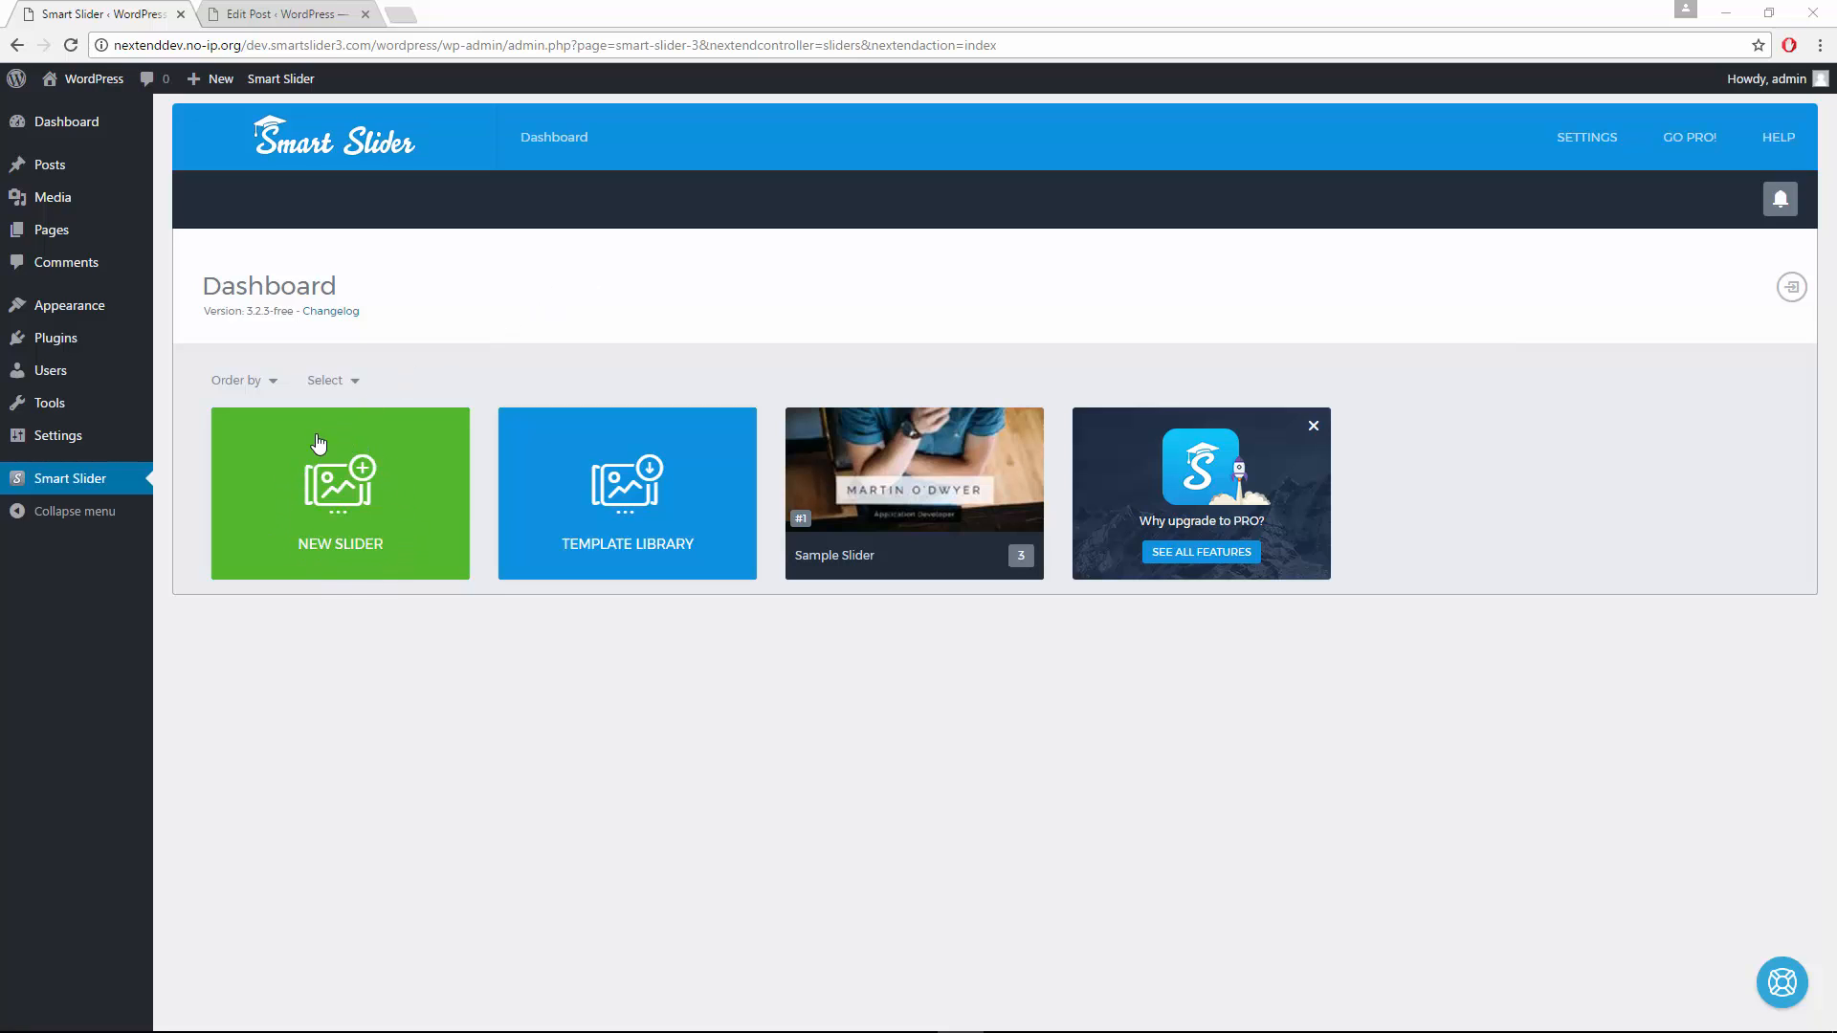
Step: Create a slider named Slider at 1200 × 500 px using the Default preset
click(328, 570)
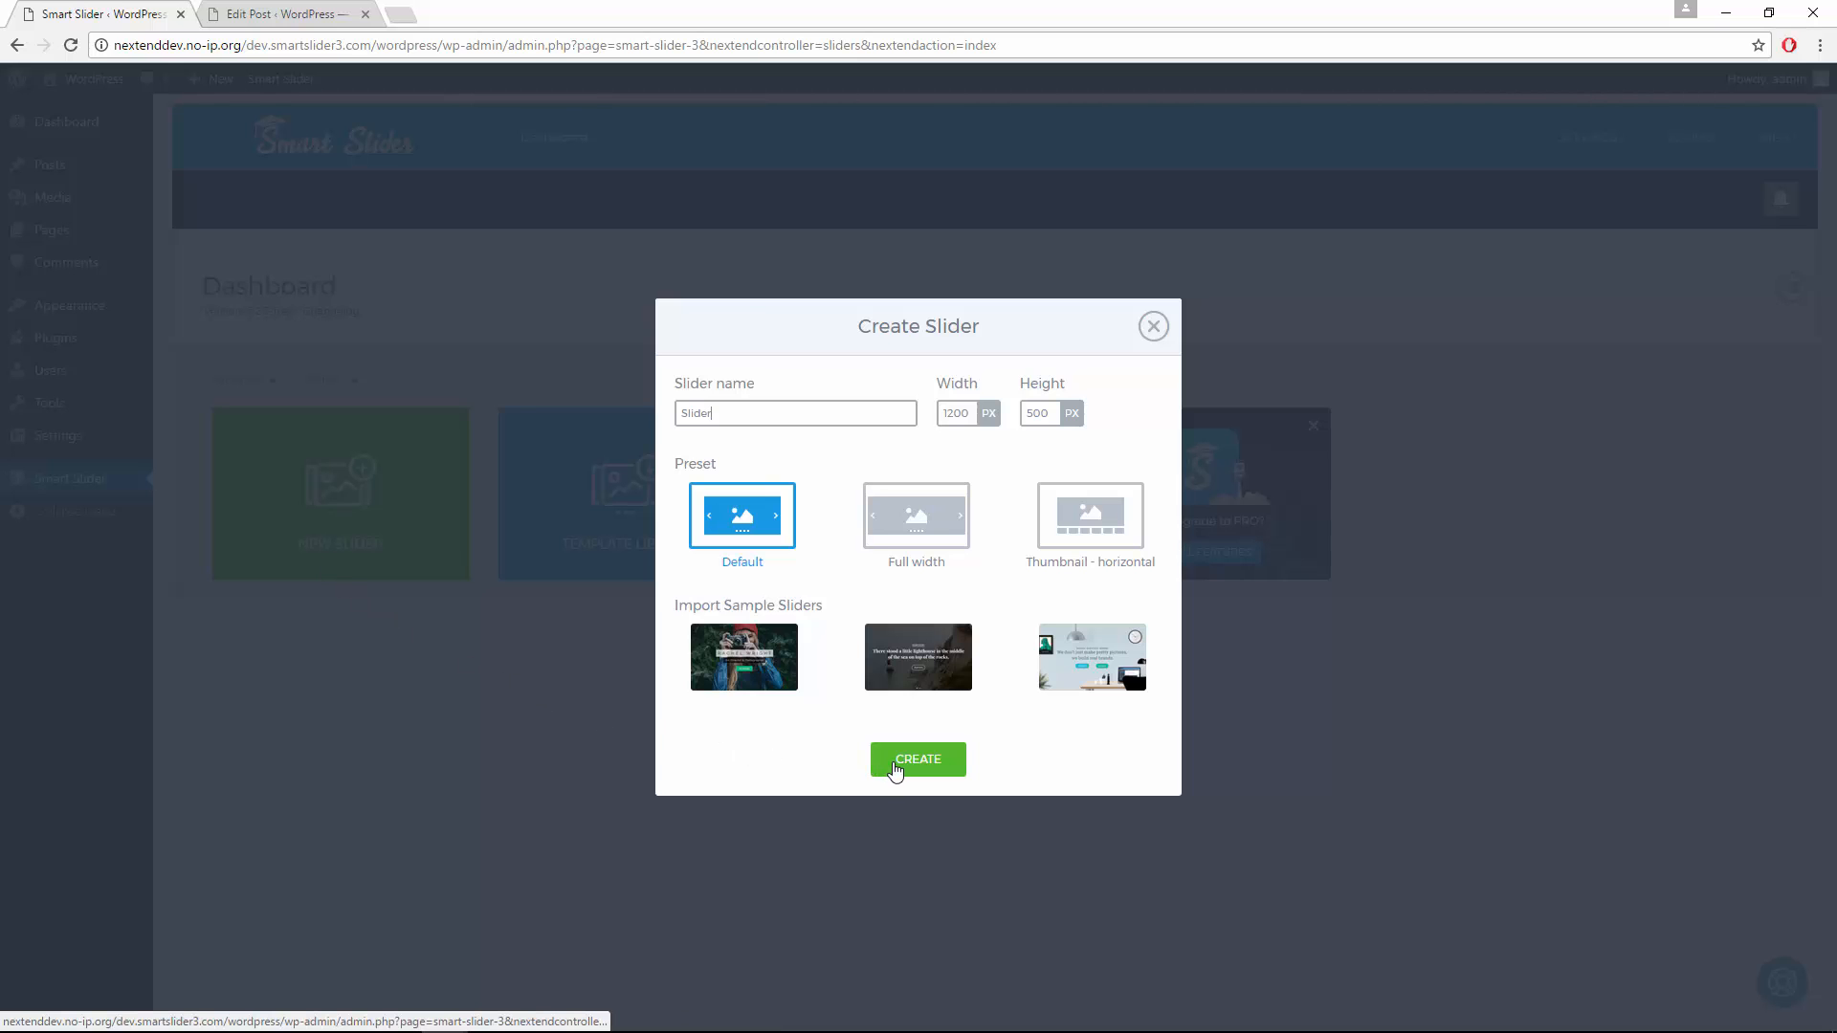
click(893, 764)
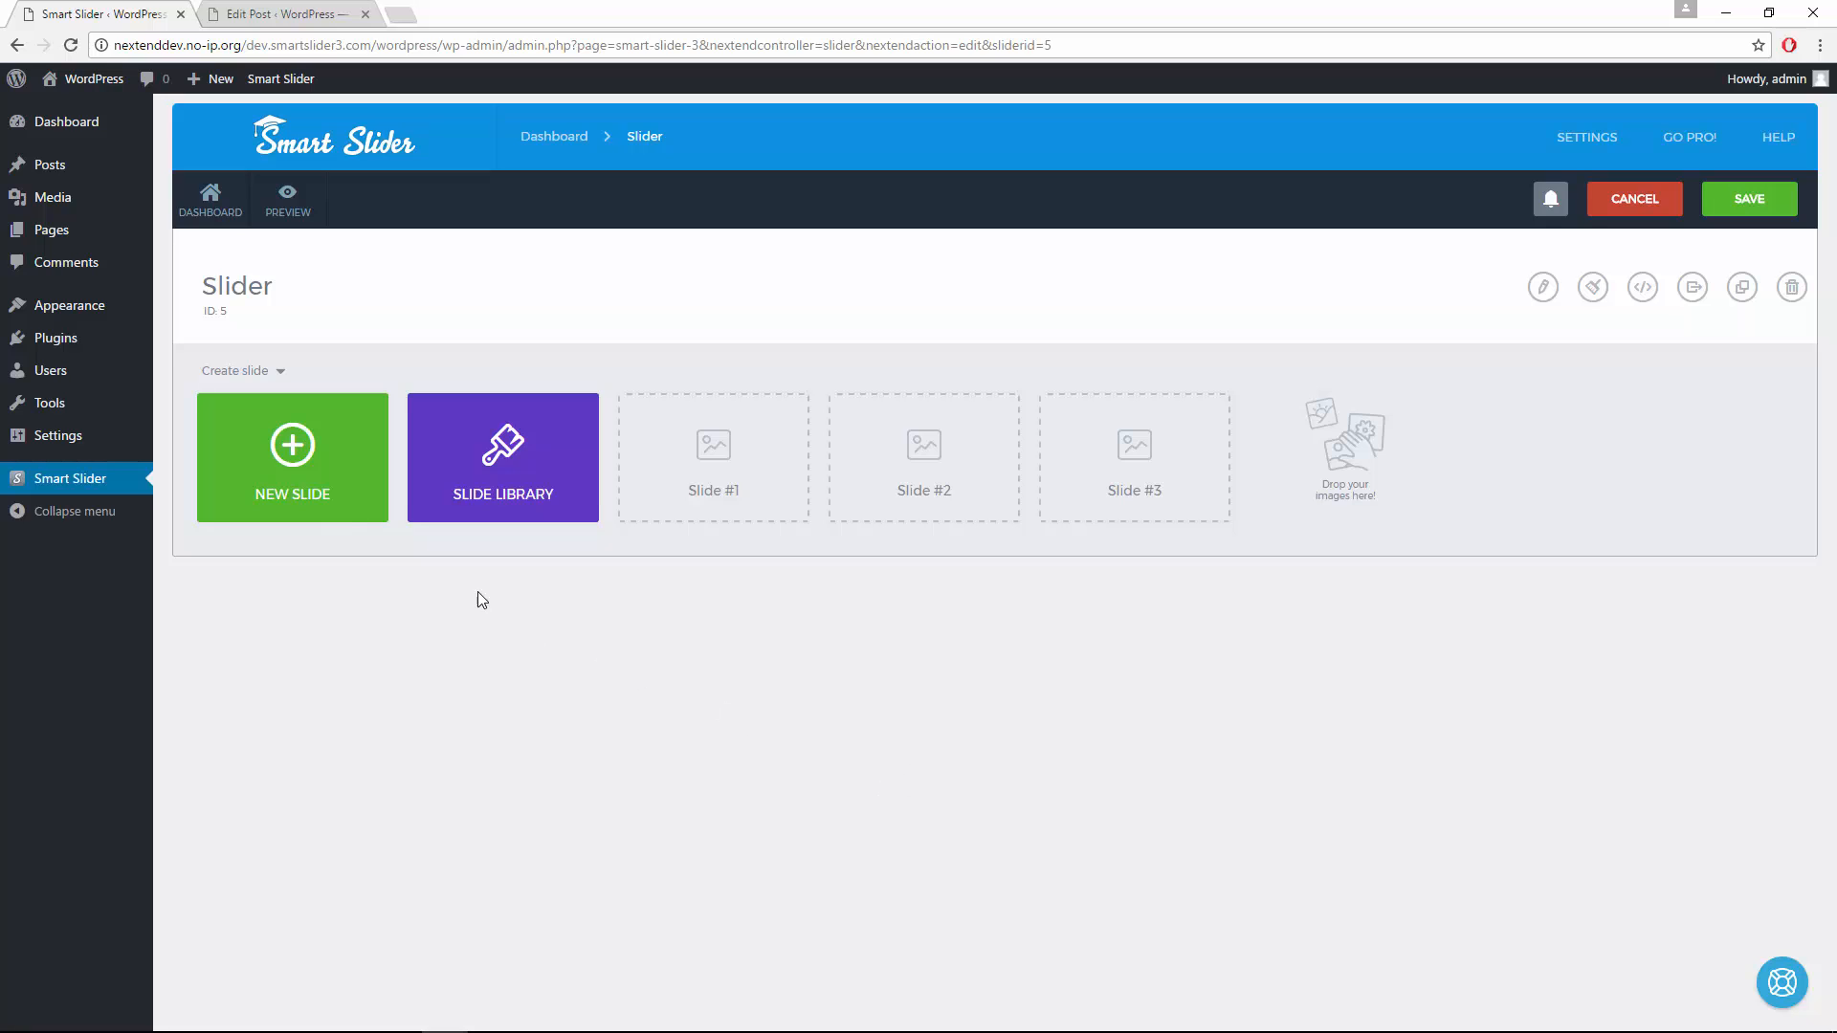
Step: Add the Slide 1, Slide 2 and Slide 3 images from the media library as slides, arranged in numerical order
click(342, 510)
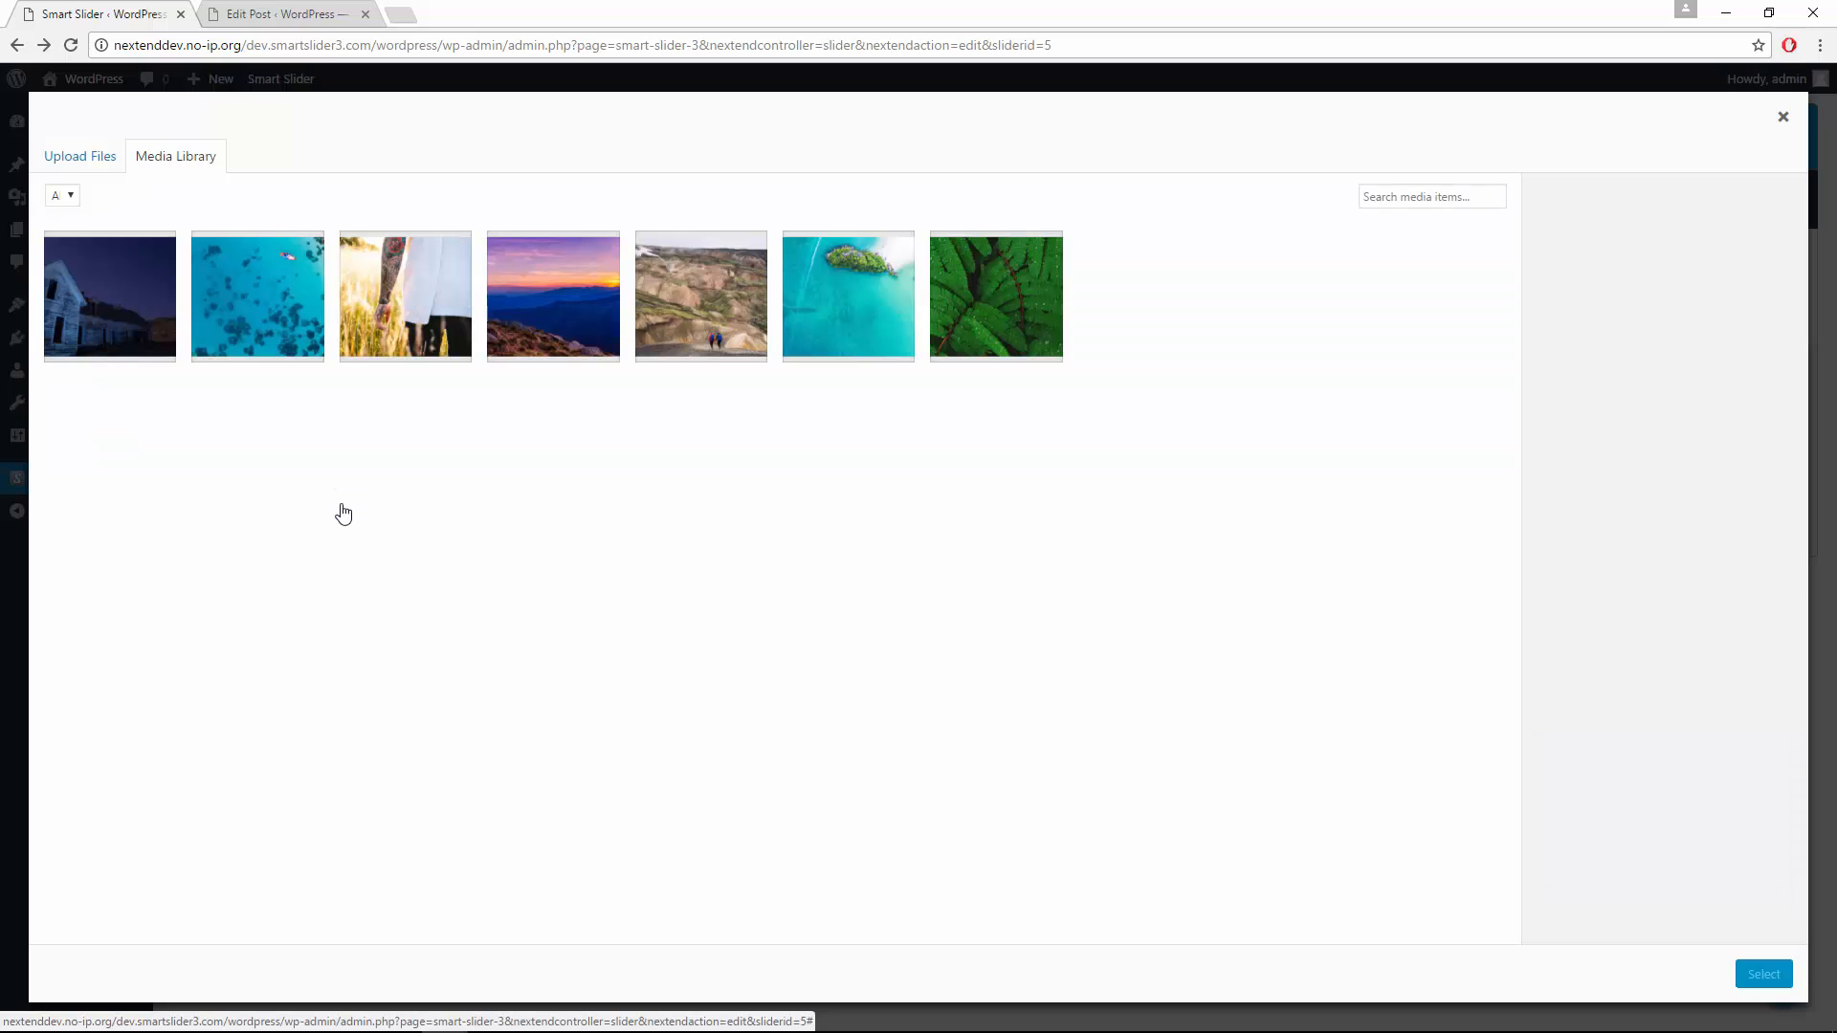
click(685, 362)
click(954, 346)
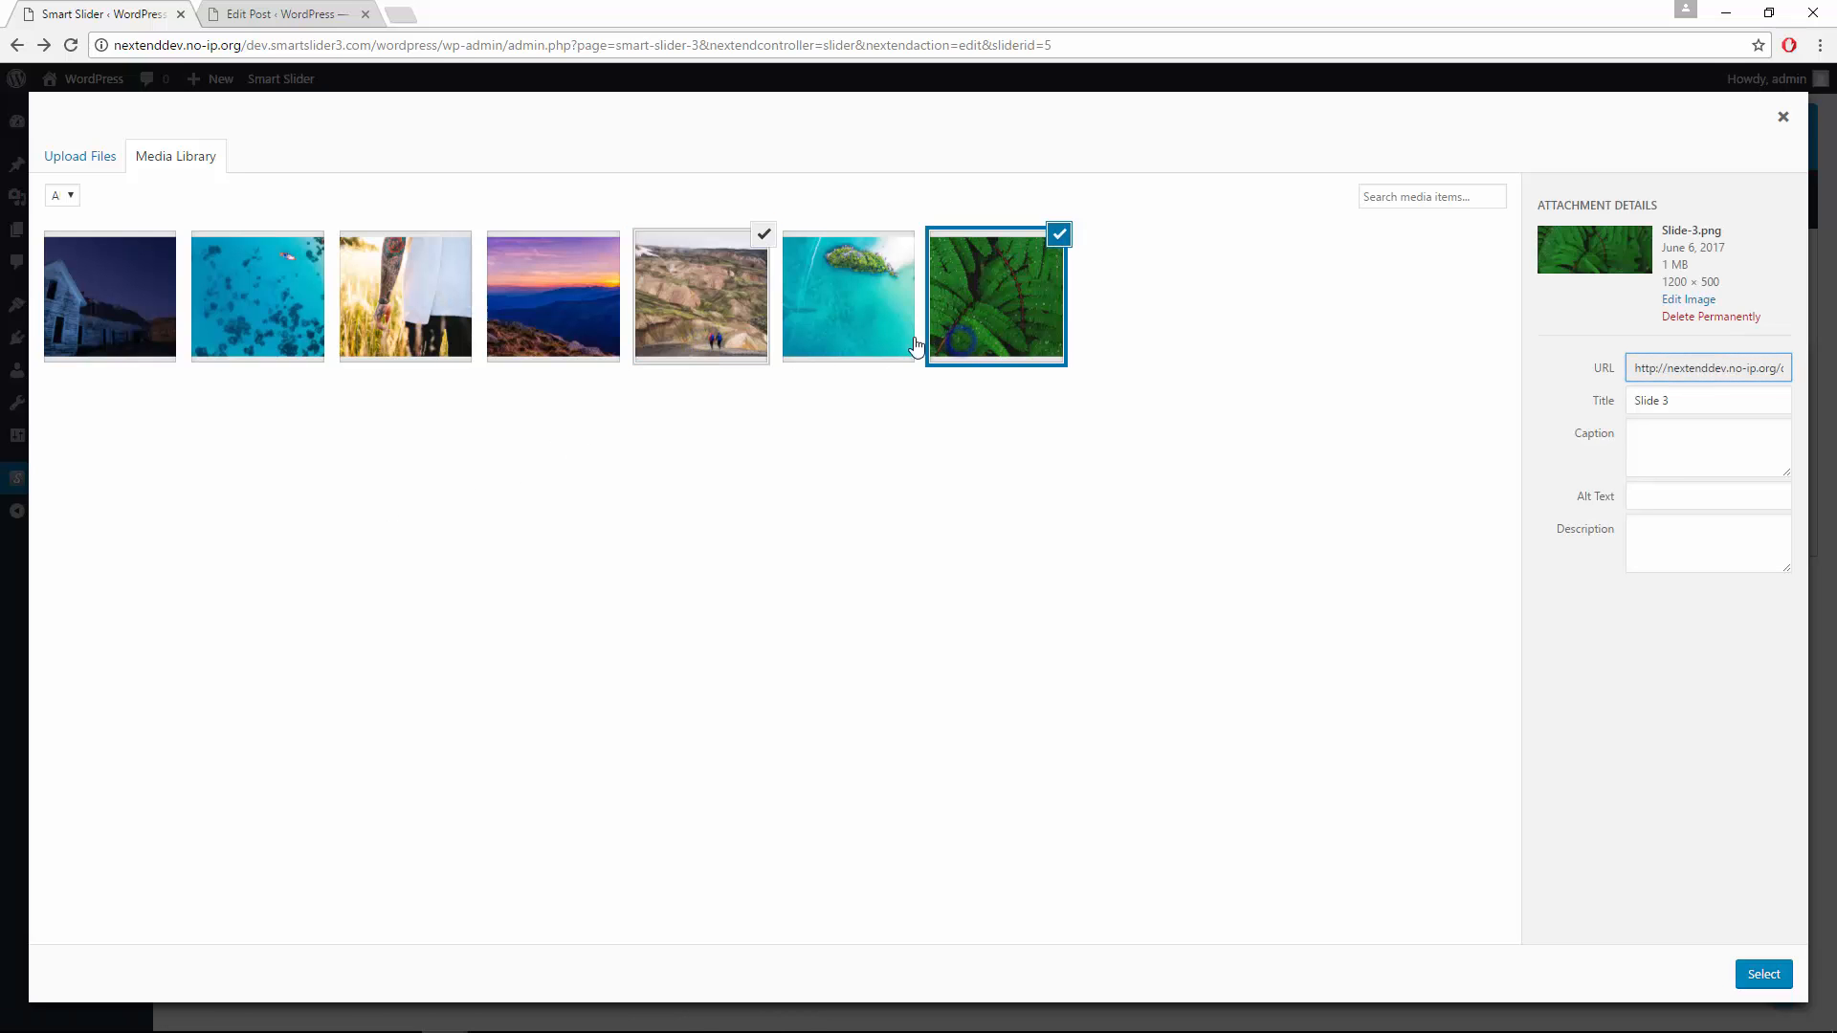
click(880, 341)
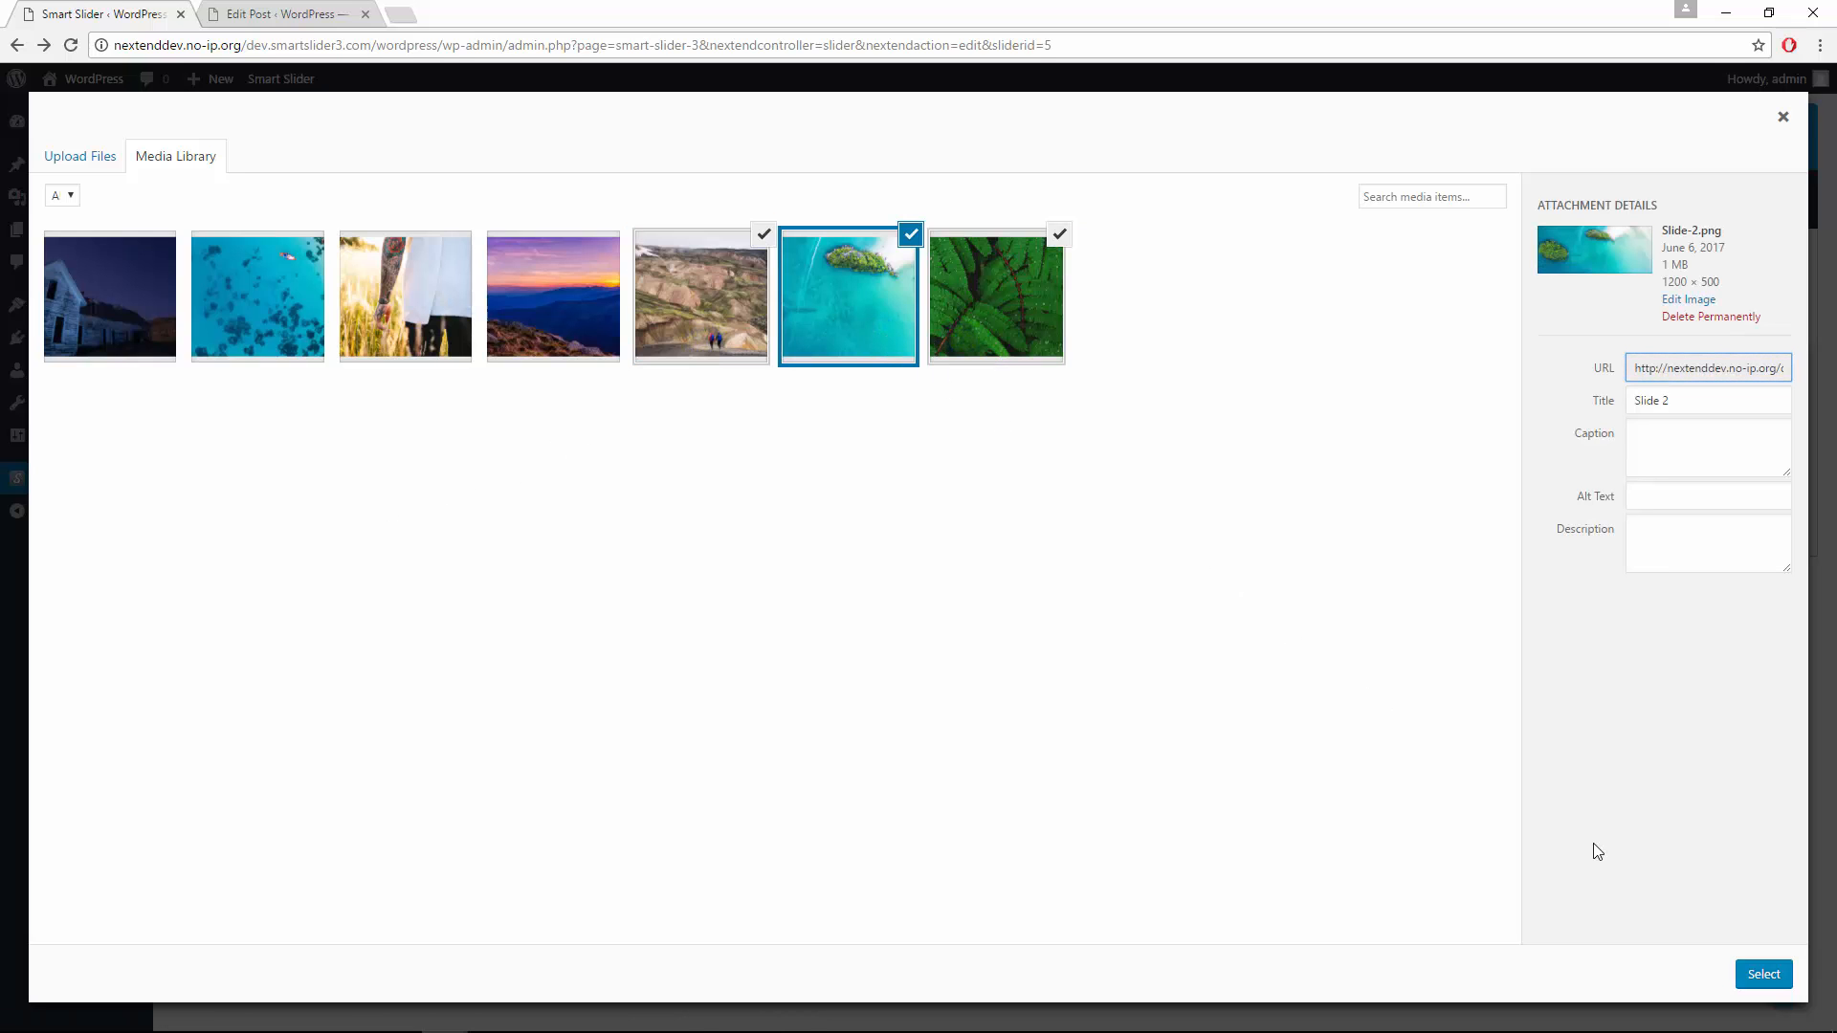
click(1768, 981)
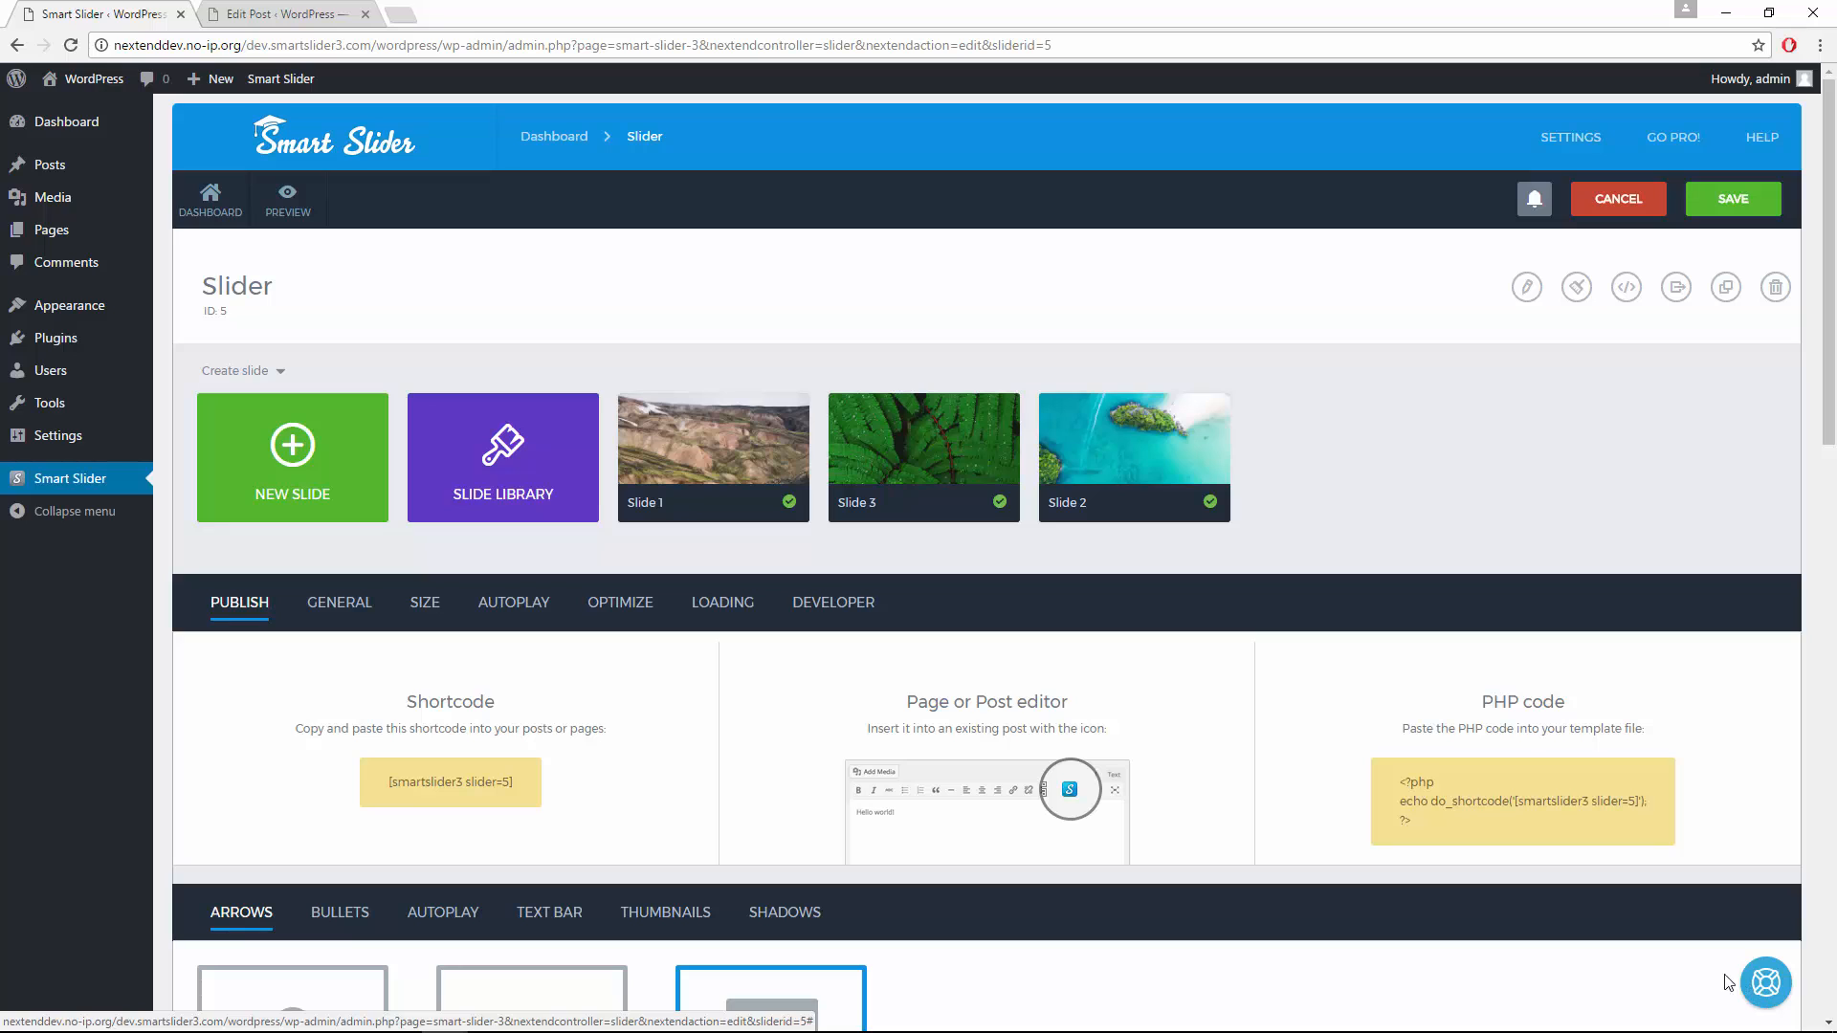
drag(1149, 507, 867, 517)
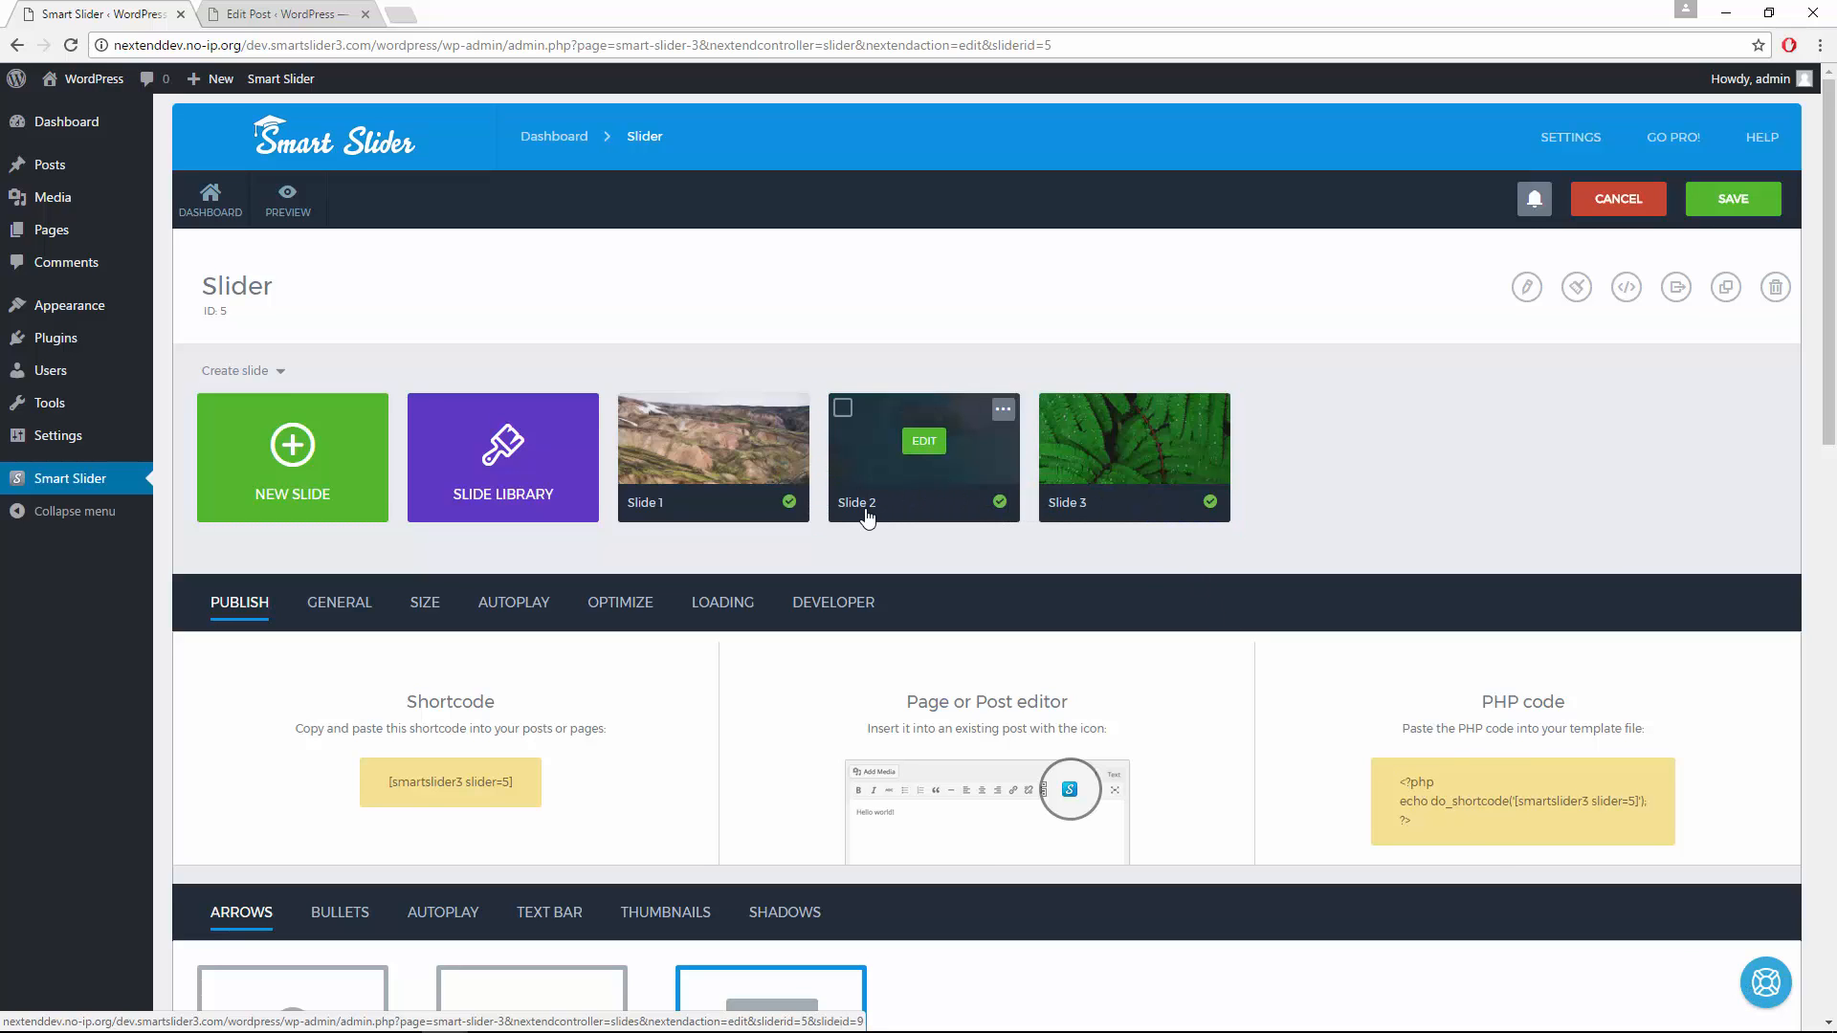
Step: Insert the new Slider into the Hello world! post, after the welcome text
scroll(867, 518, down, 1)
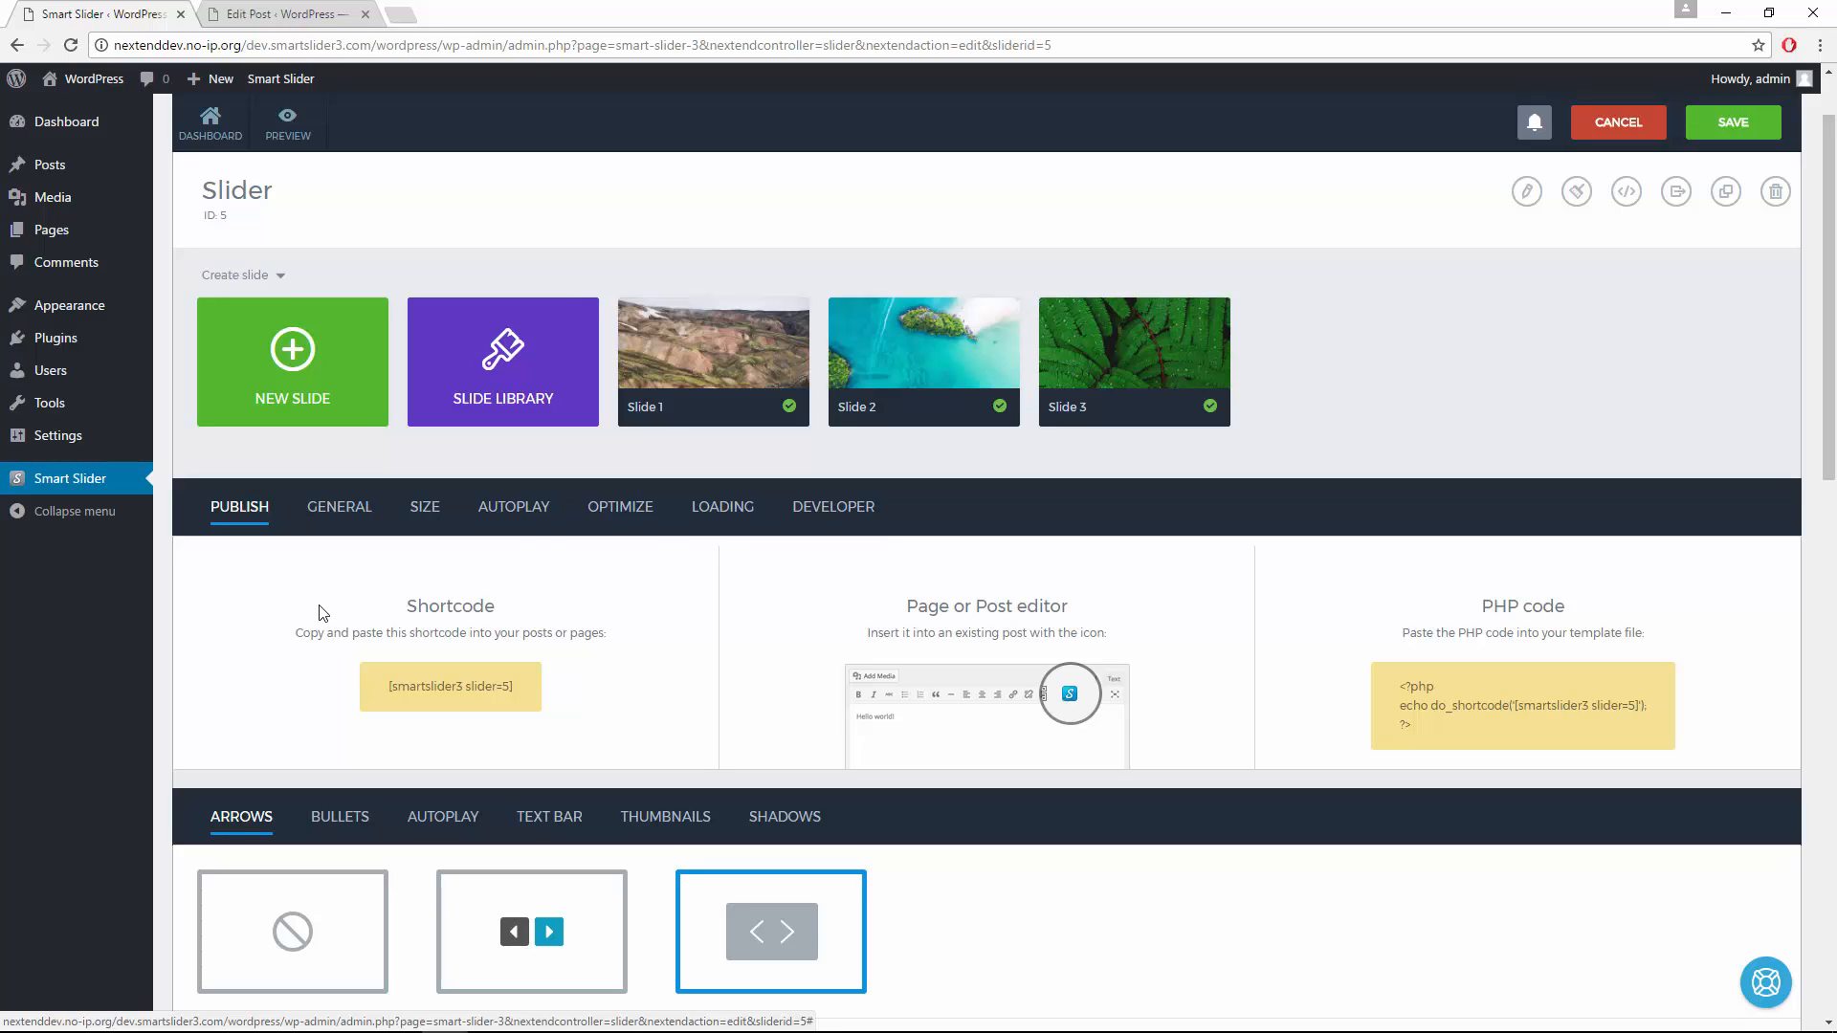
click(286, 19)
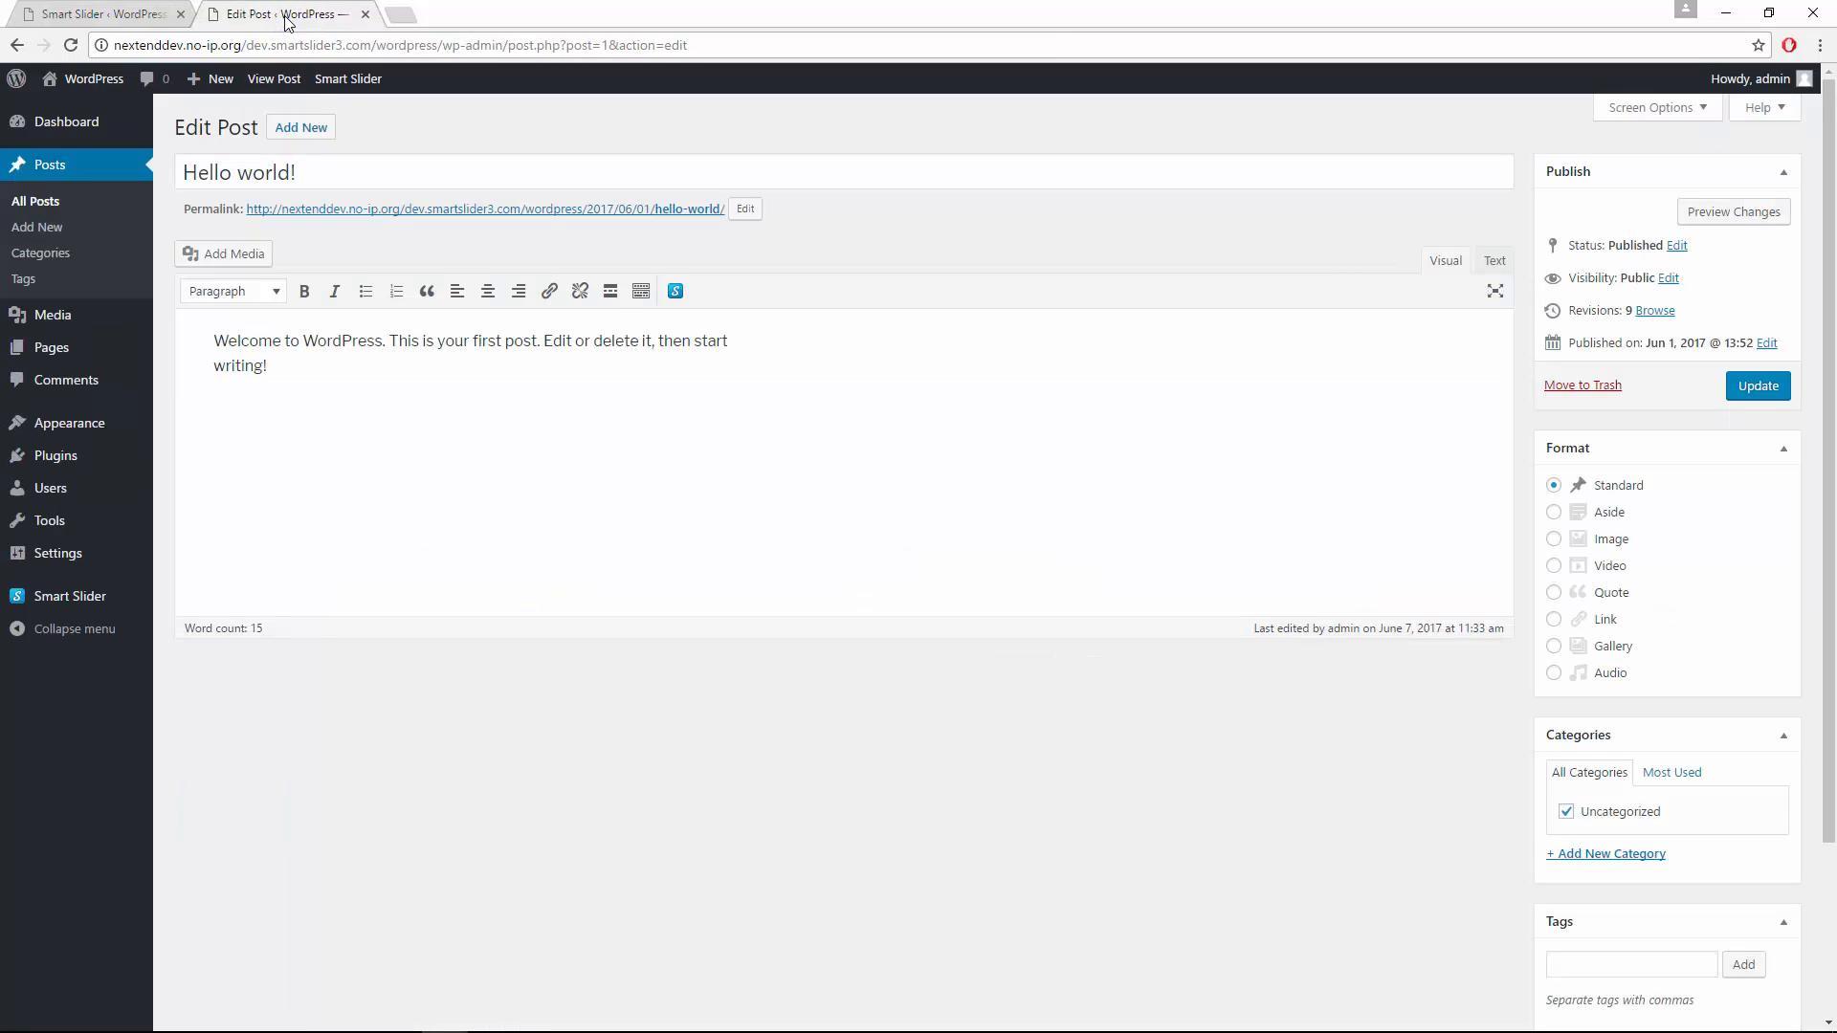
click(336, 373)
click(675, 291)
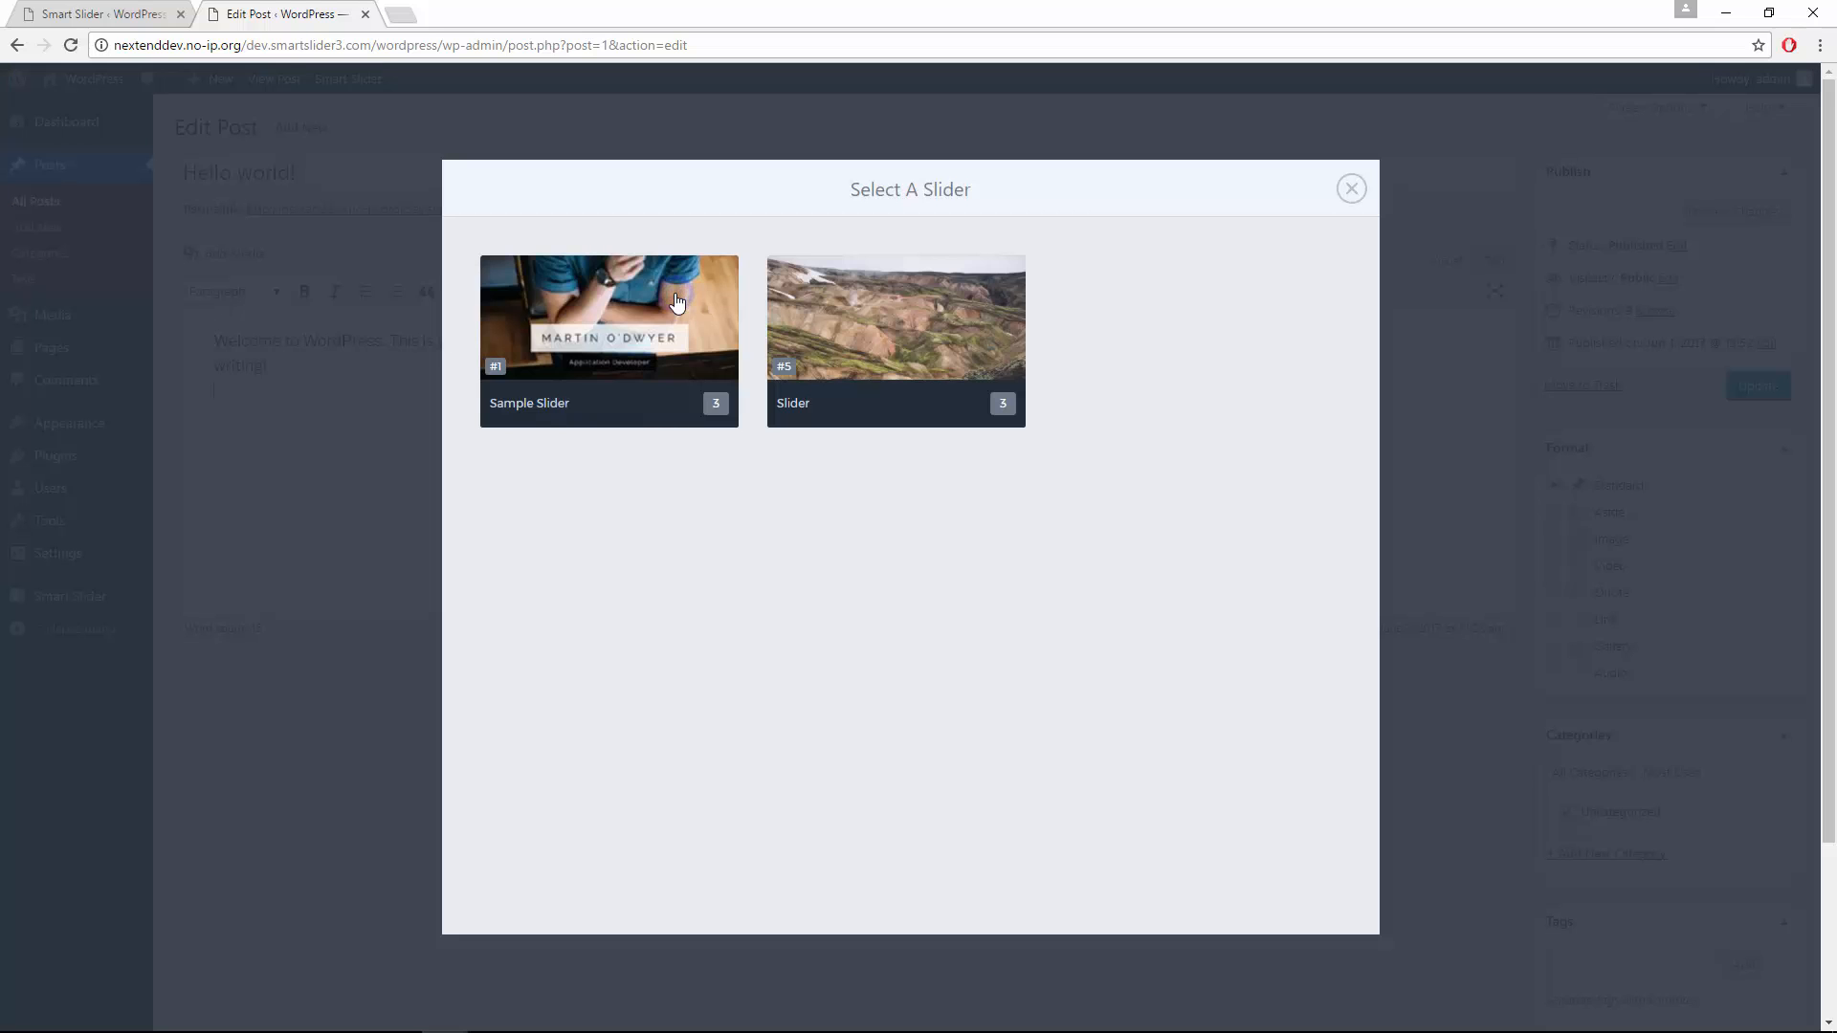
click(890, 340)
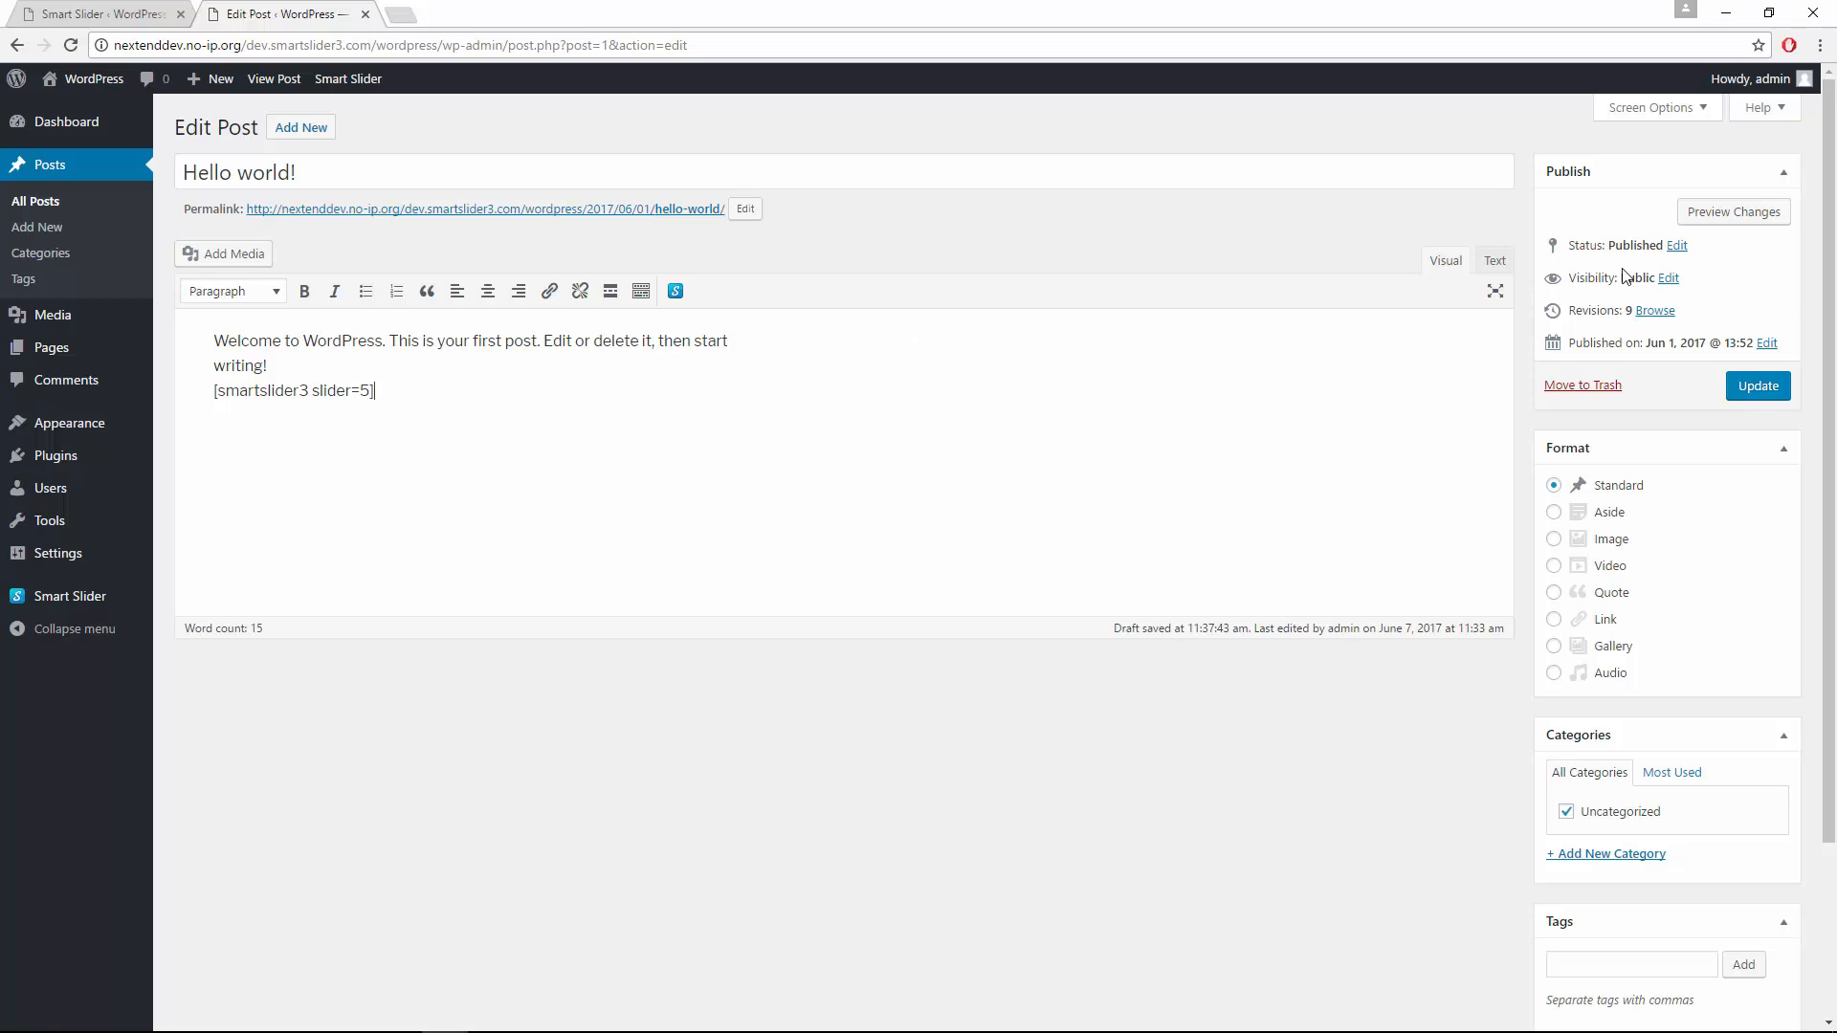
Step: Preview the Hello world! post and browse through the embedded slider's slides
click(1699, 211)
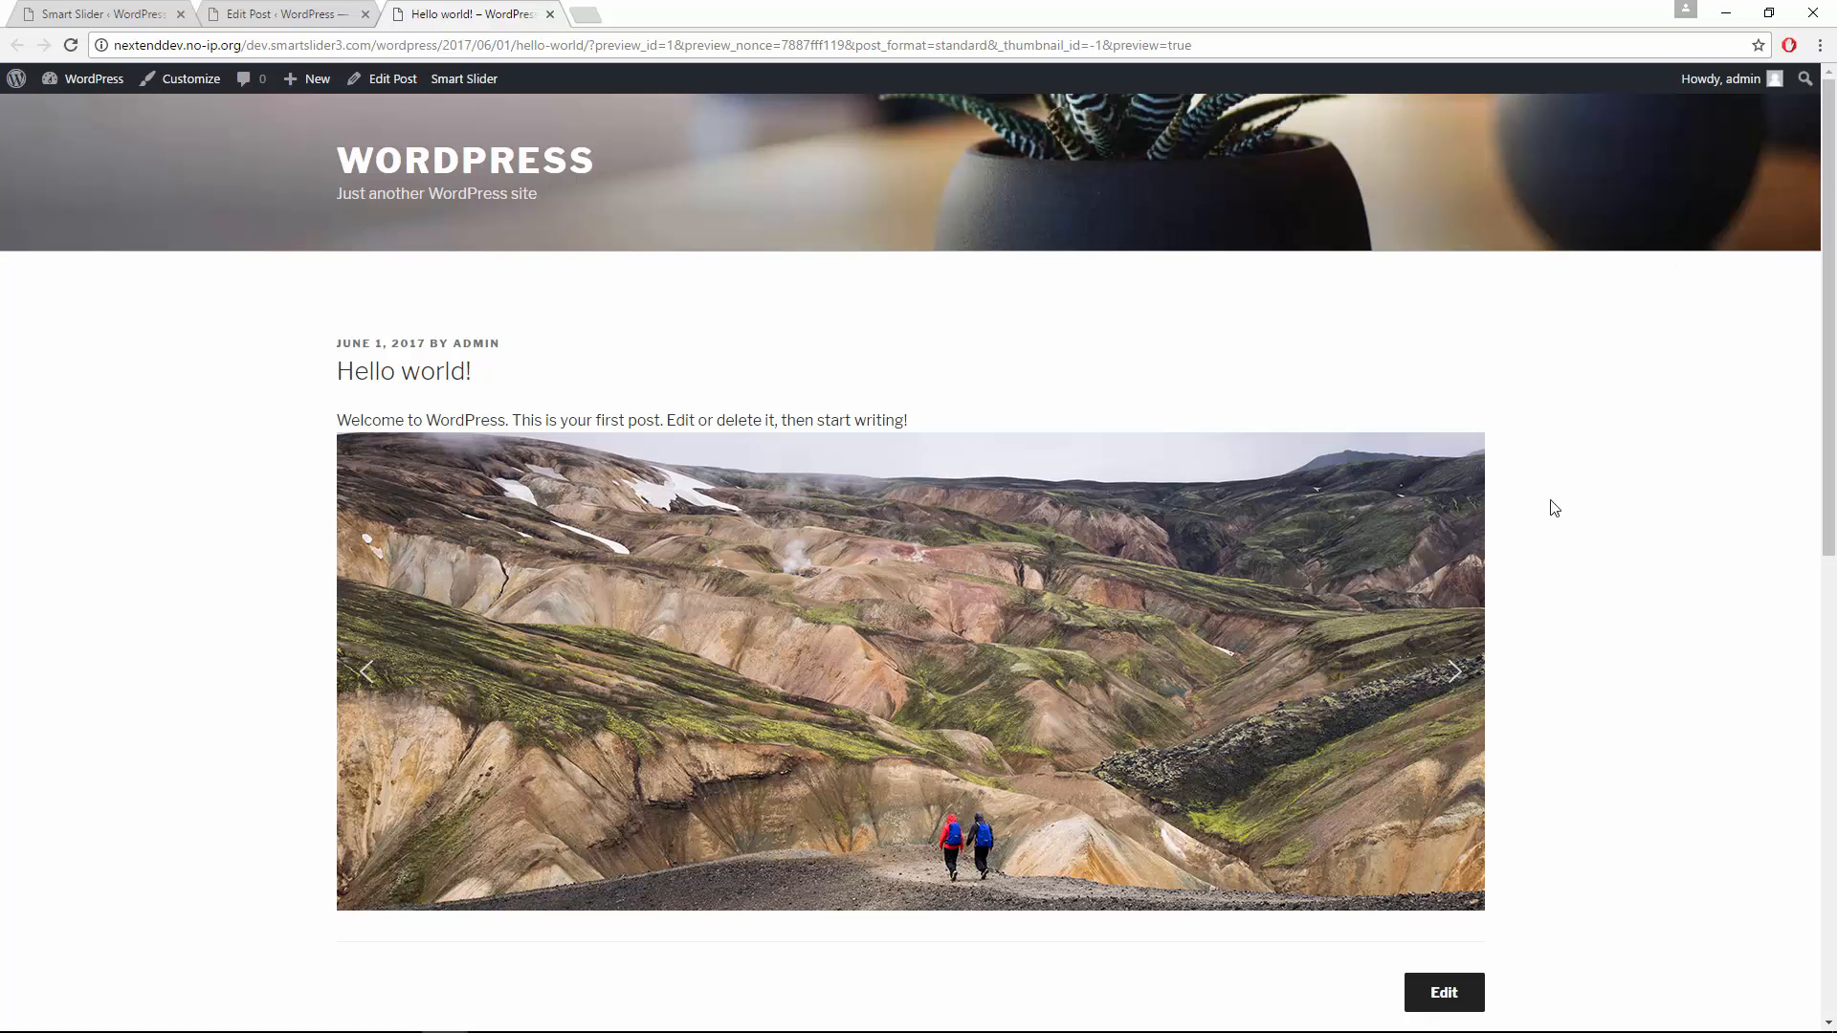
click(1454, 673)
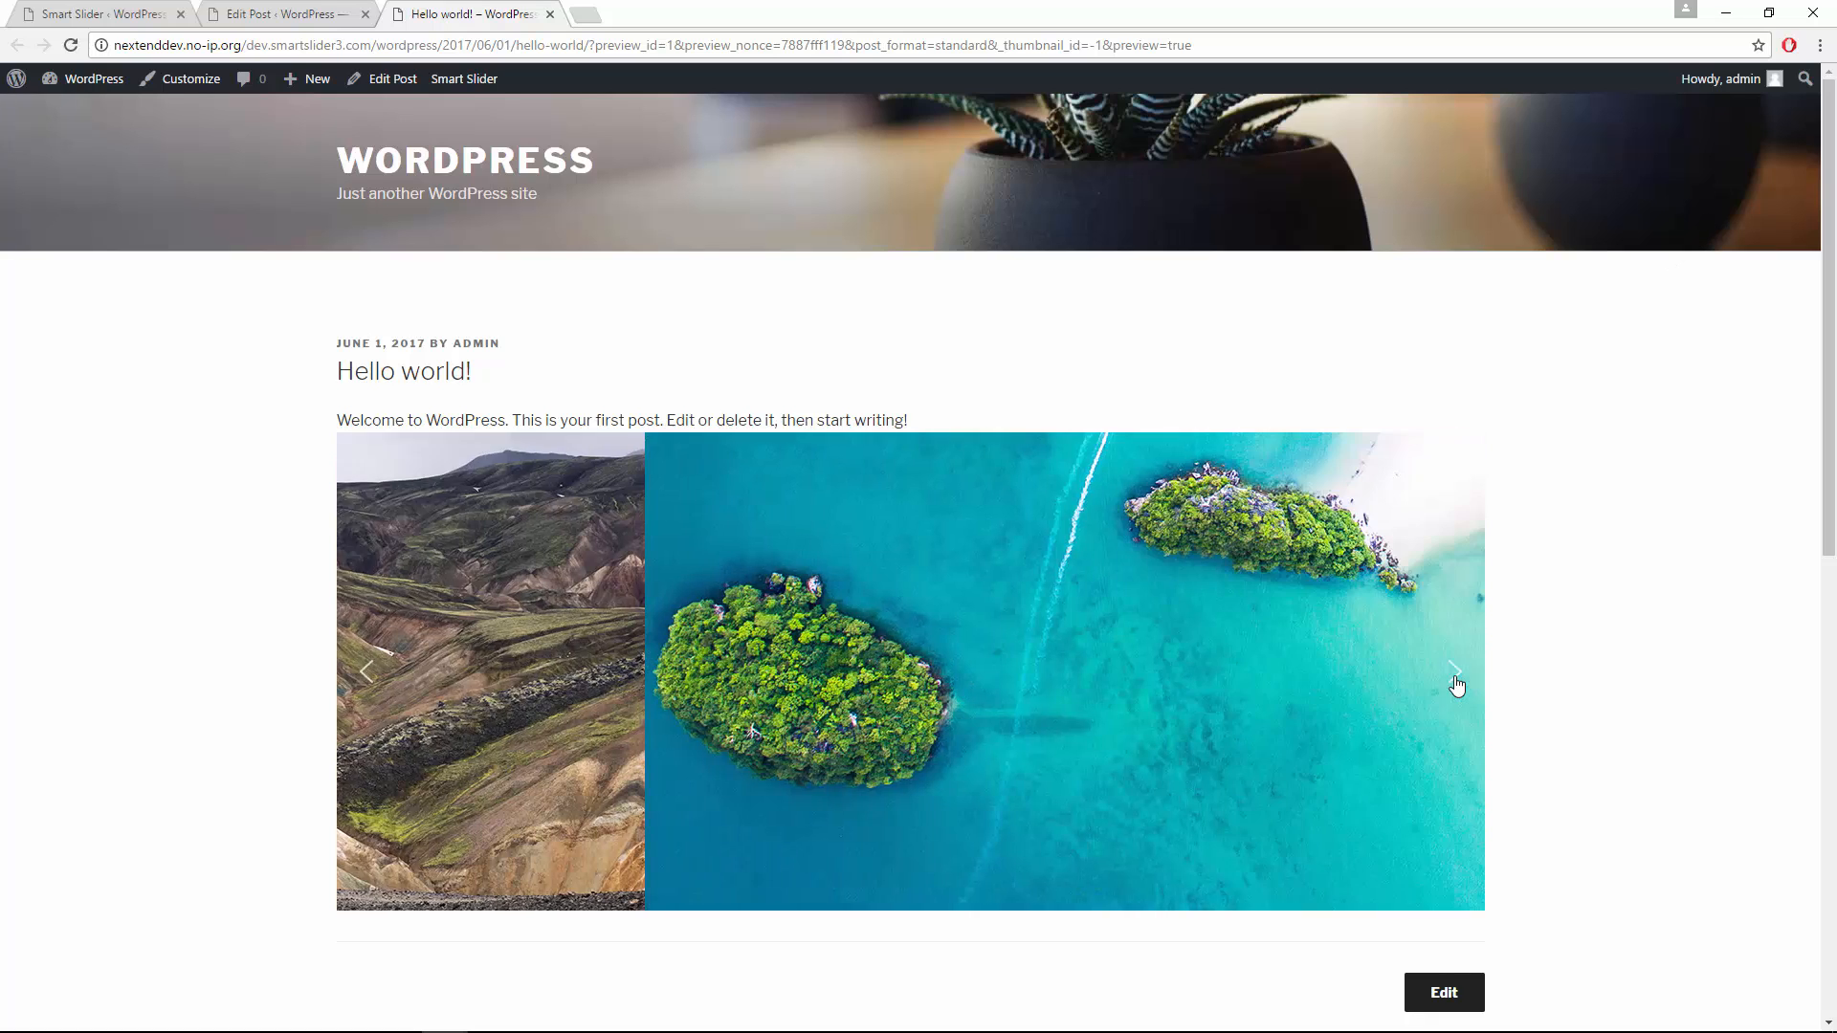
drag(1321, 559, 1210, 562)
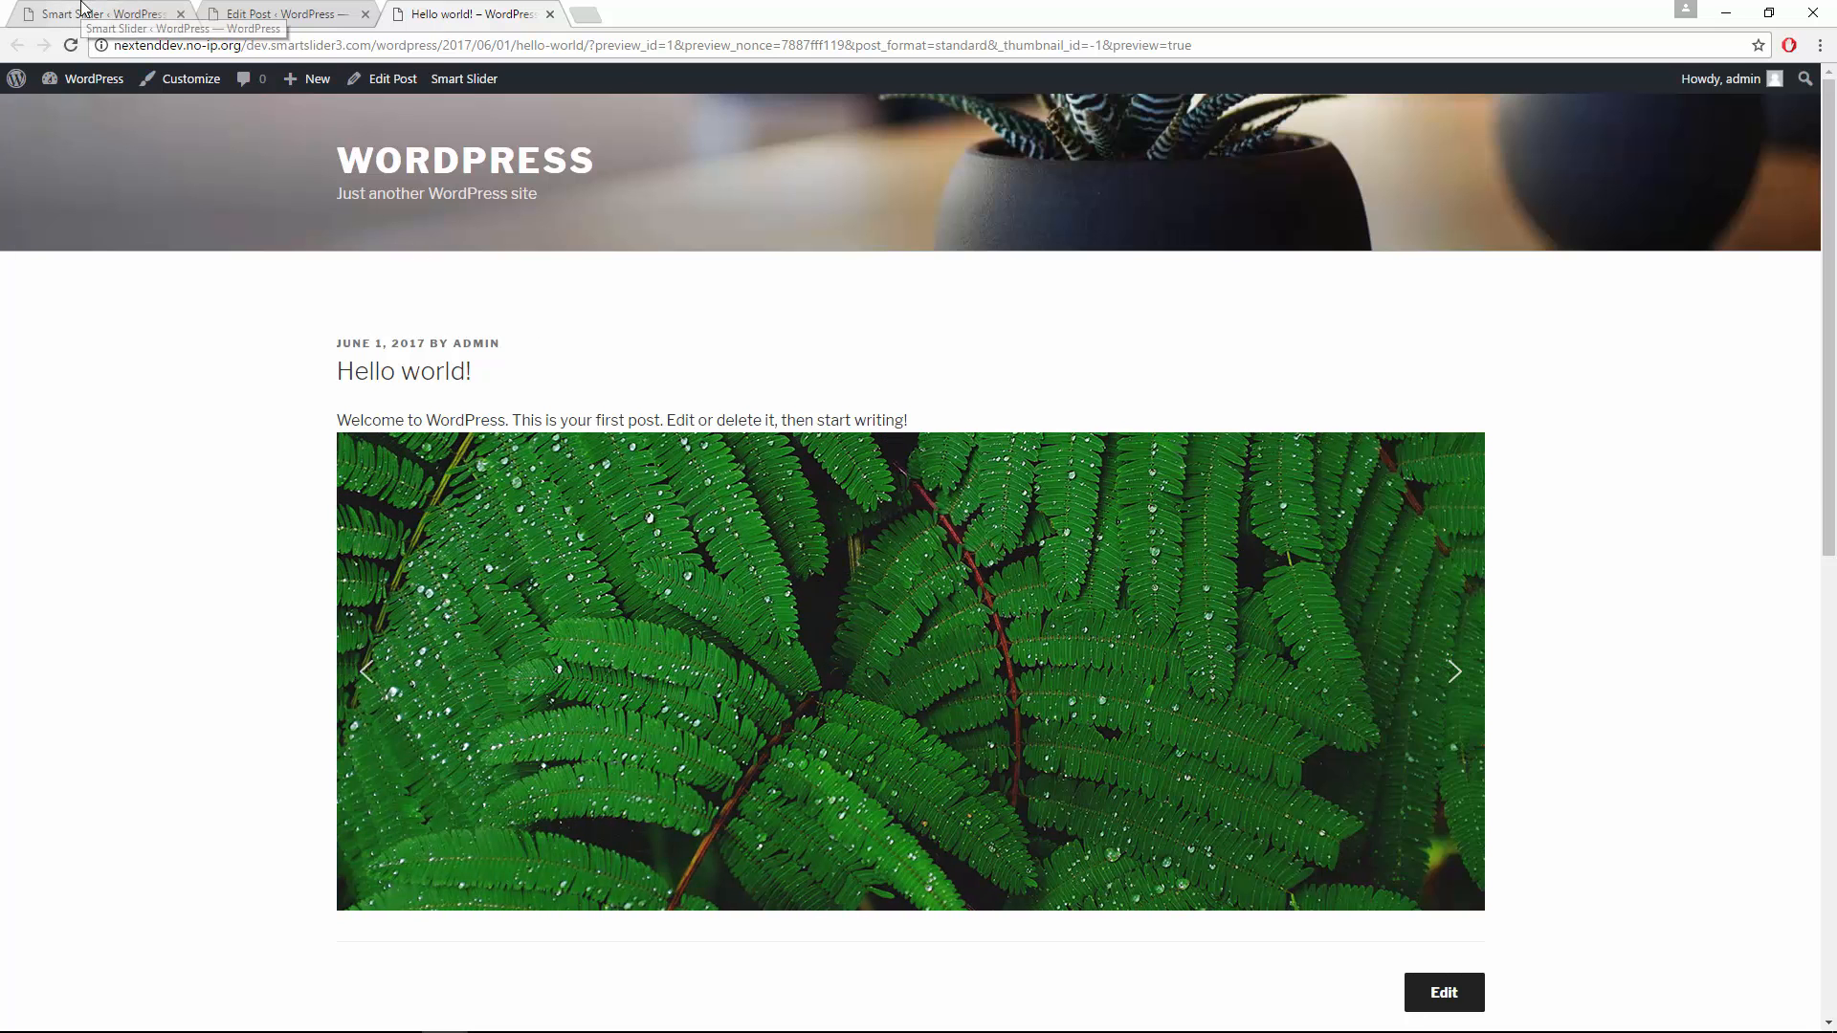
Step: Return to the slider's editing page and examine the slide creation choices, slide actions, and General, Size, Autoplay and Arrows settings
click(82, 9)
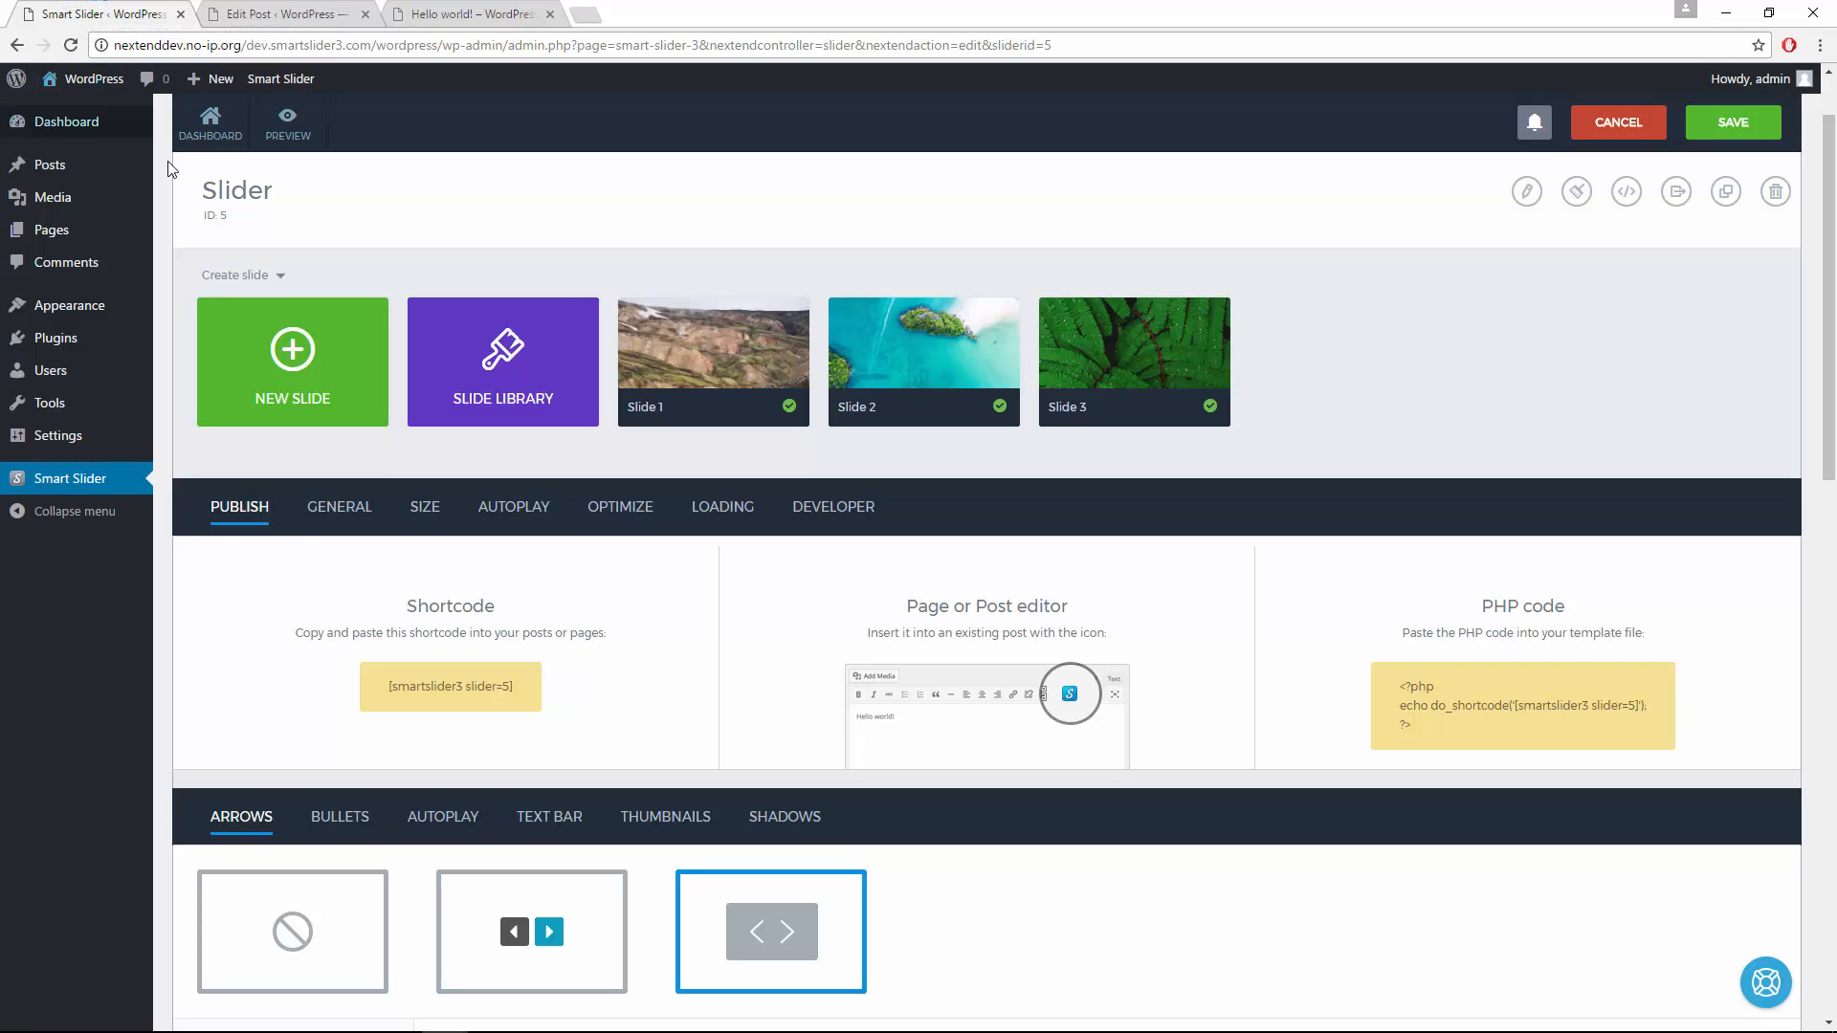
click(279, 277)
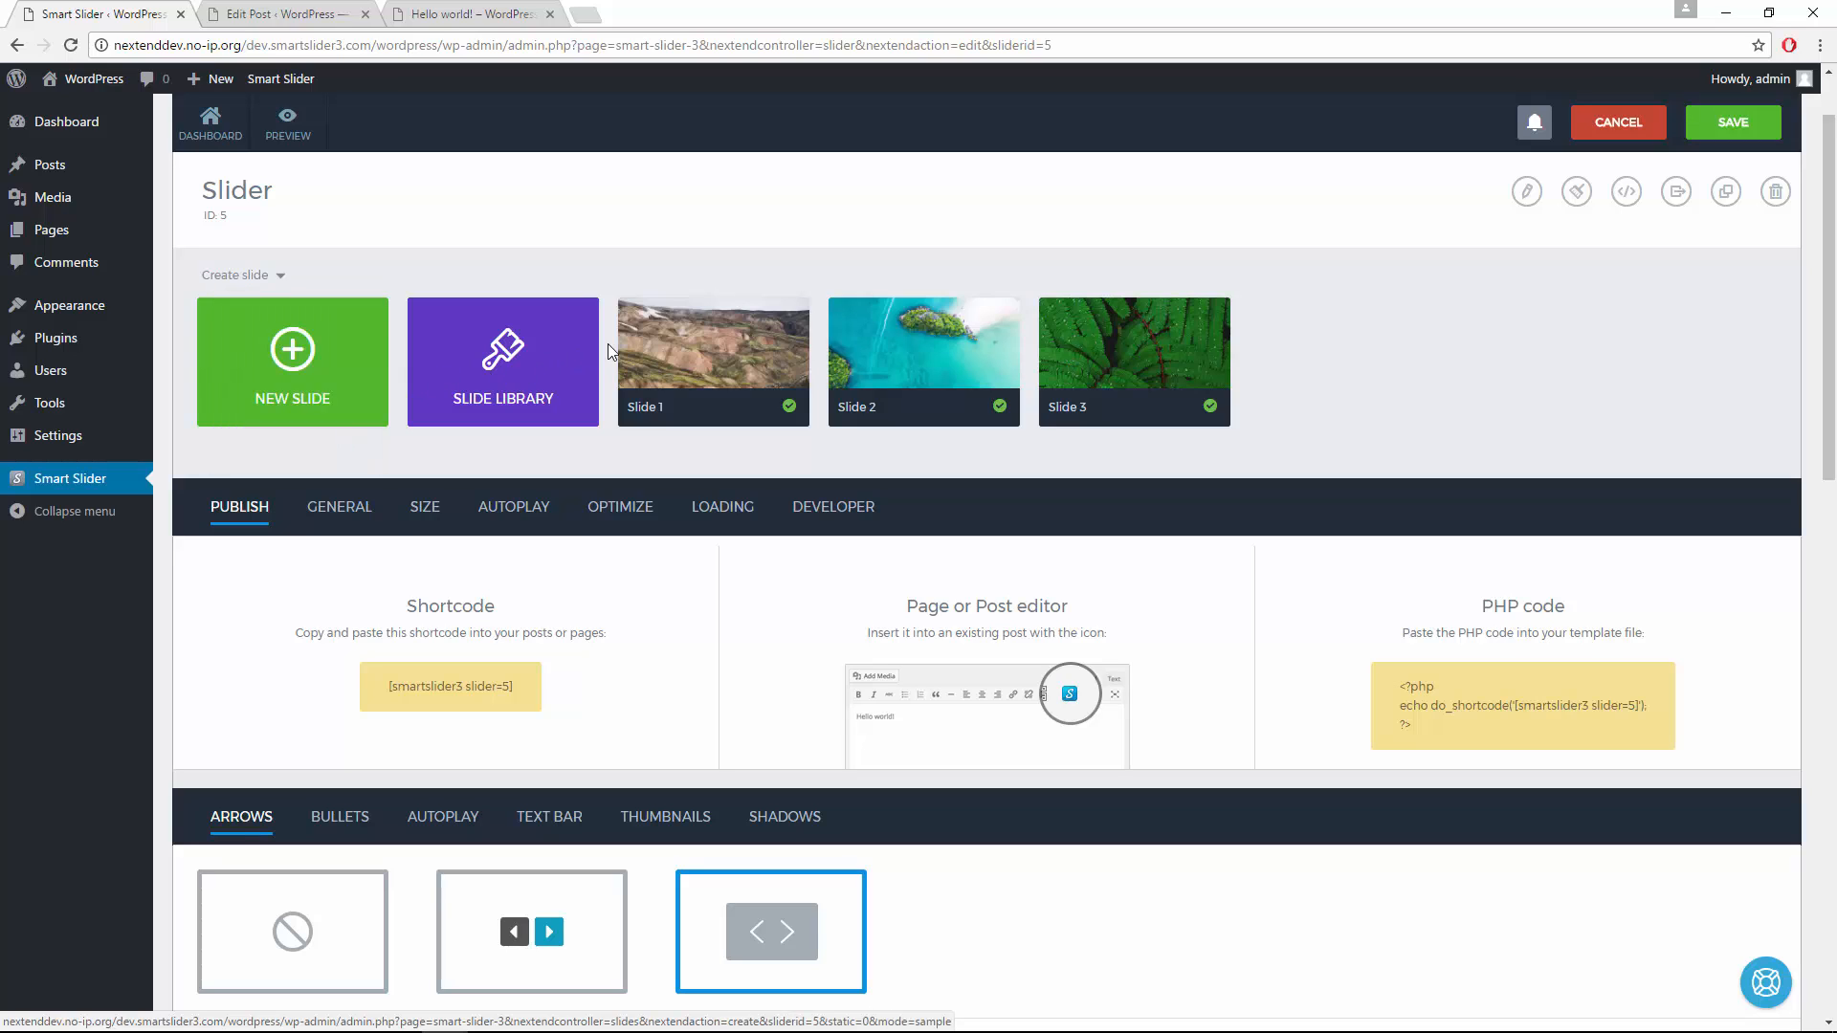
click(791, 315)
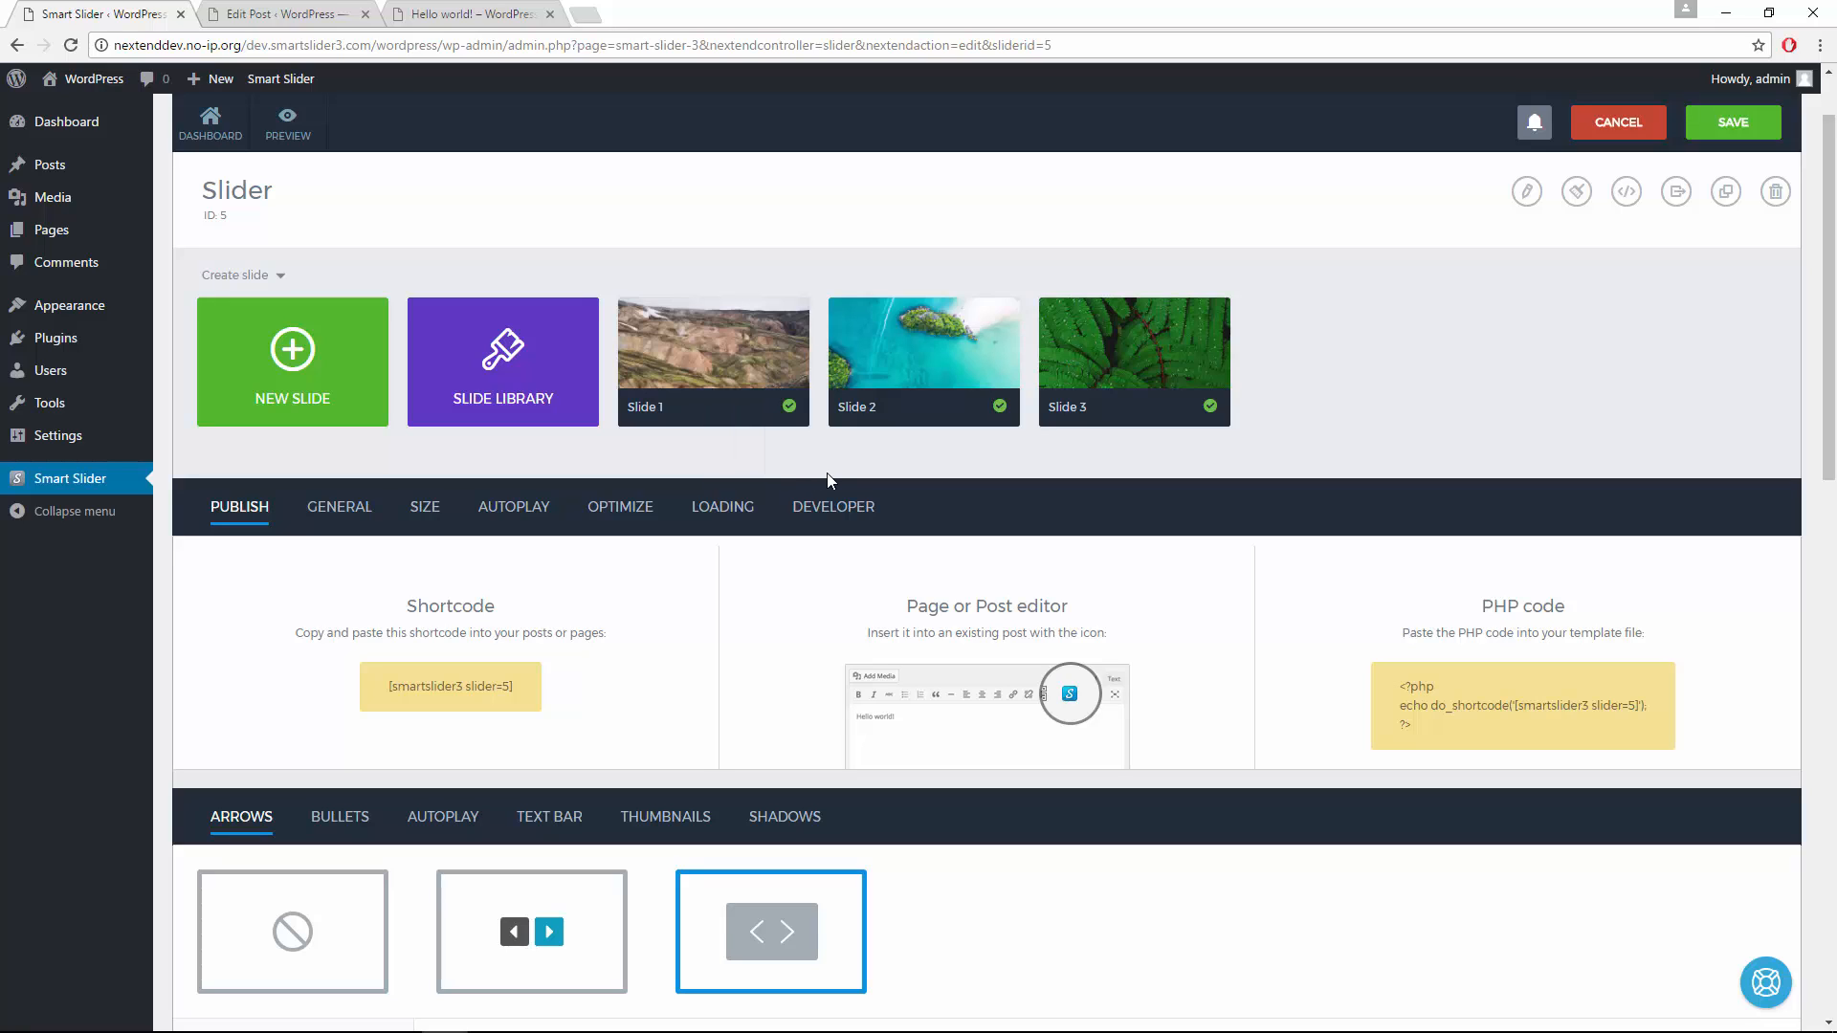
mouse_move(751, 364)
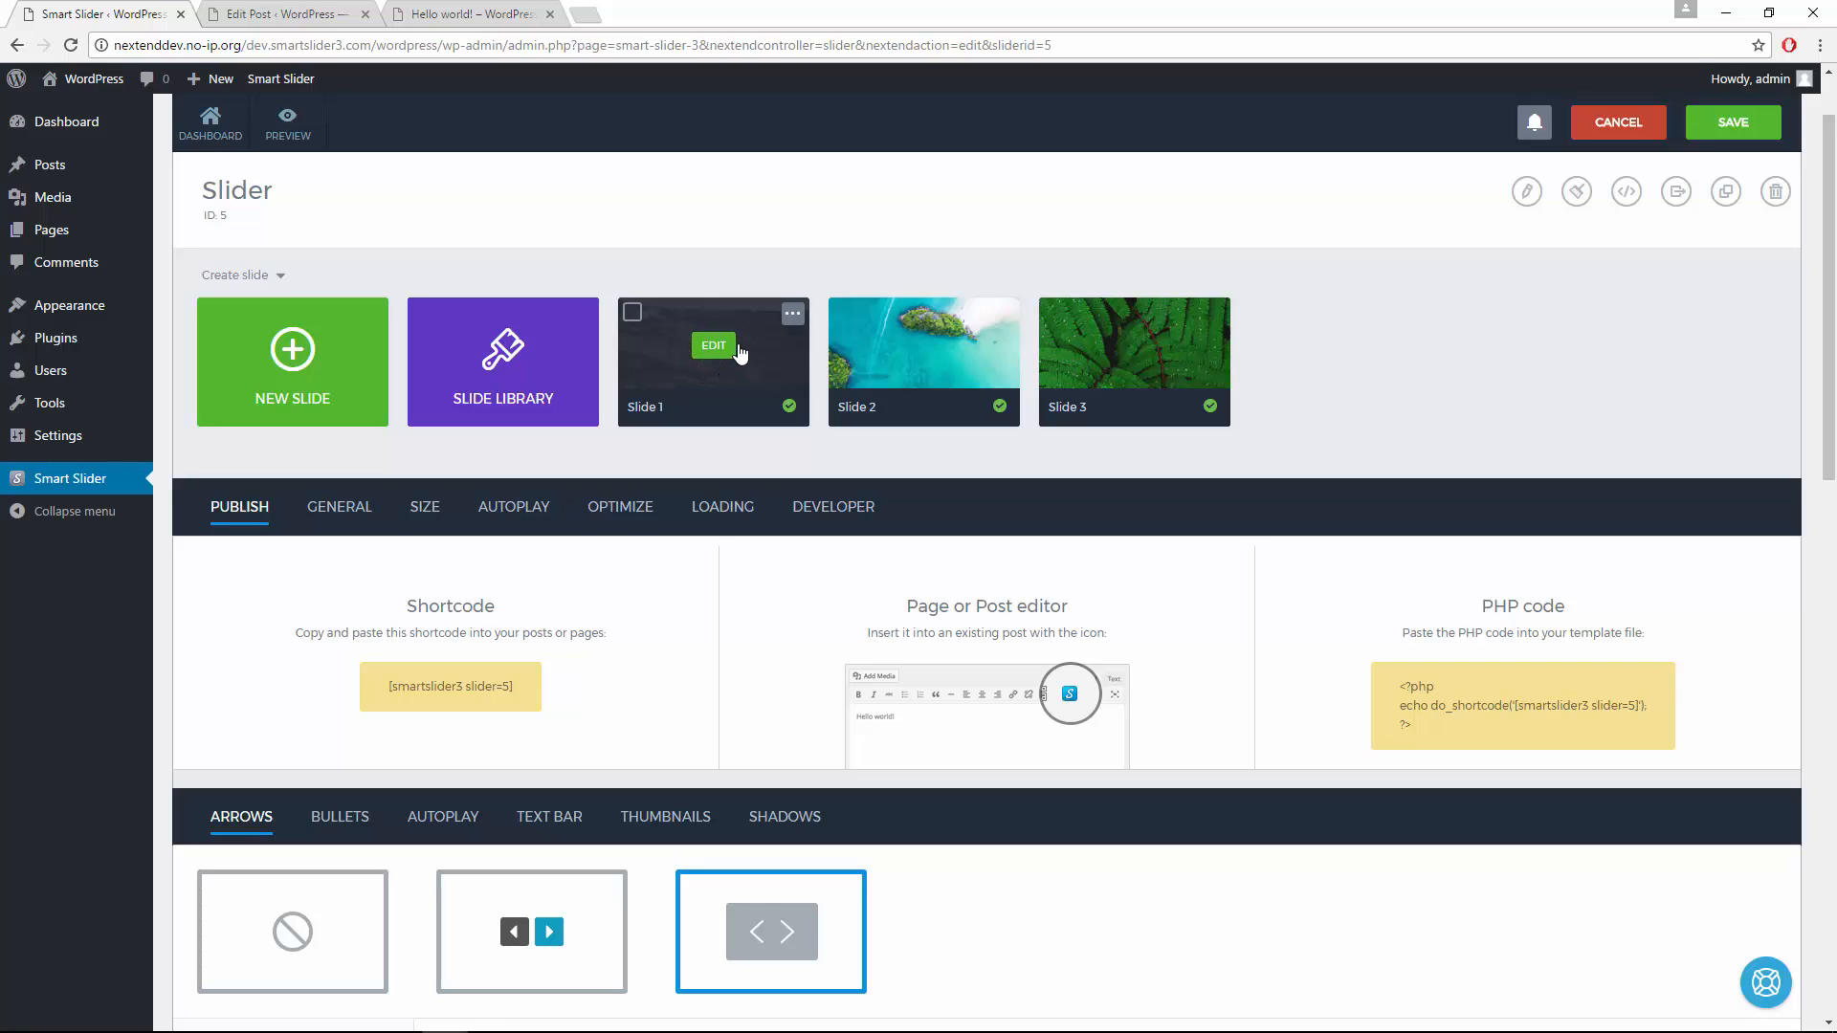
scroll(739, 352, down, 1)
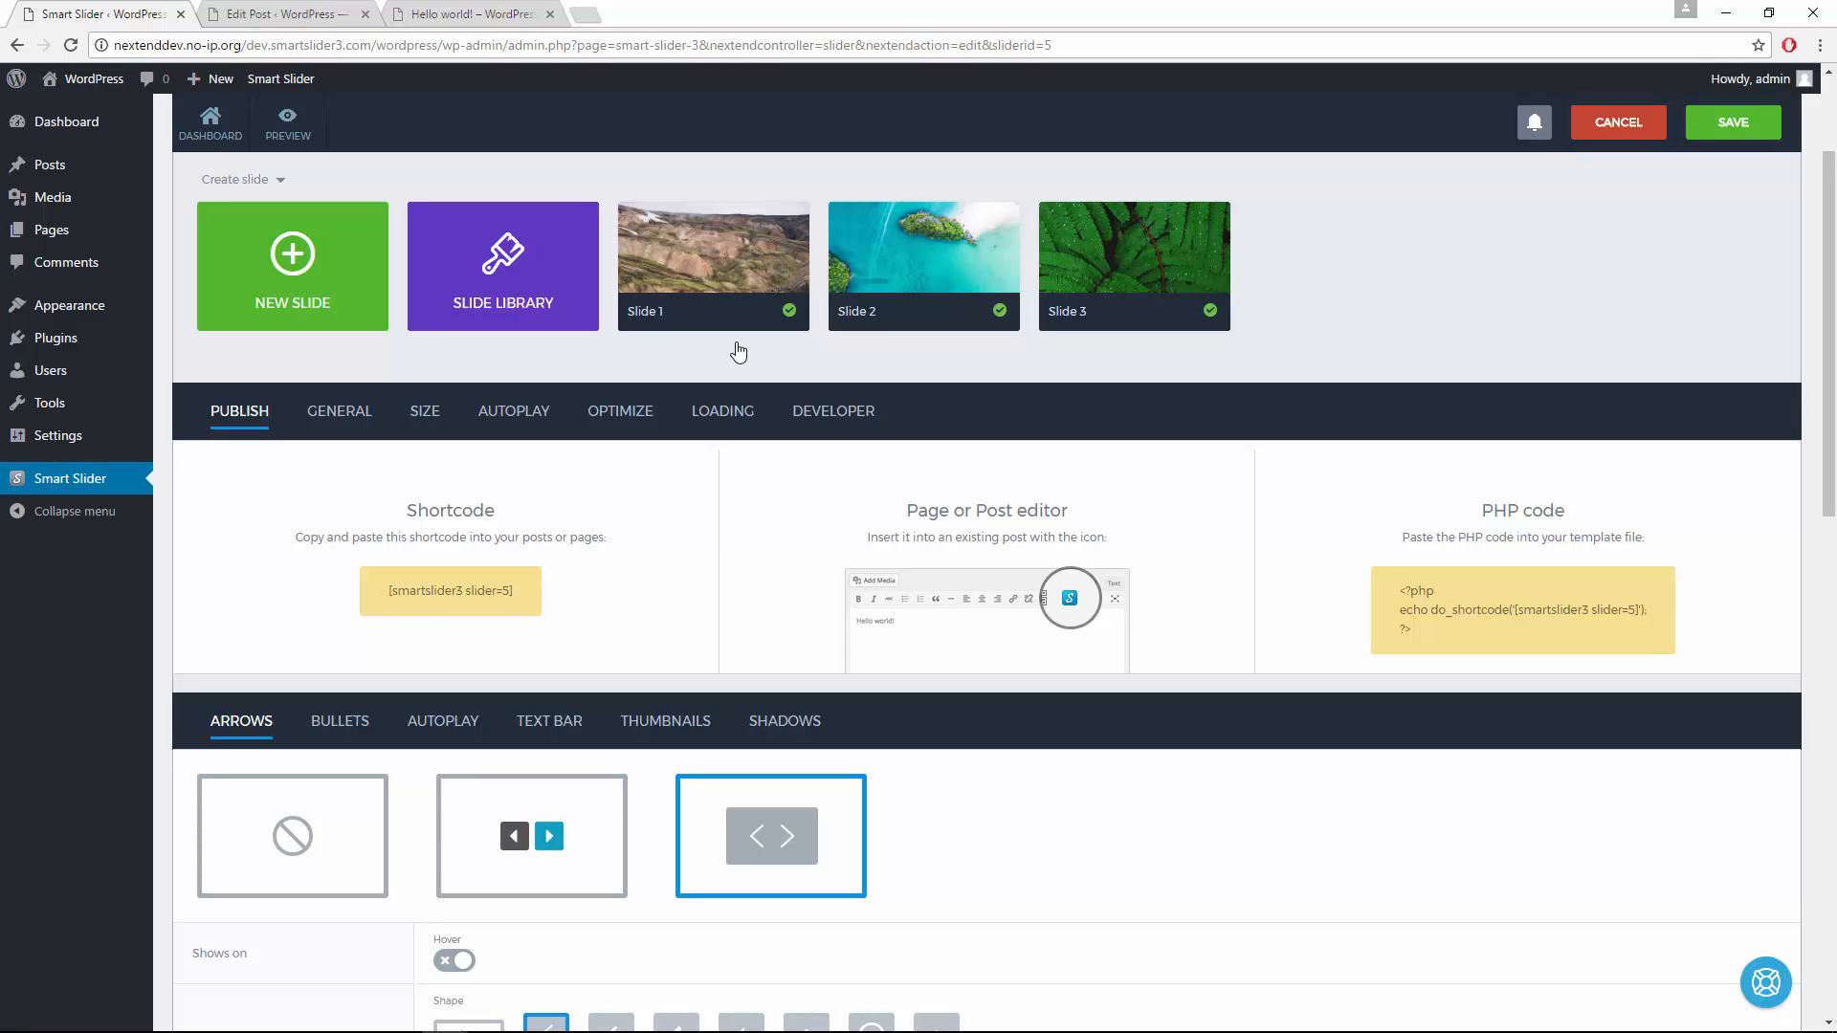
click(355, 418)
scroll(357, 425, down, 1)
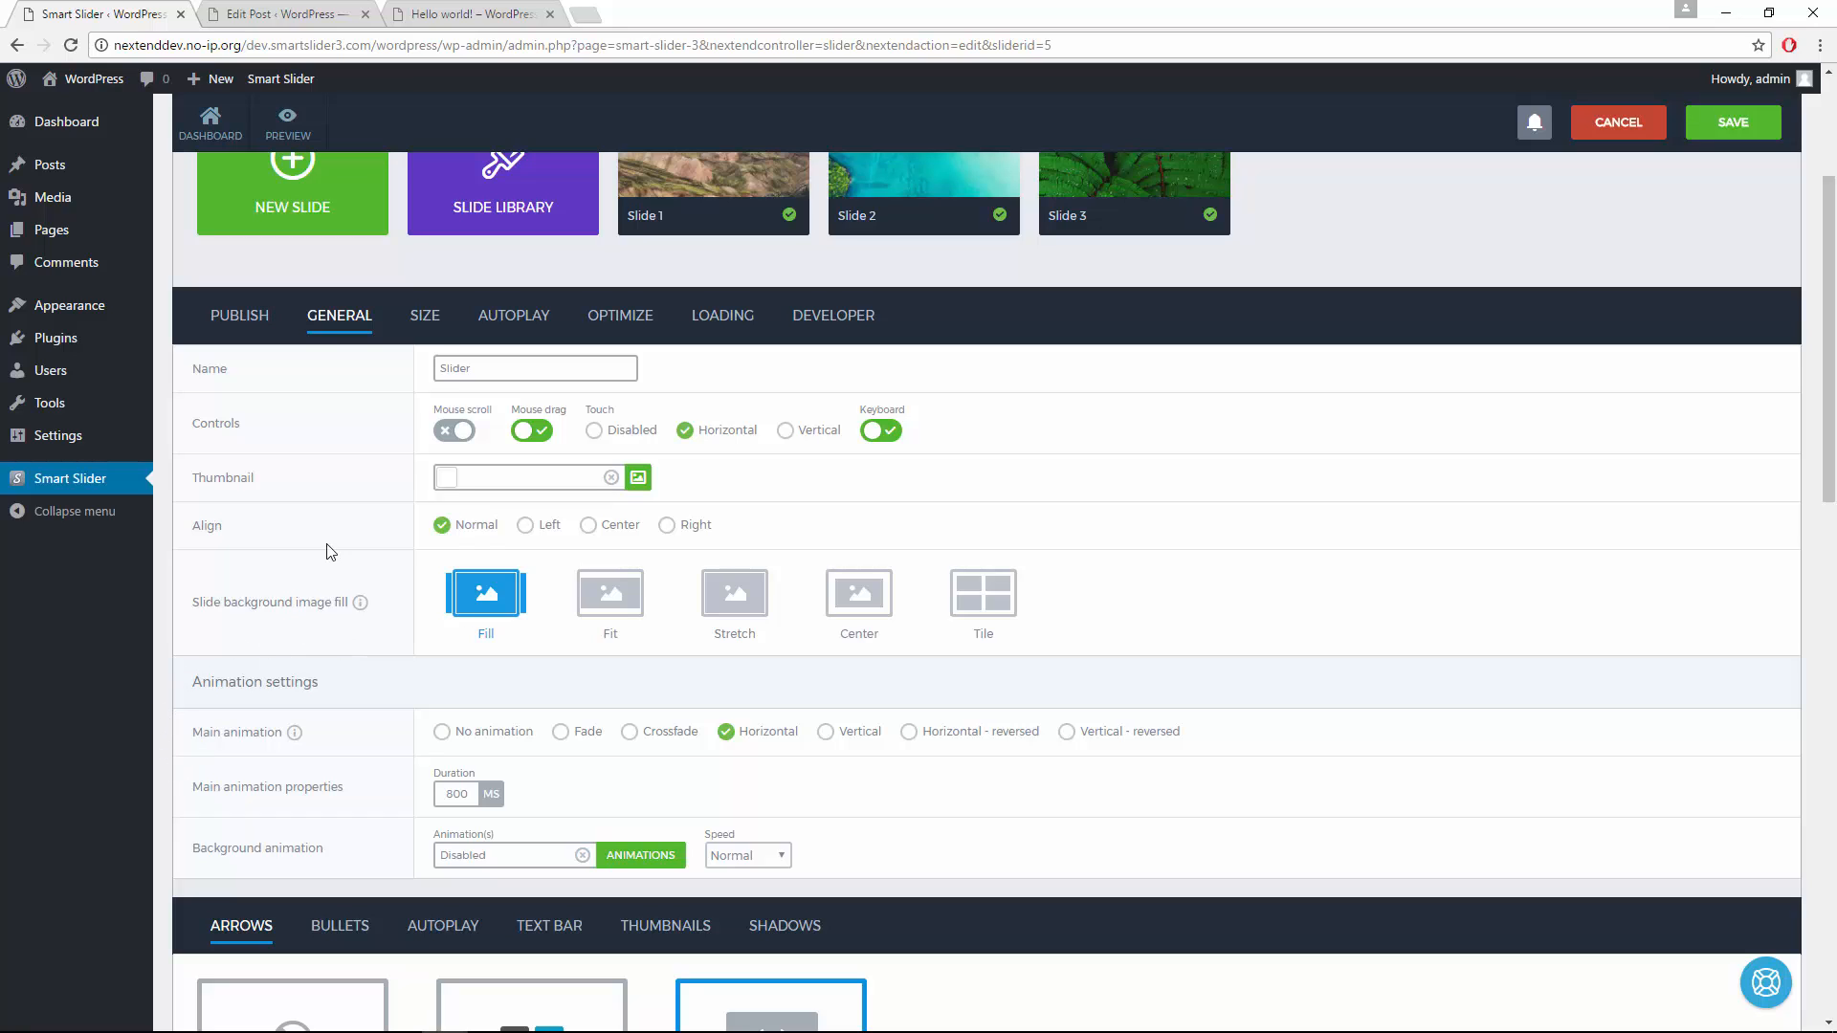
click(426, 318)
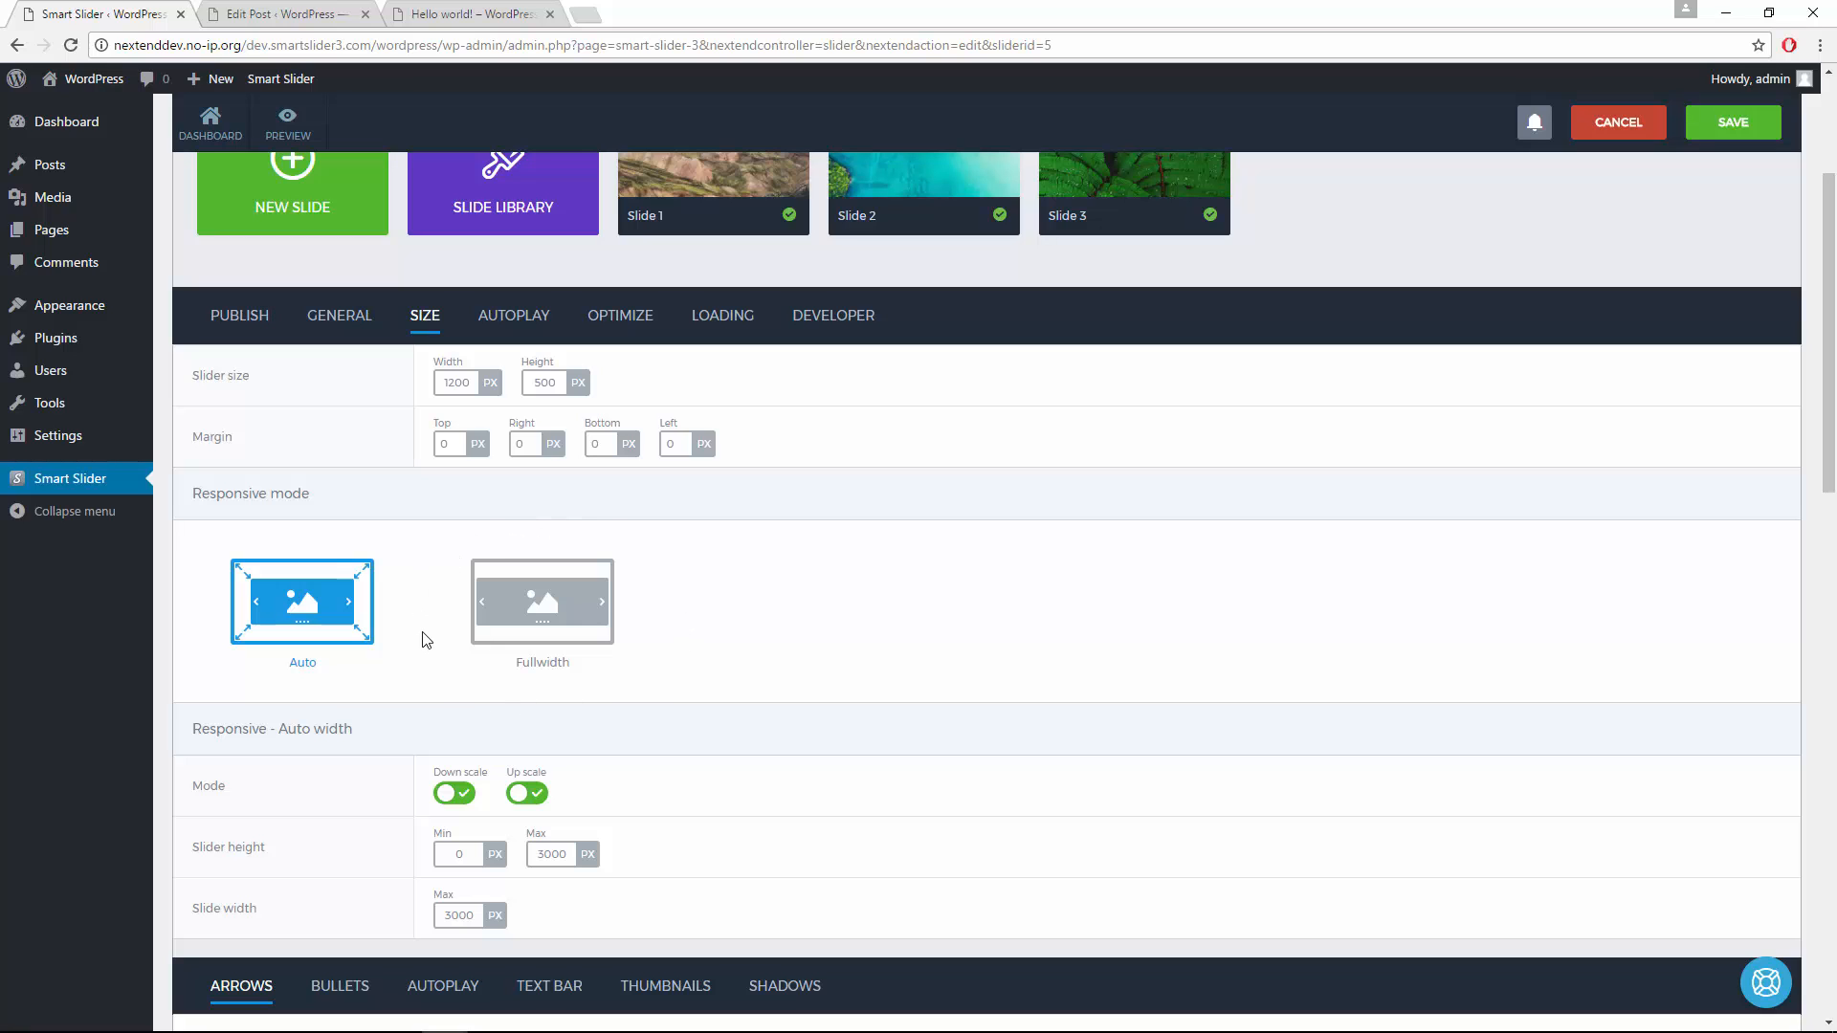
click(524, 330)
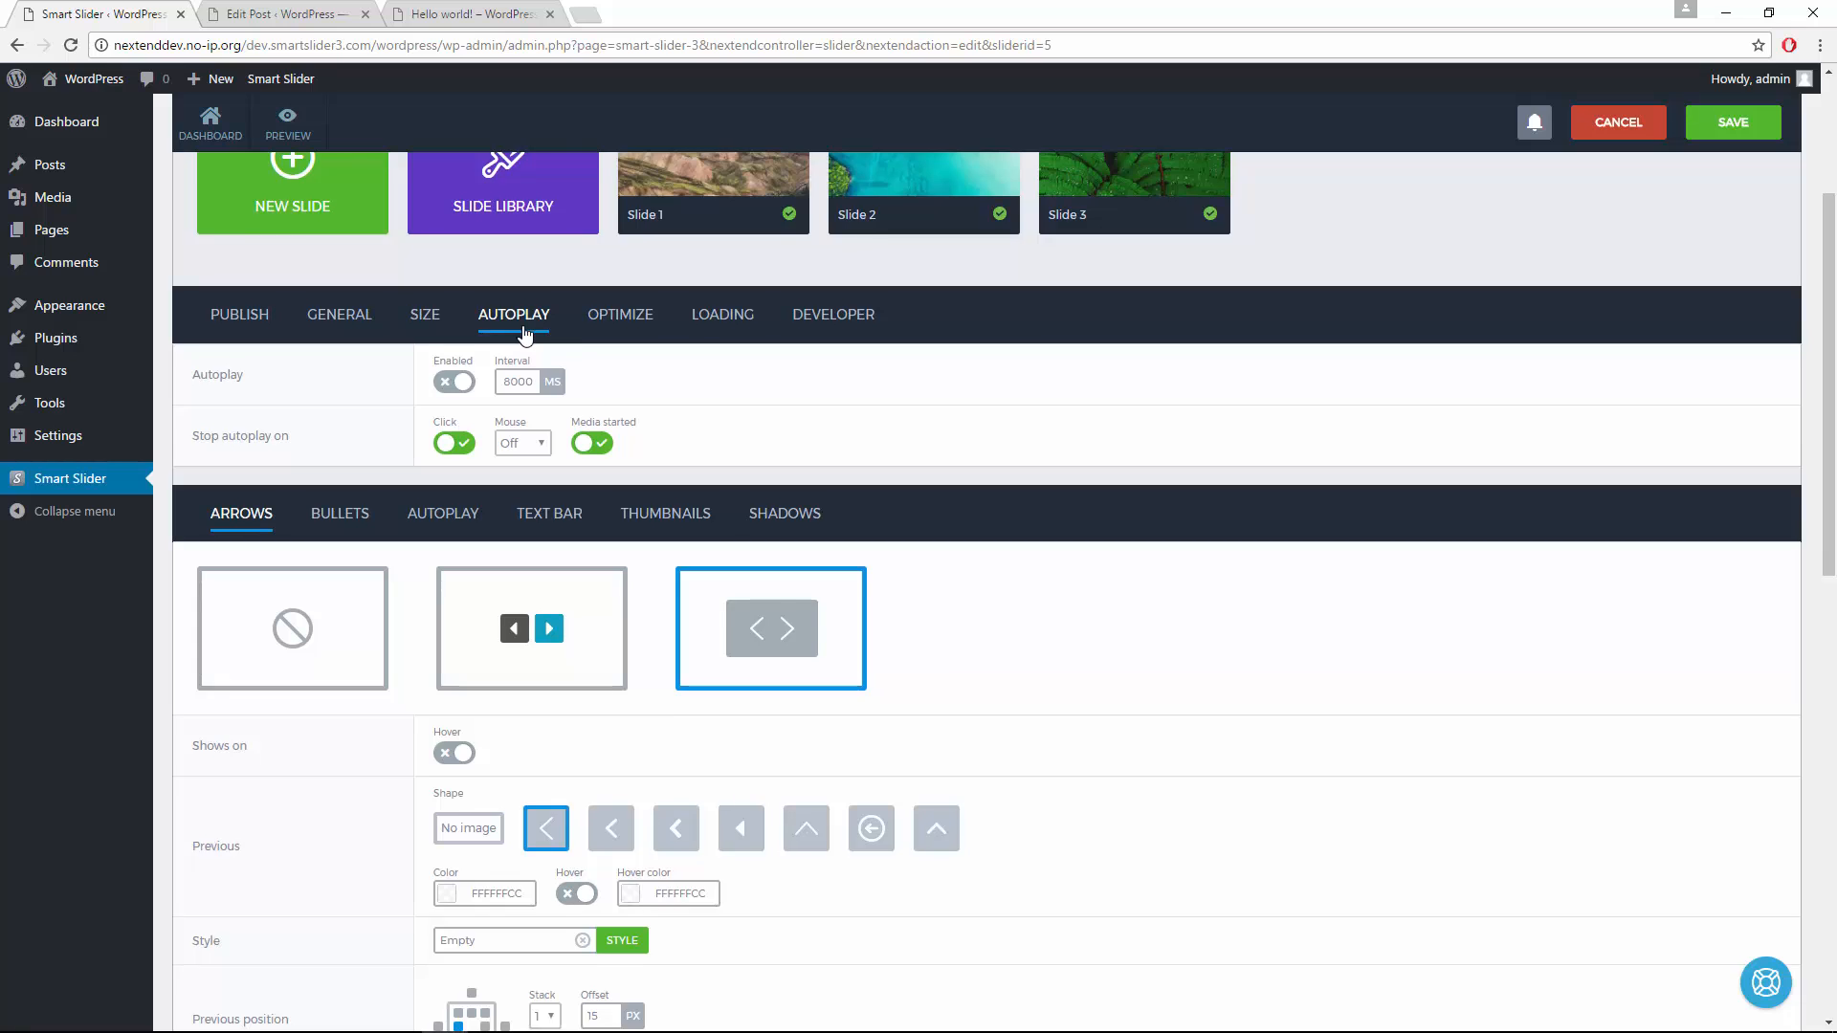
scroll(523, 333, down, 2)
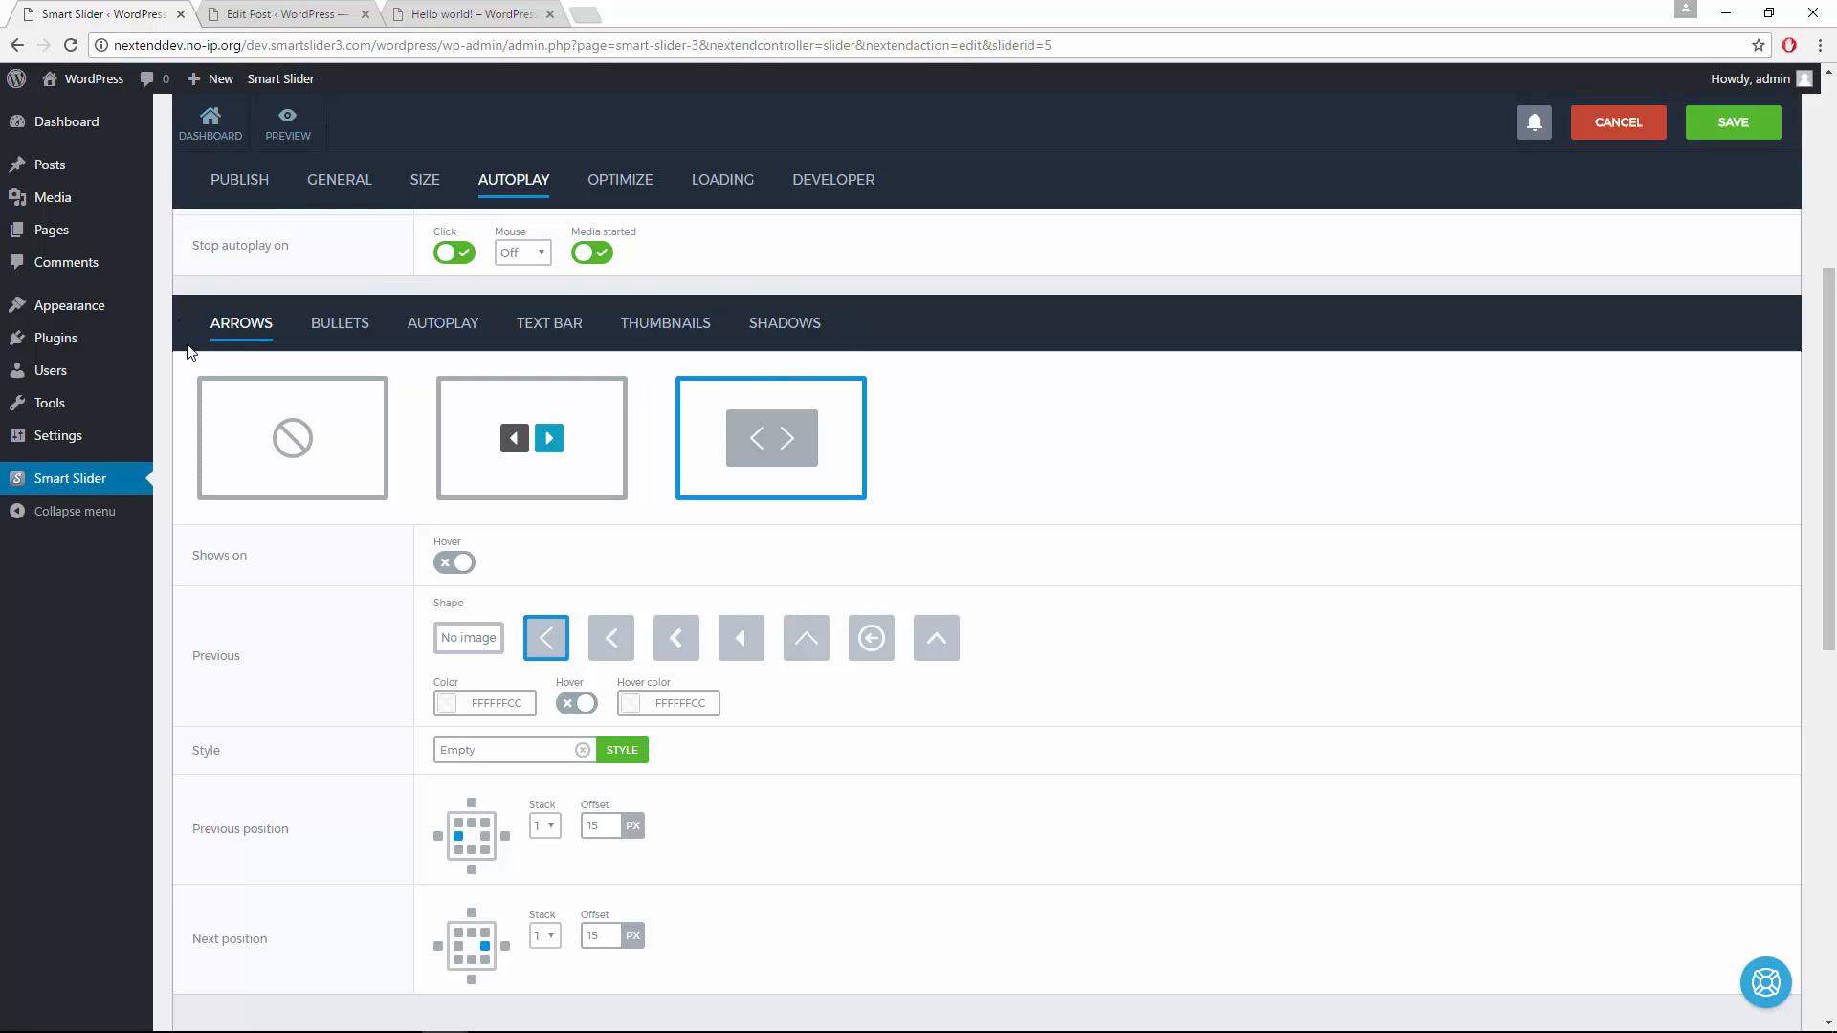
Step: Enable dot bullets for the slider and set the active dot's background color to 05A7F1FF
click(335, 339)
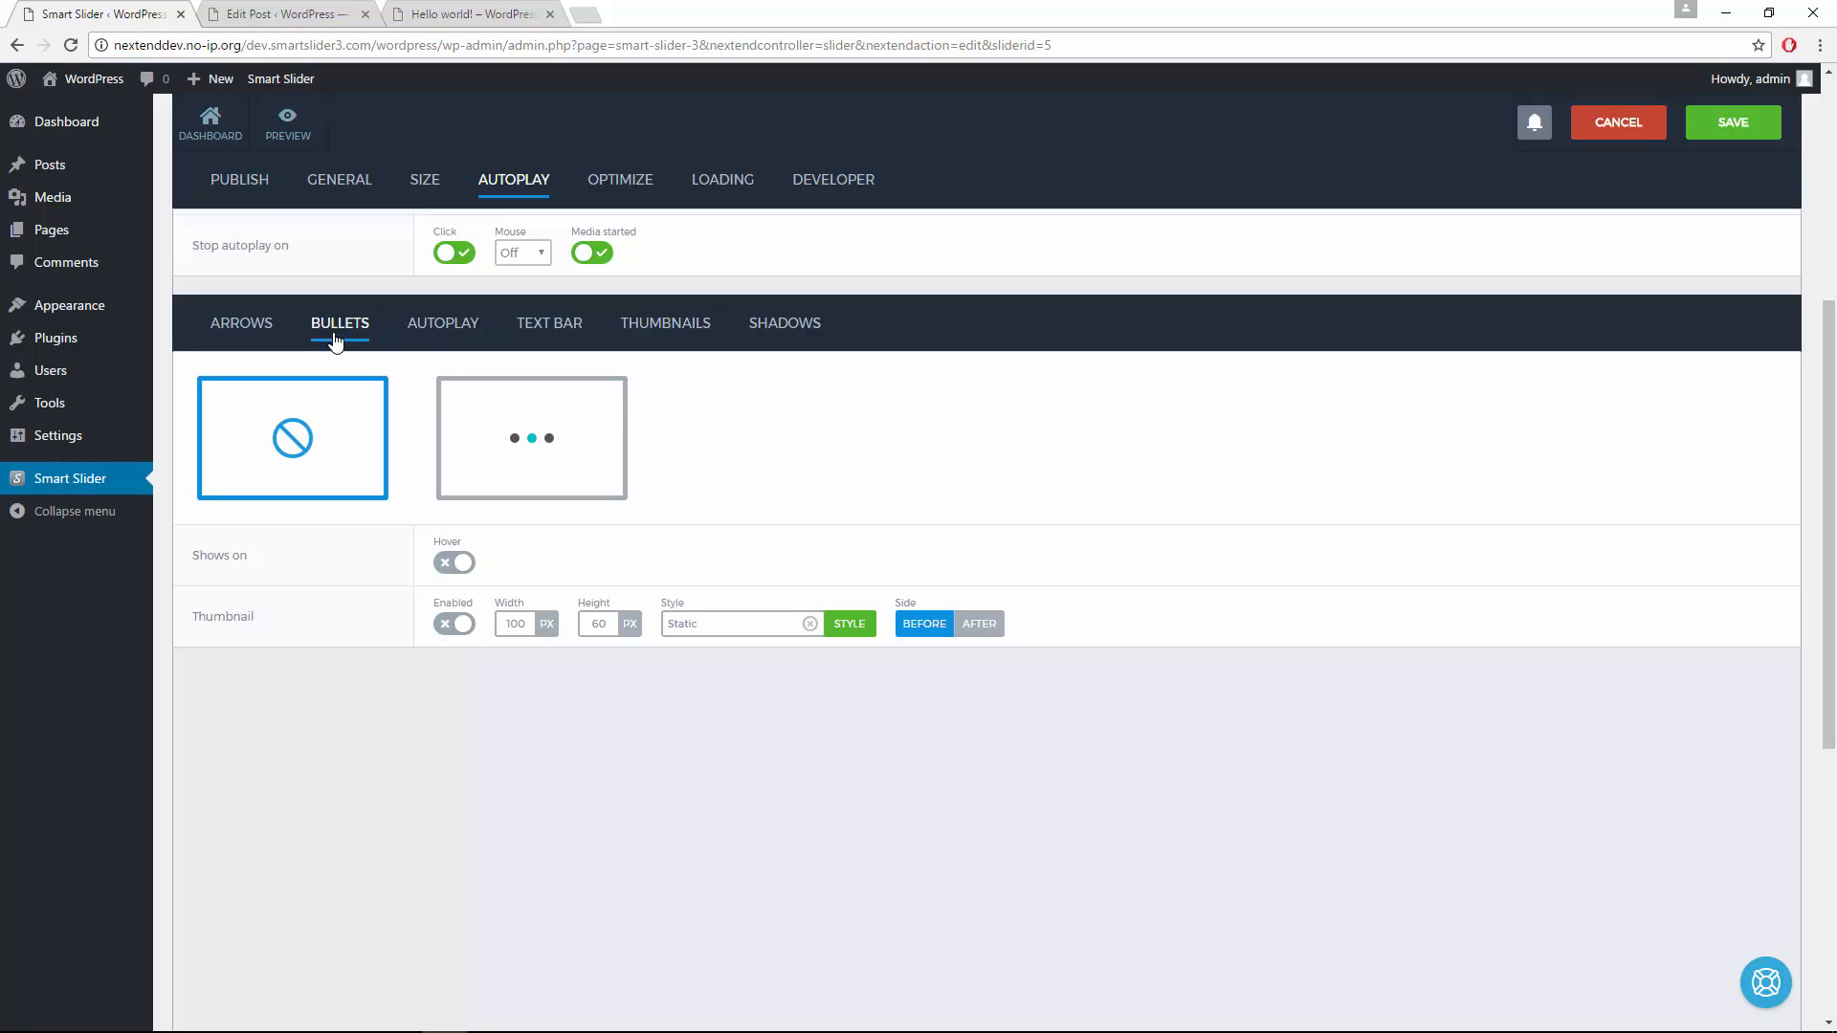
click(514, 462)
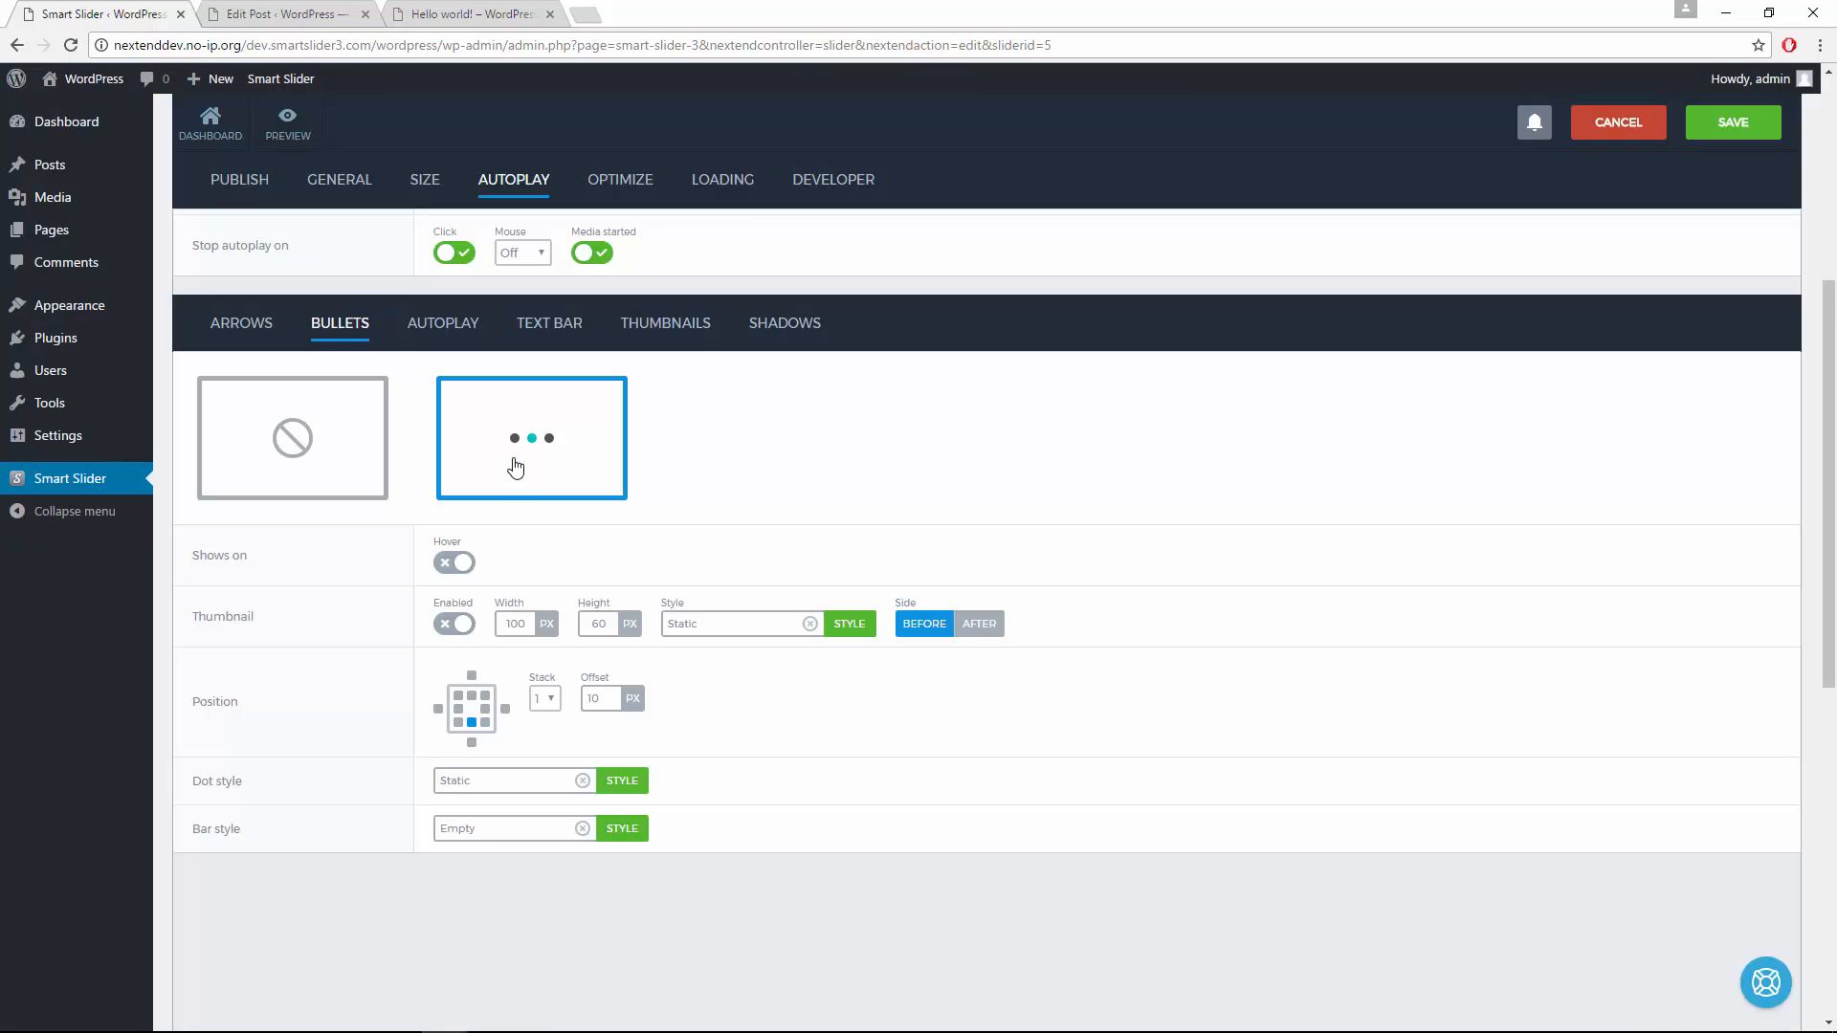
click(618, 787)
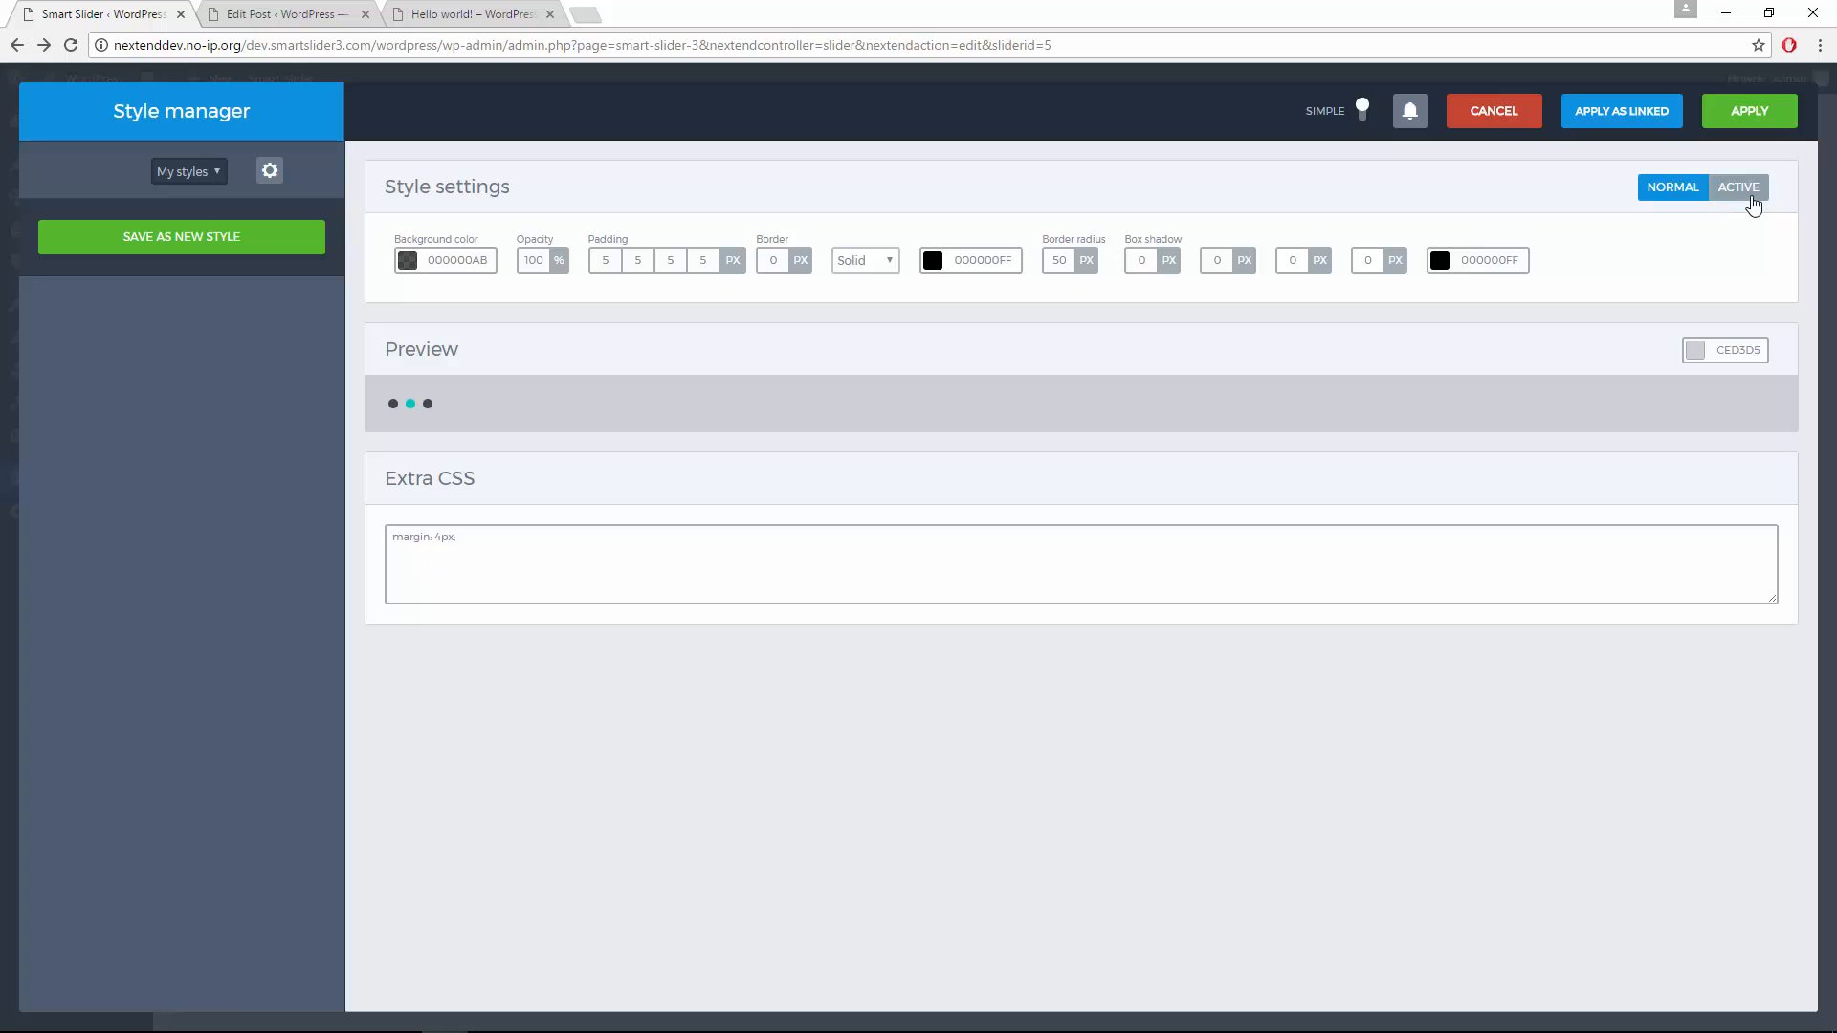
click(1749, 191)
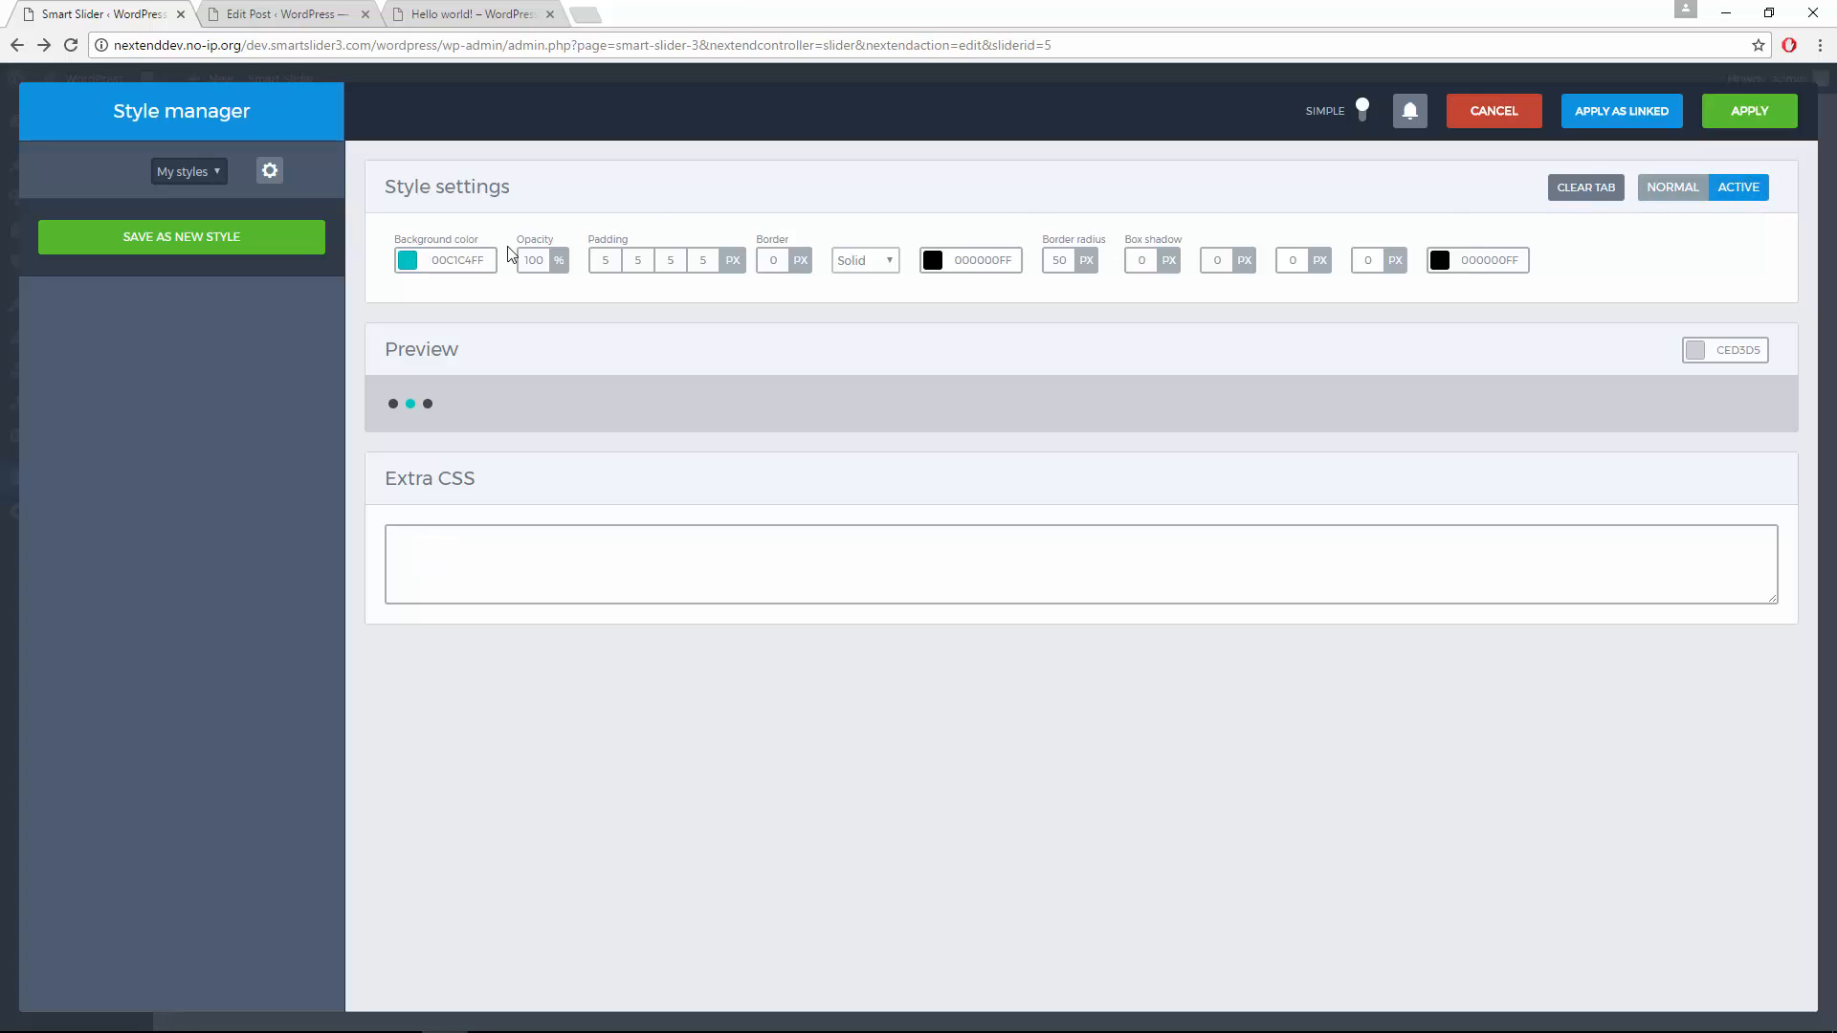
click(459, 261)
double_click(460, 262)
text(05A7F1FF)
click(510, 233)
click(1737, 119)
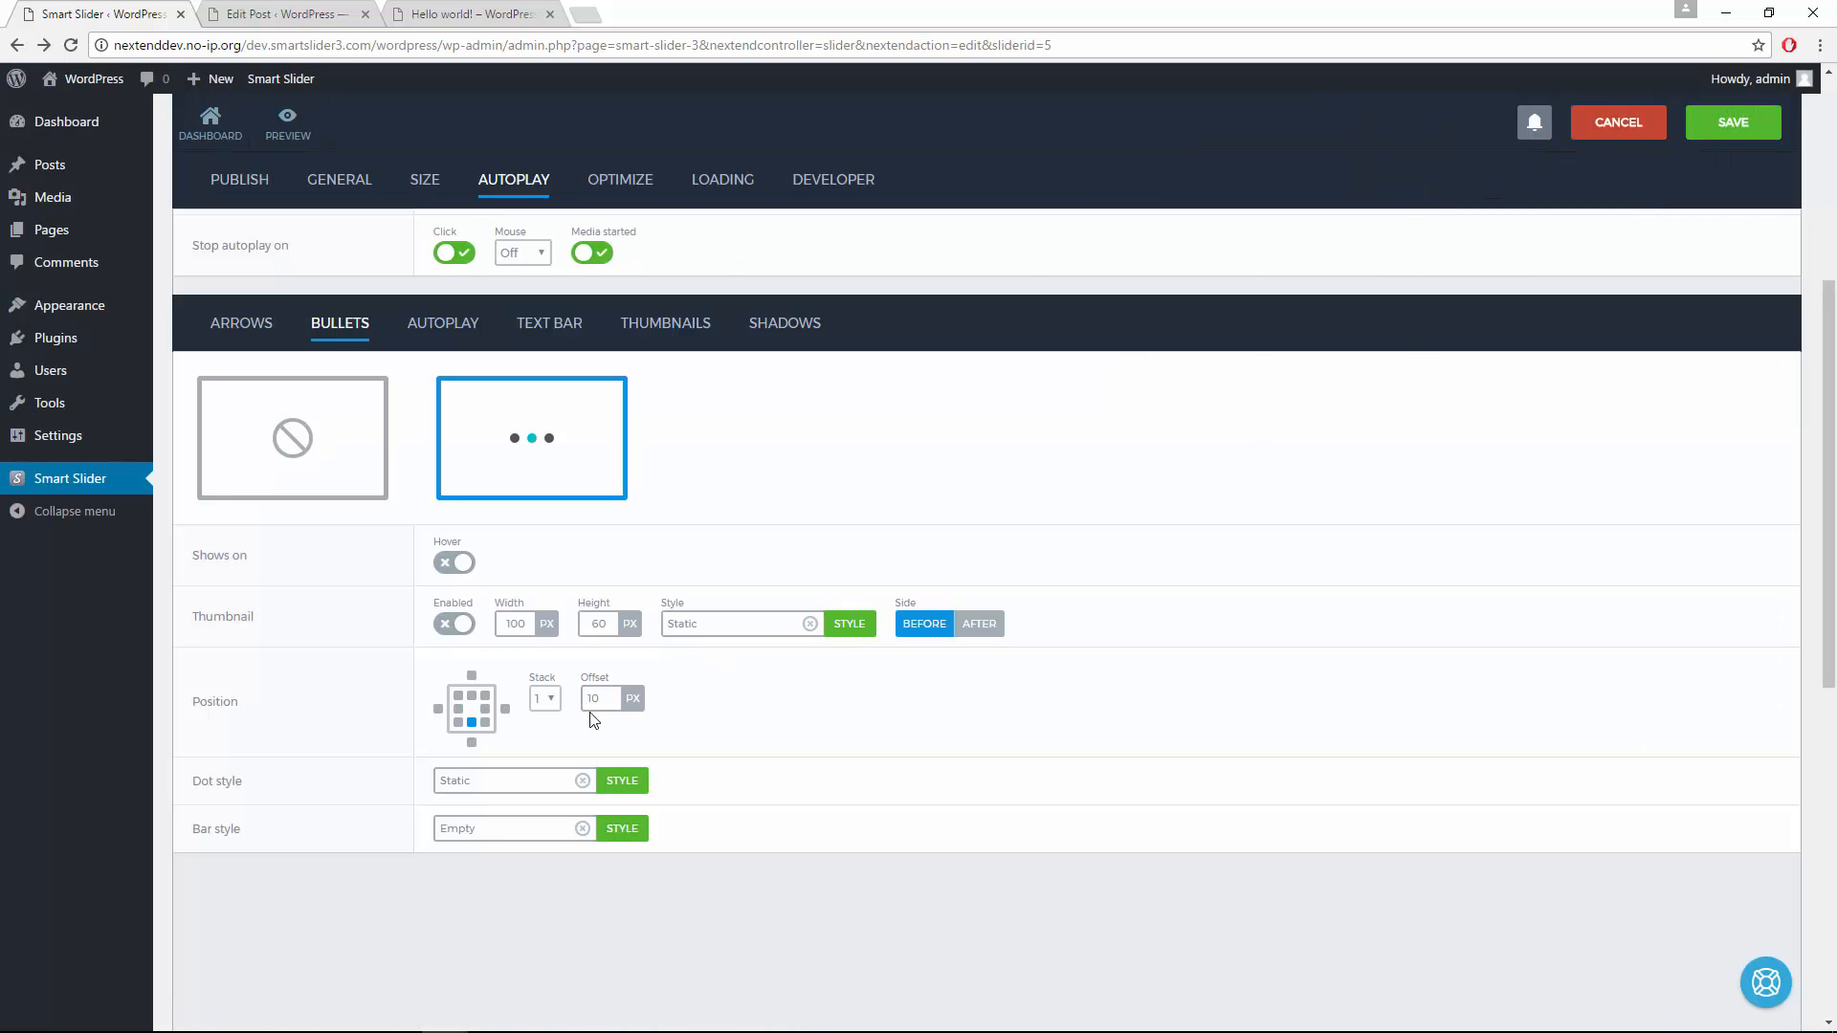
Step: Position the bullets beneath the slider and preview the slides by navigating with the bullets
click(471, 746)
click(304, 138)
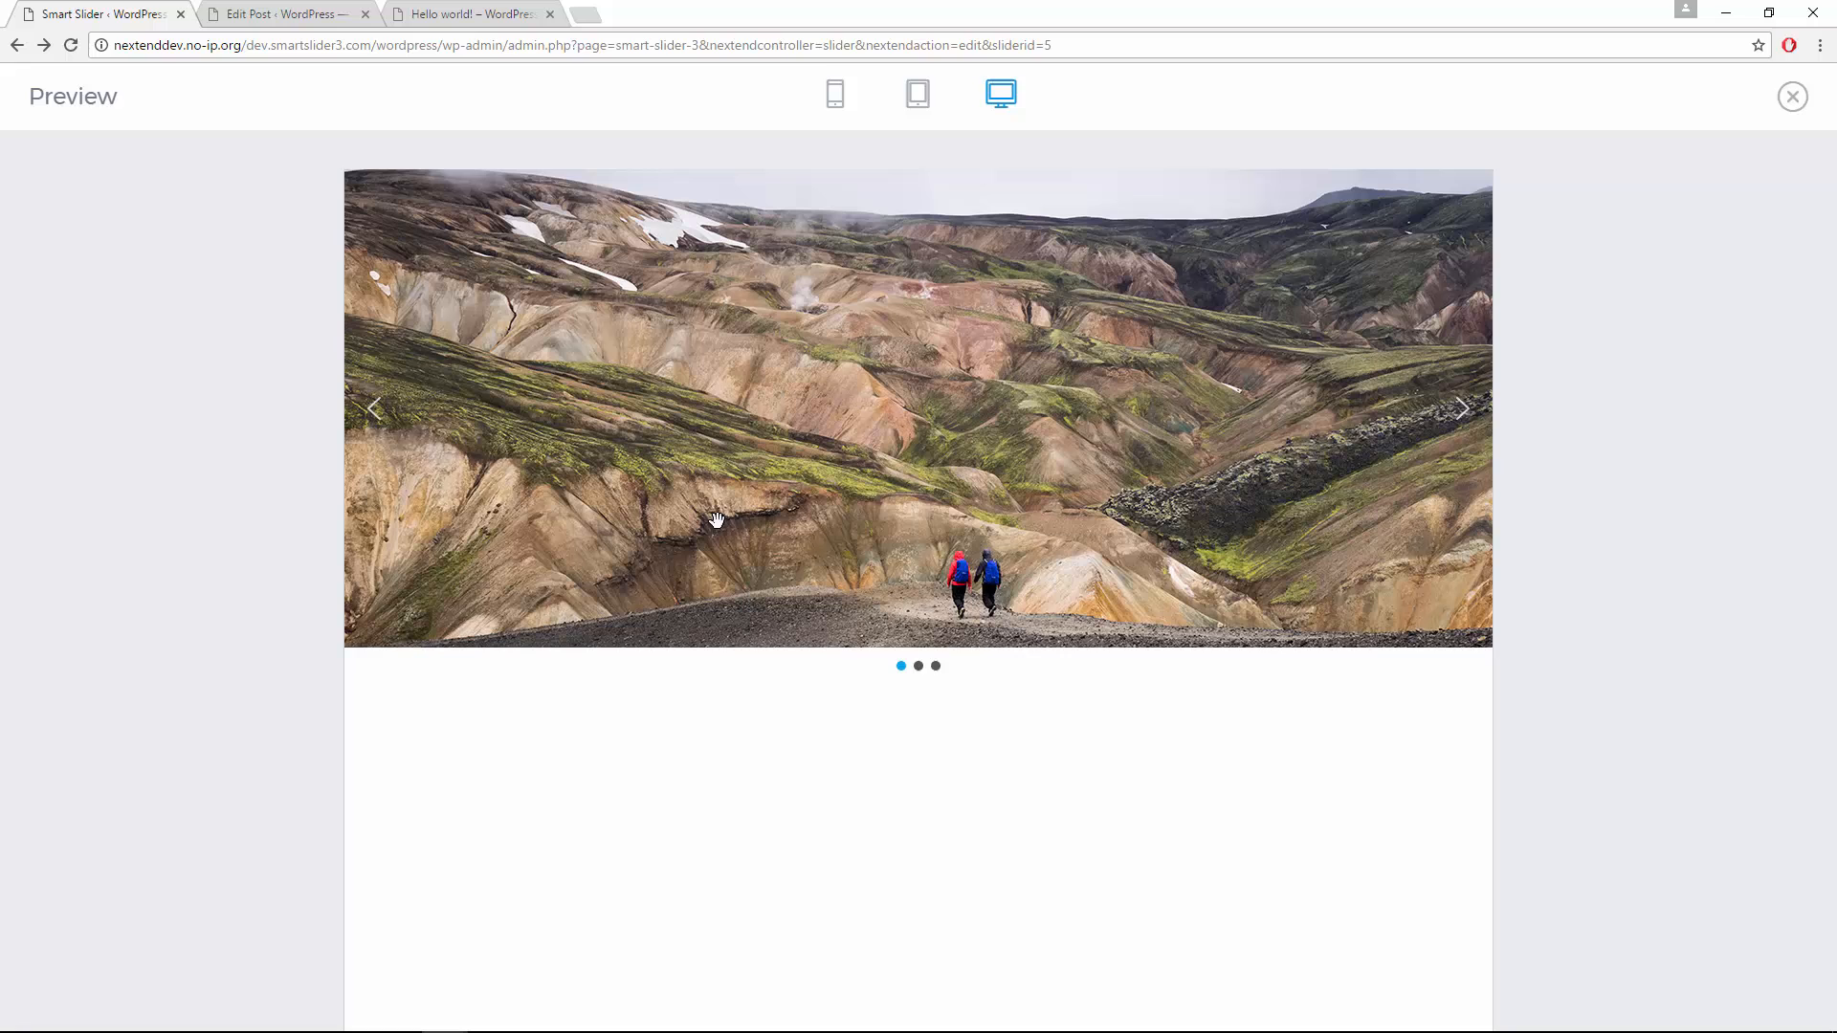
click(919, 666)
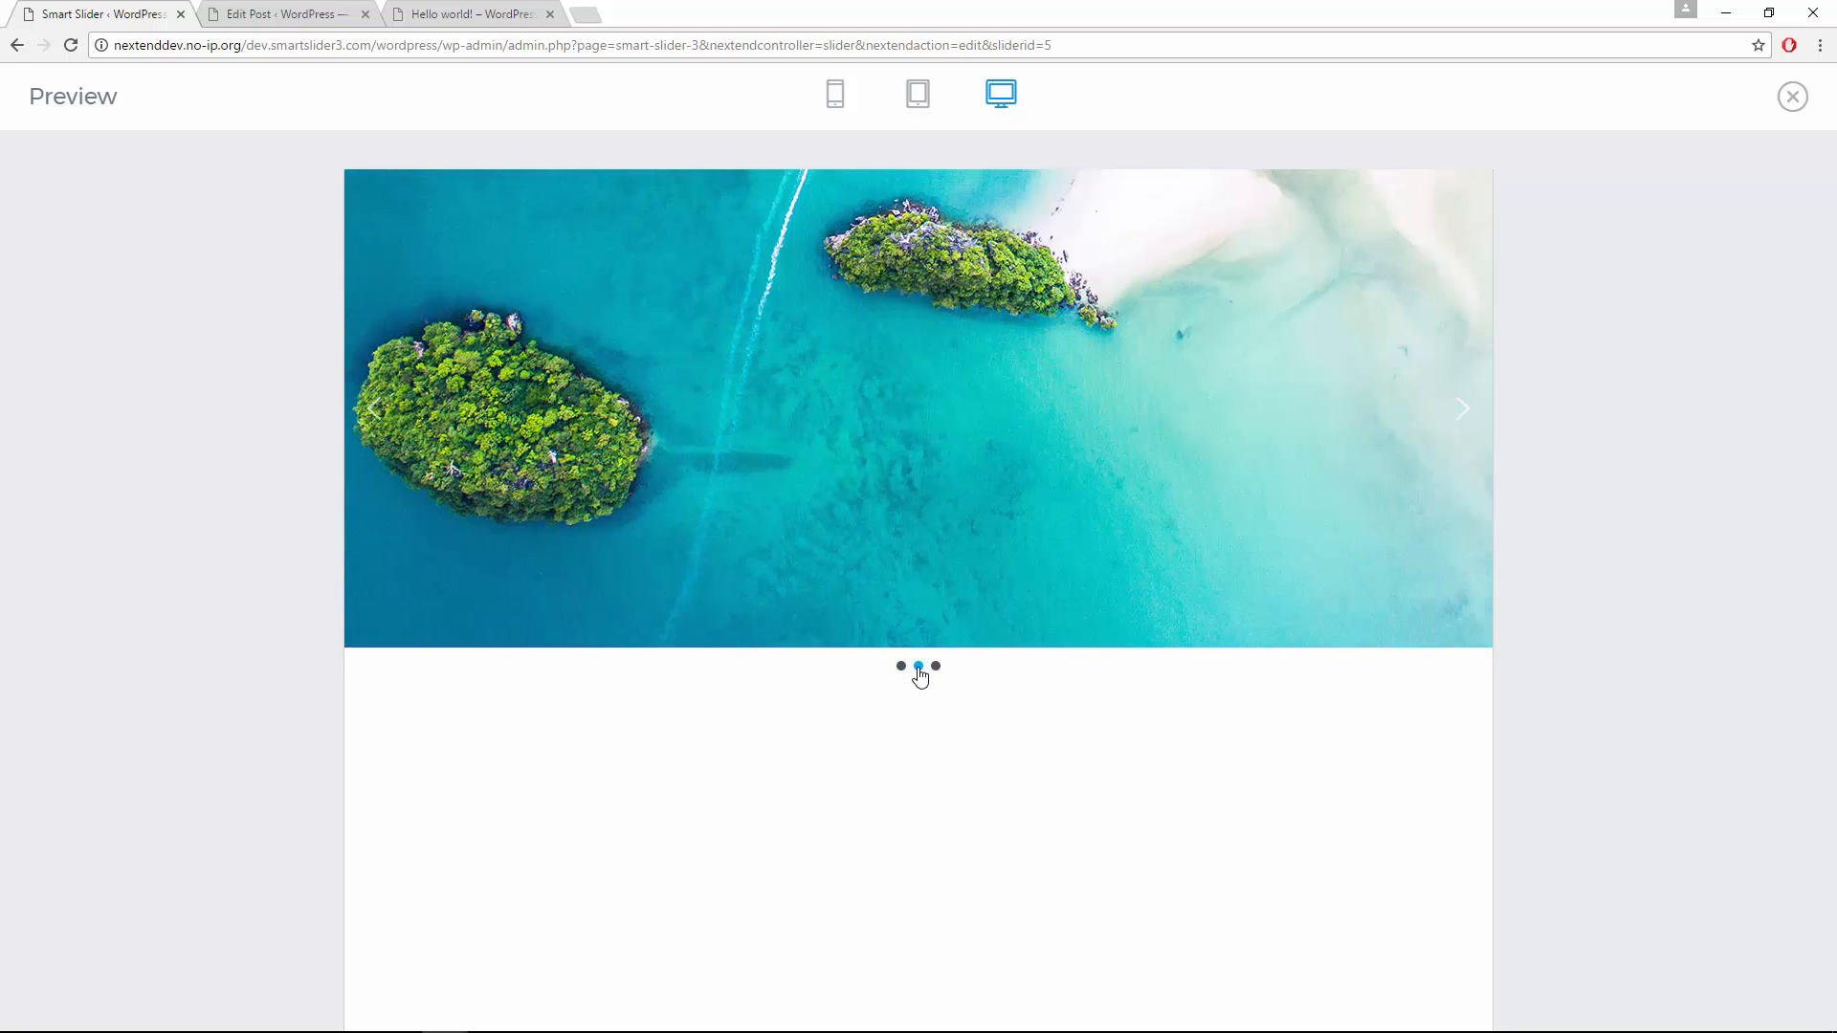
click(936, 667)
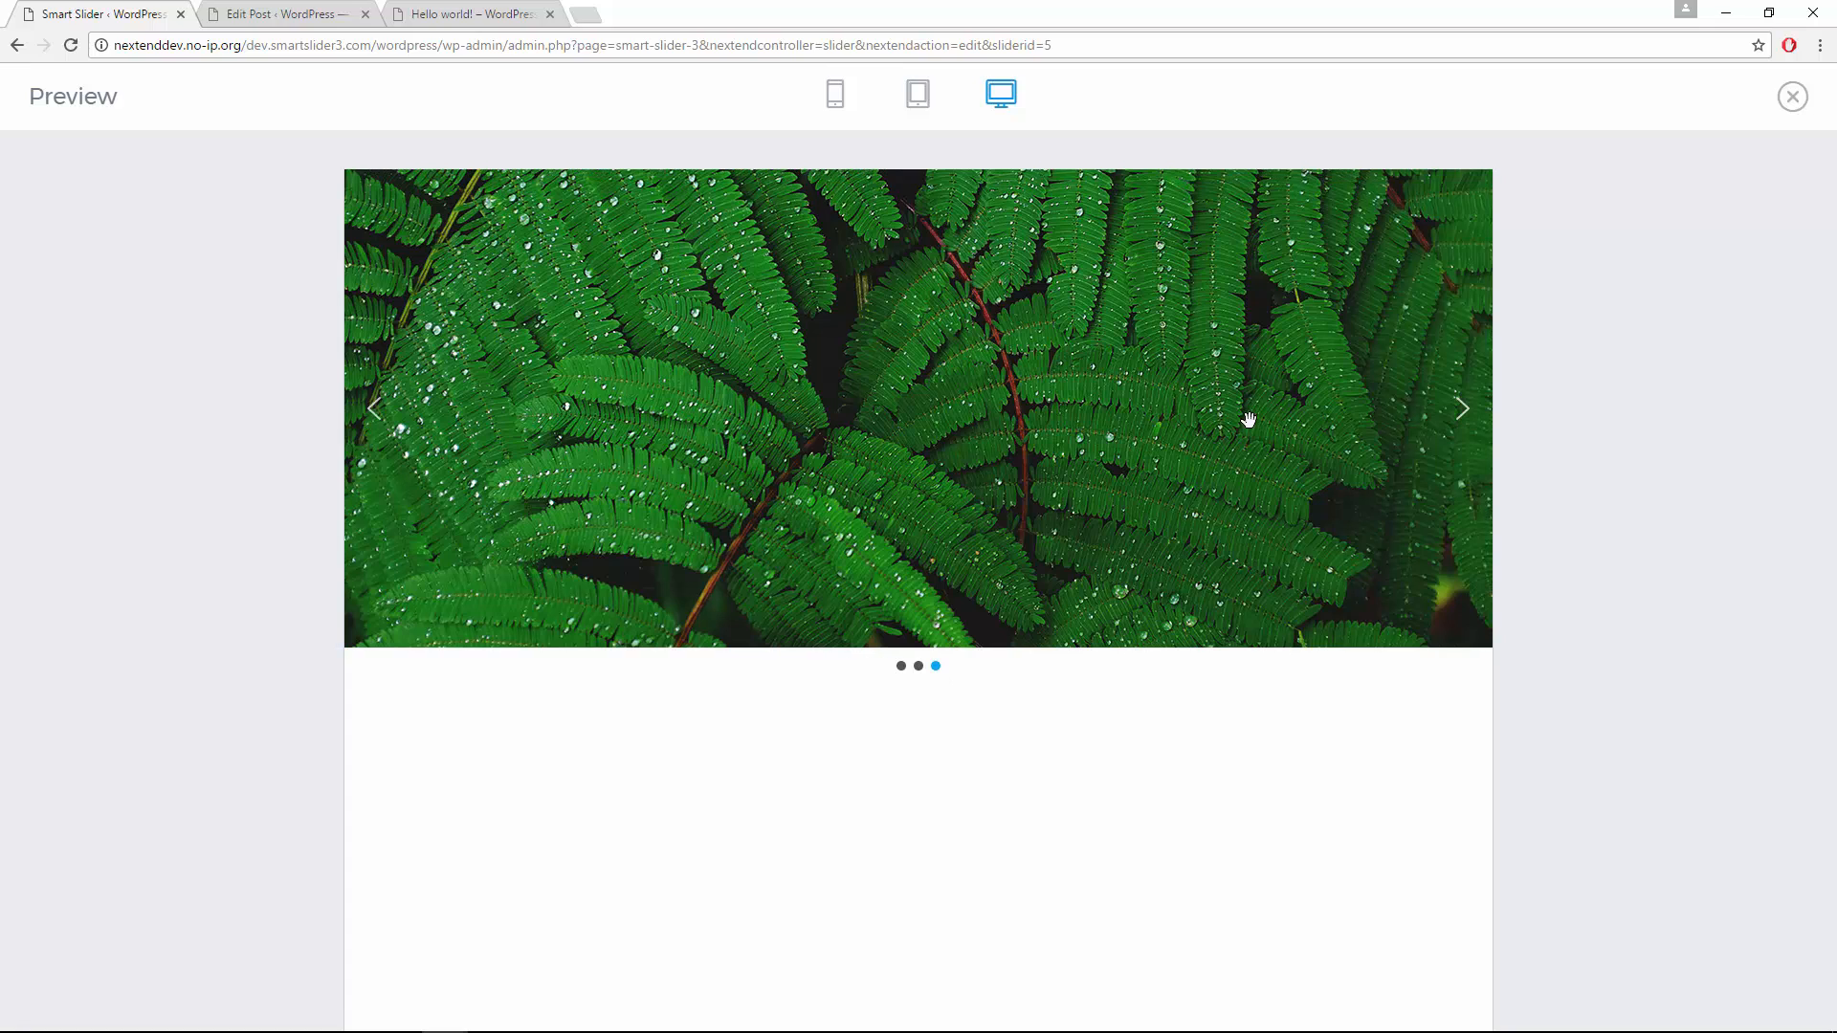
click(1792, 98)
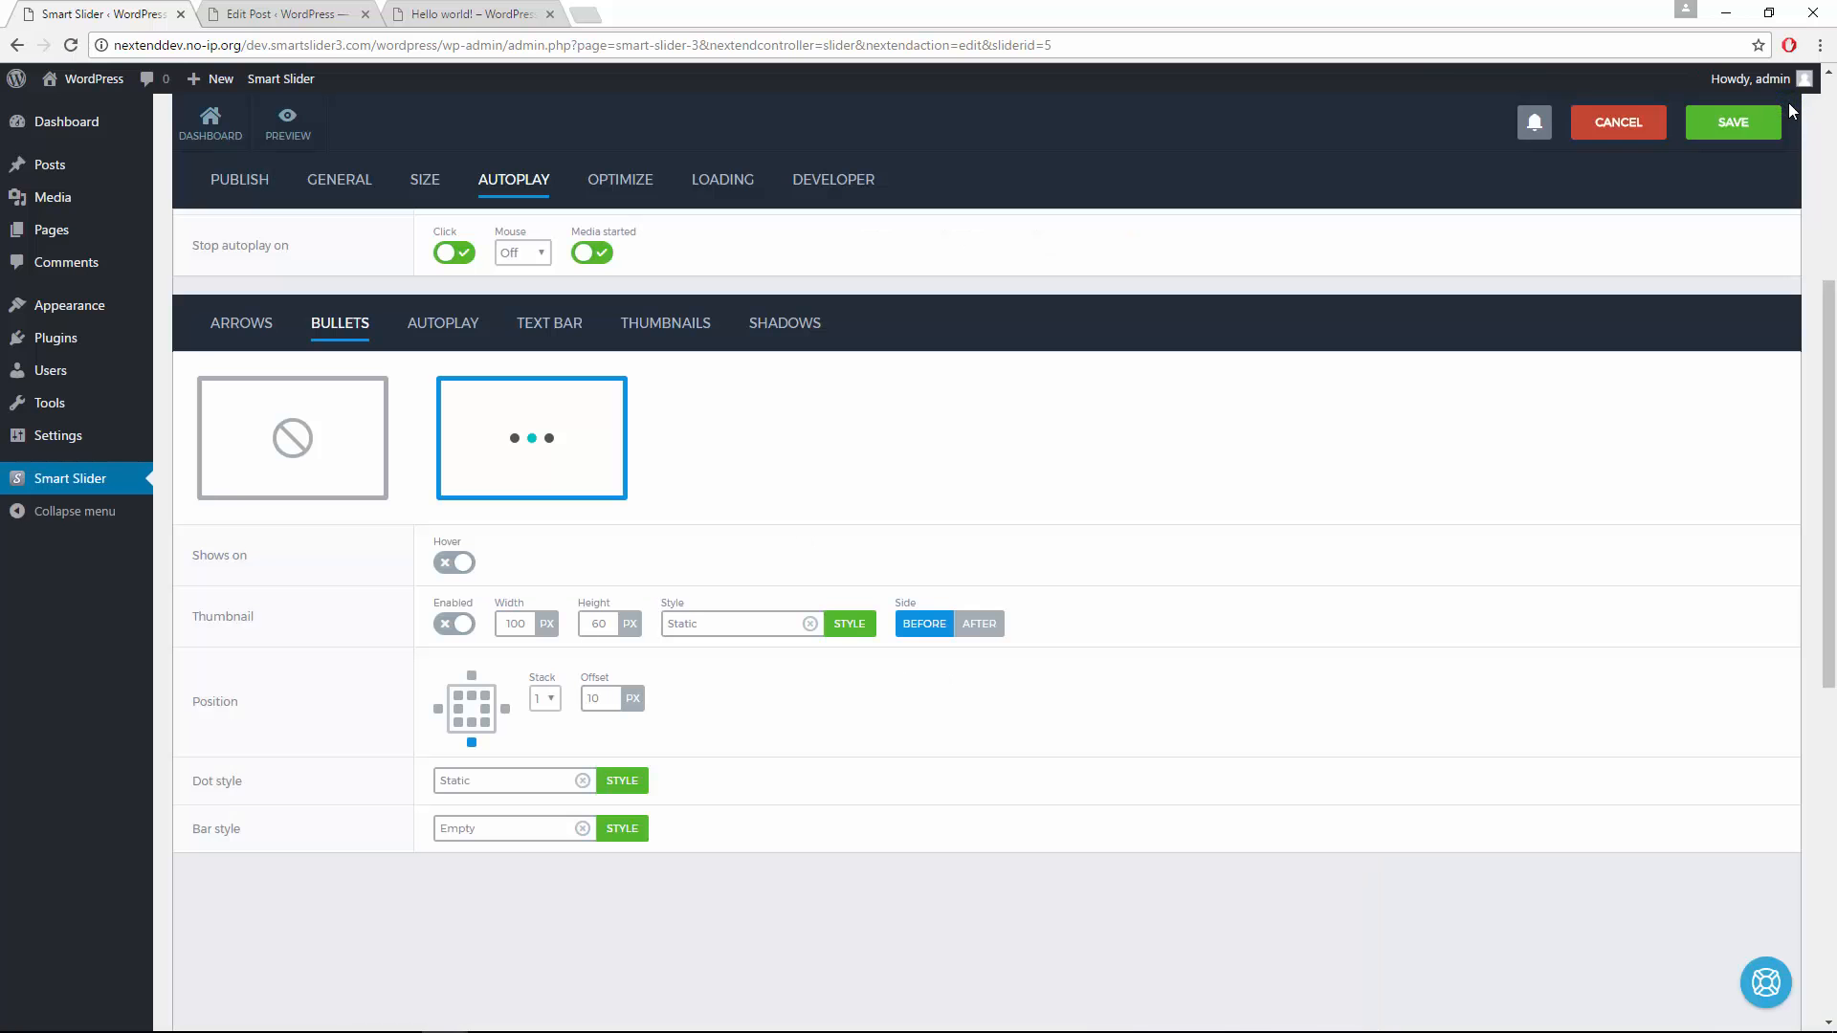
Step: Save the slider's settings and open Slide 1 for editing
click(1737, 127)
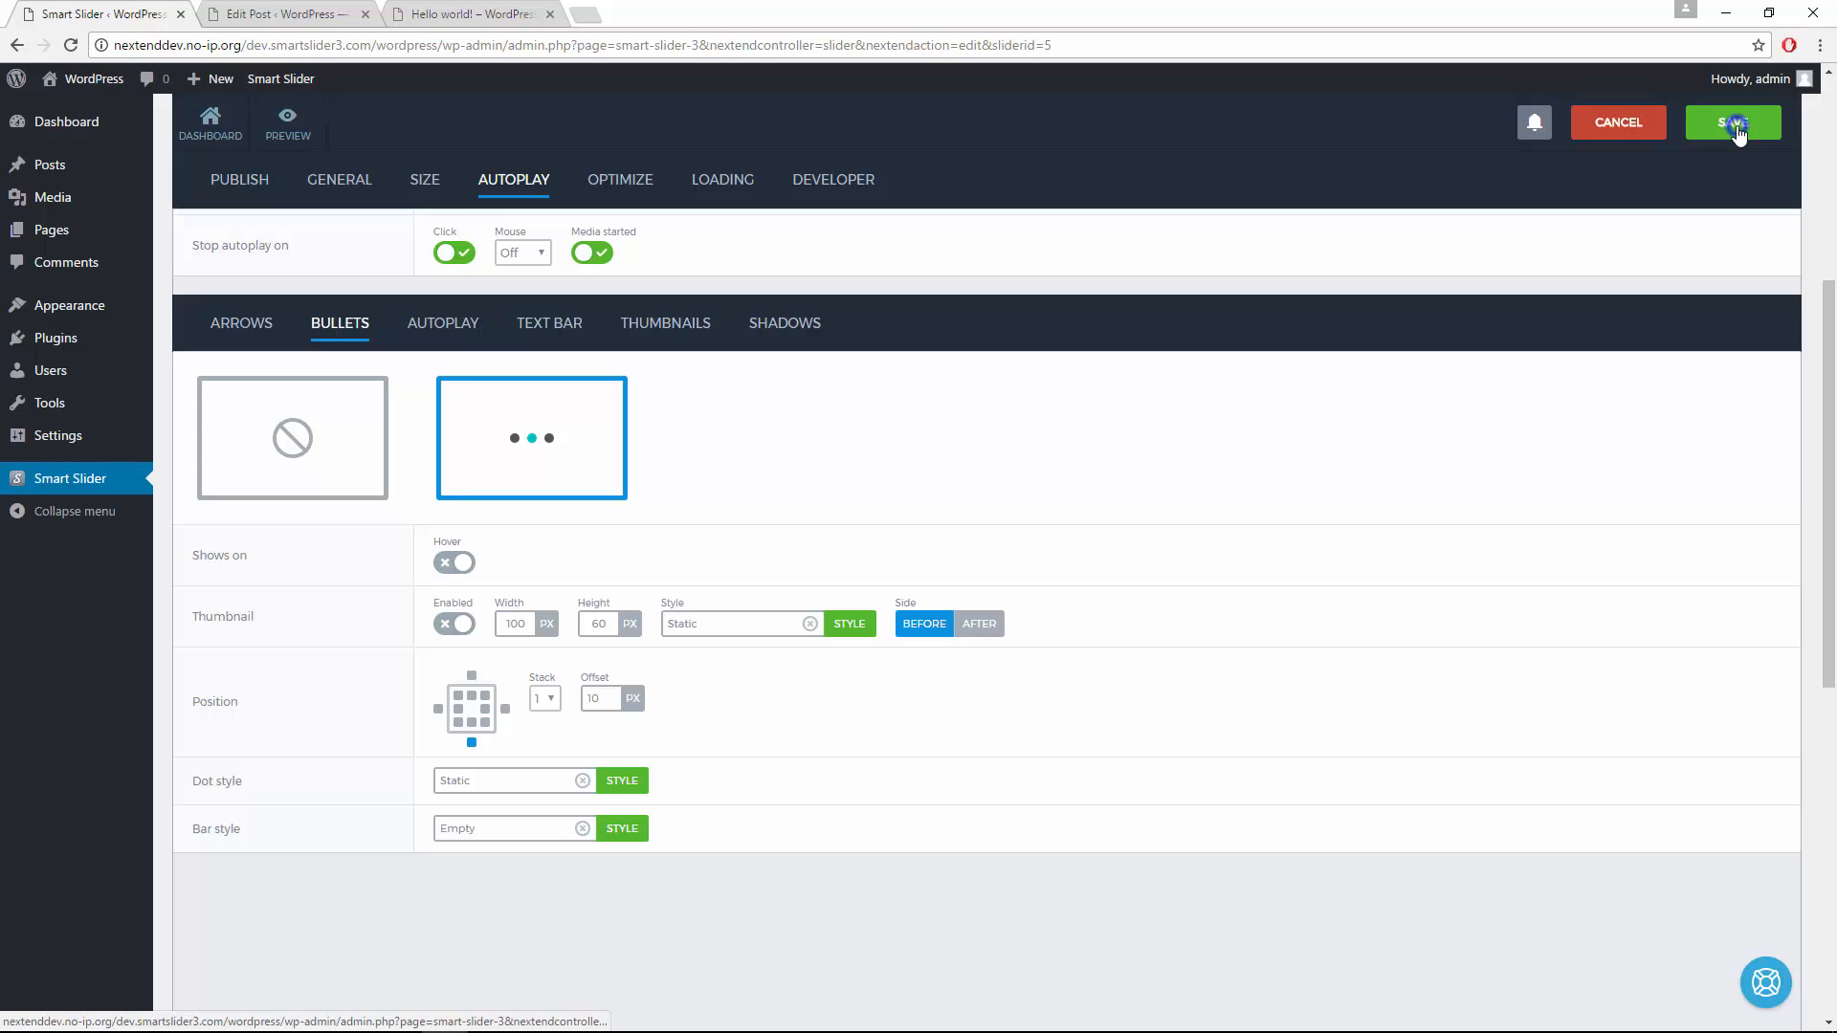
scroll(1393, 312, up, 5)
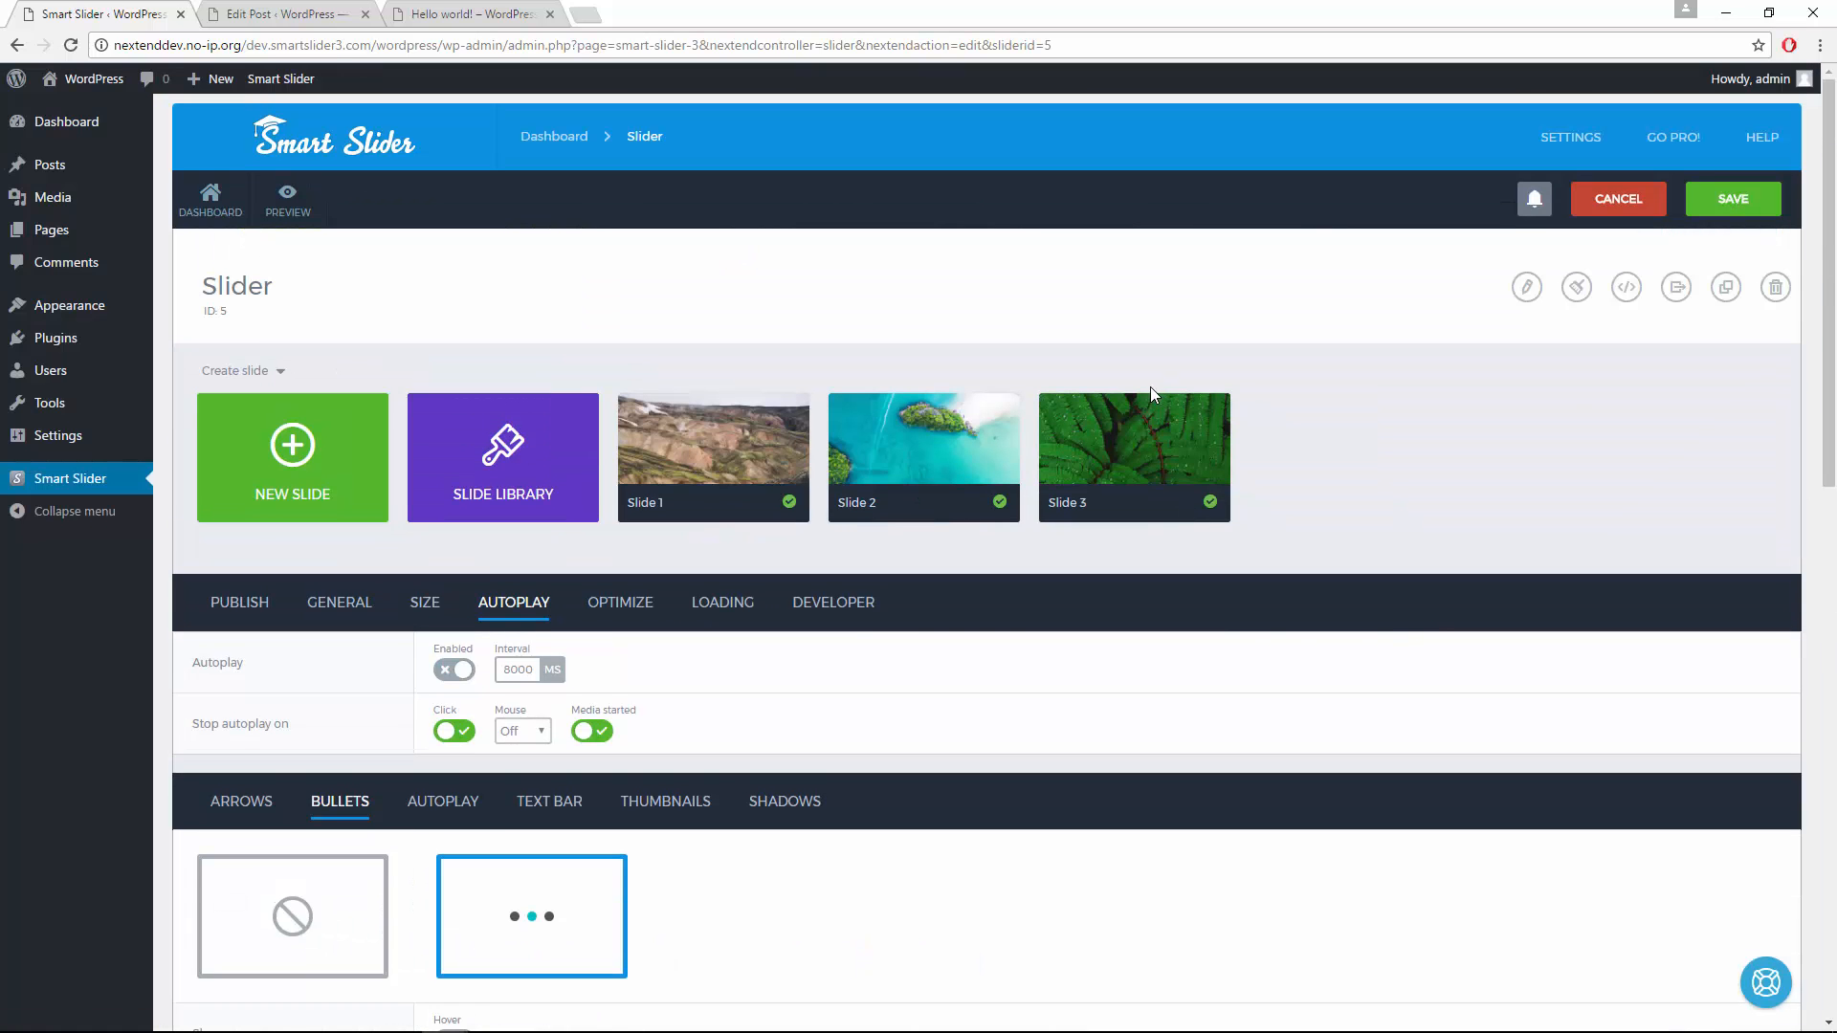
mouse_move(735, 468)
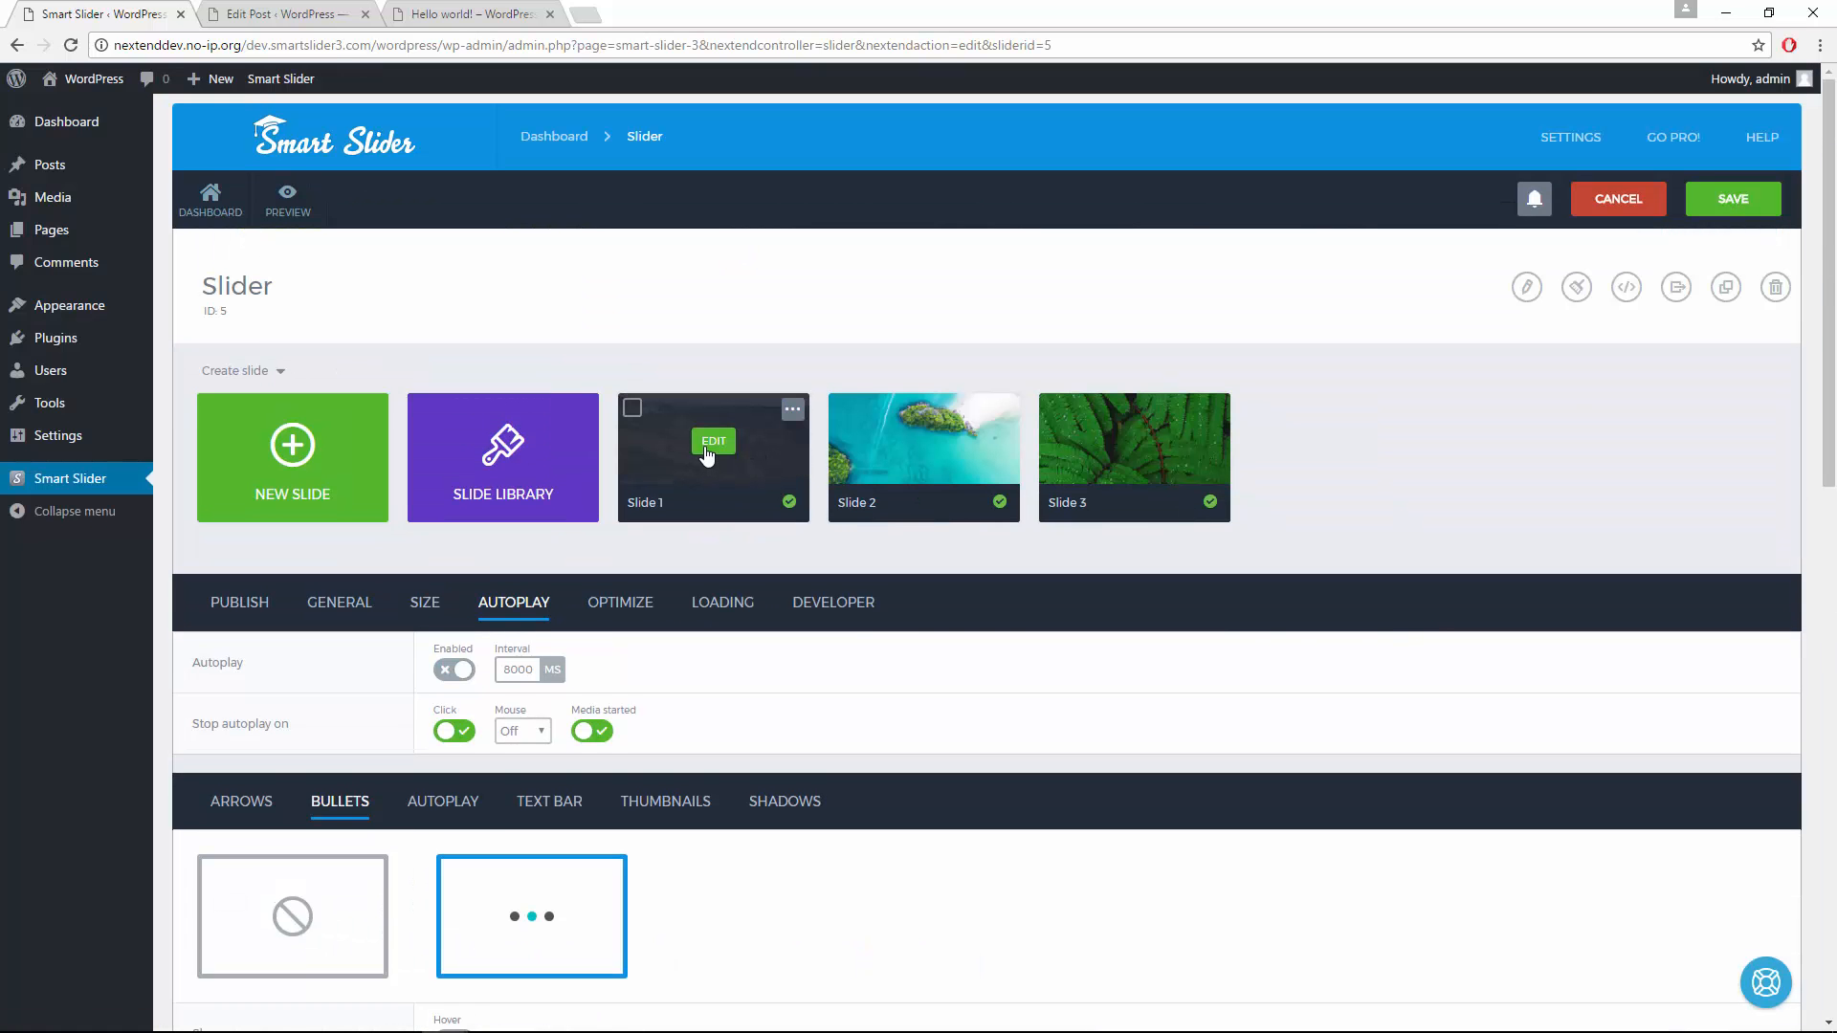
click(713, 442)
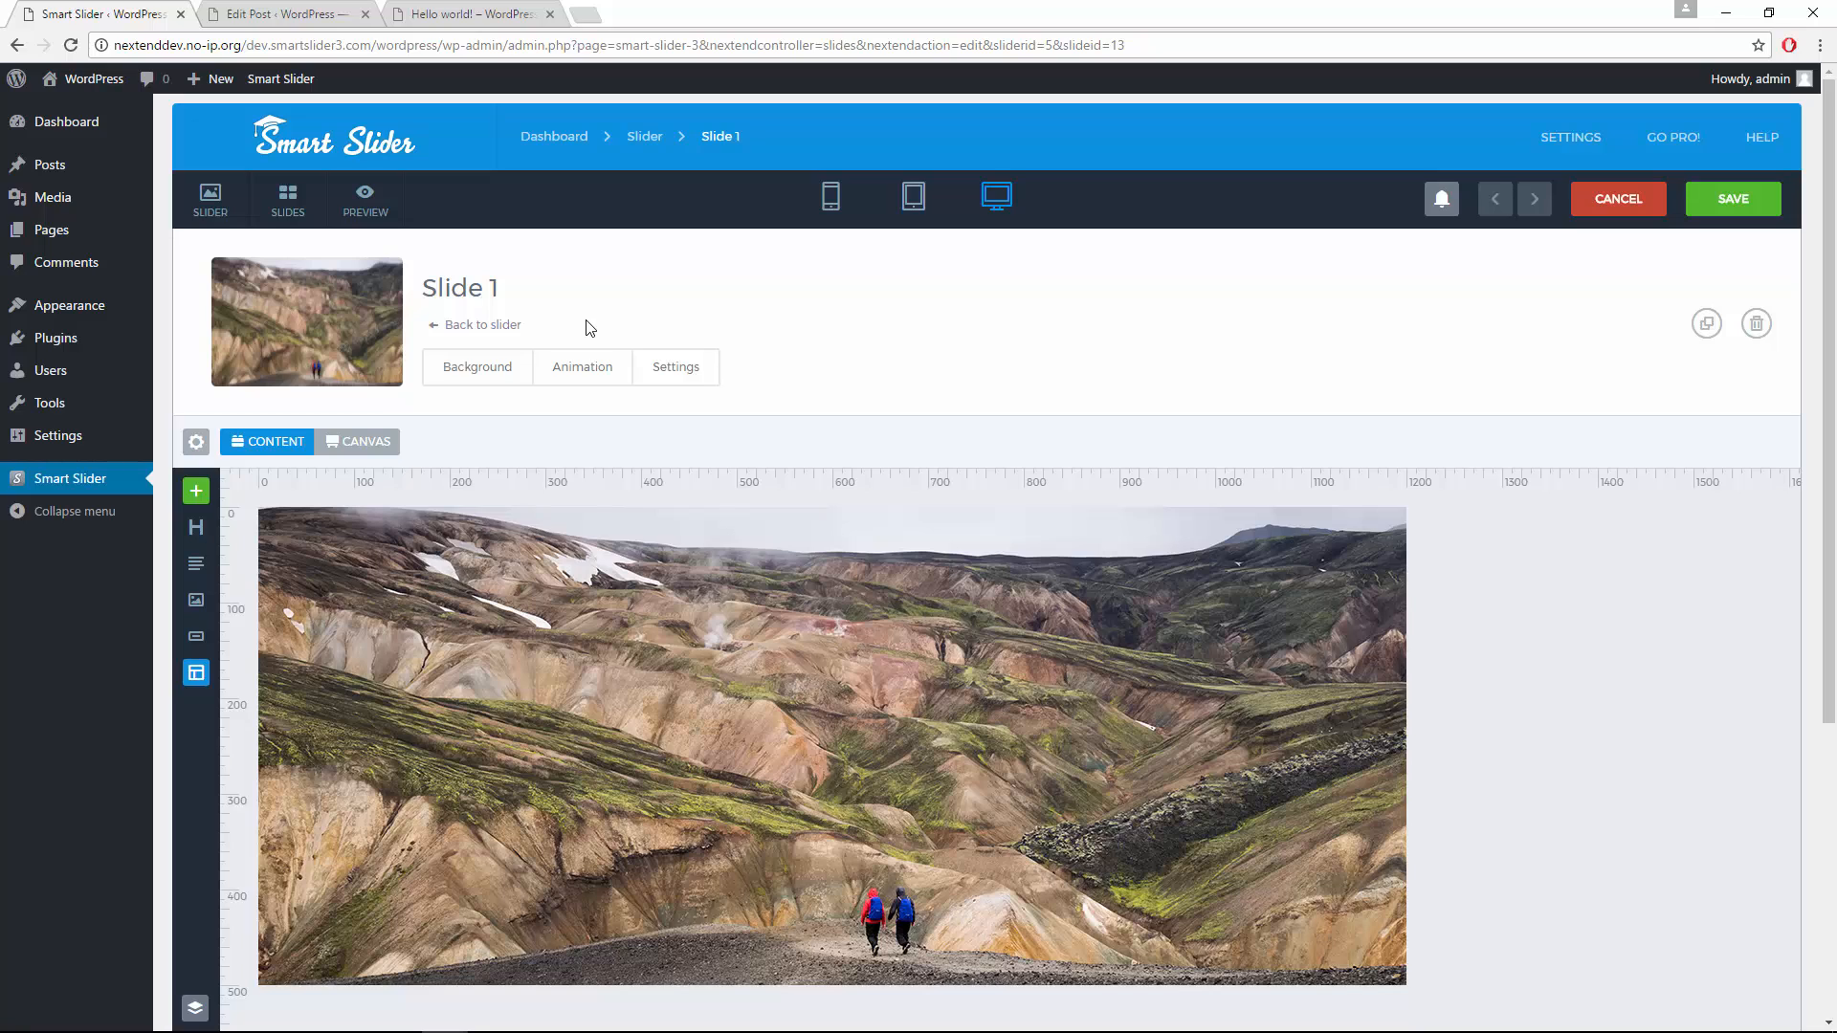
Step: Set Slide 1's background image opacity to 50% and its background color to black (000000FF)
click(512, 375)
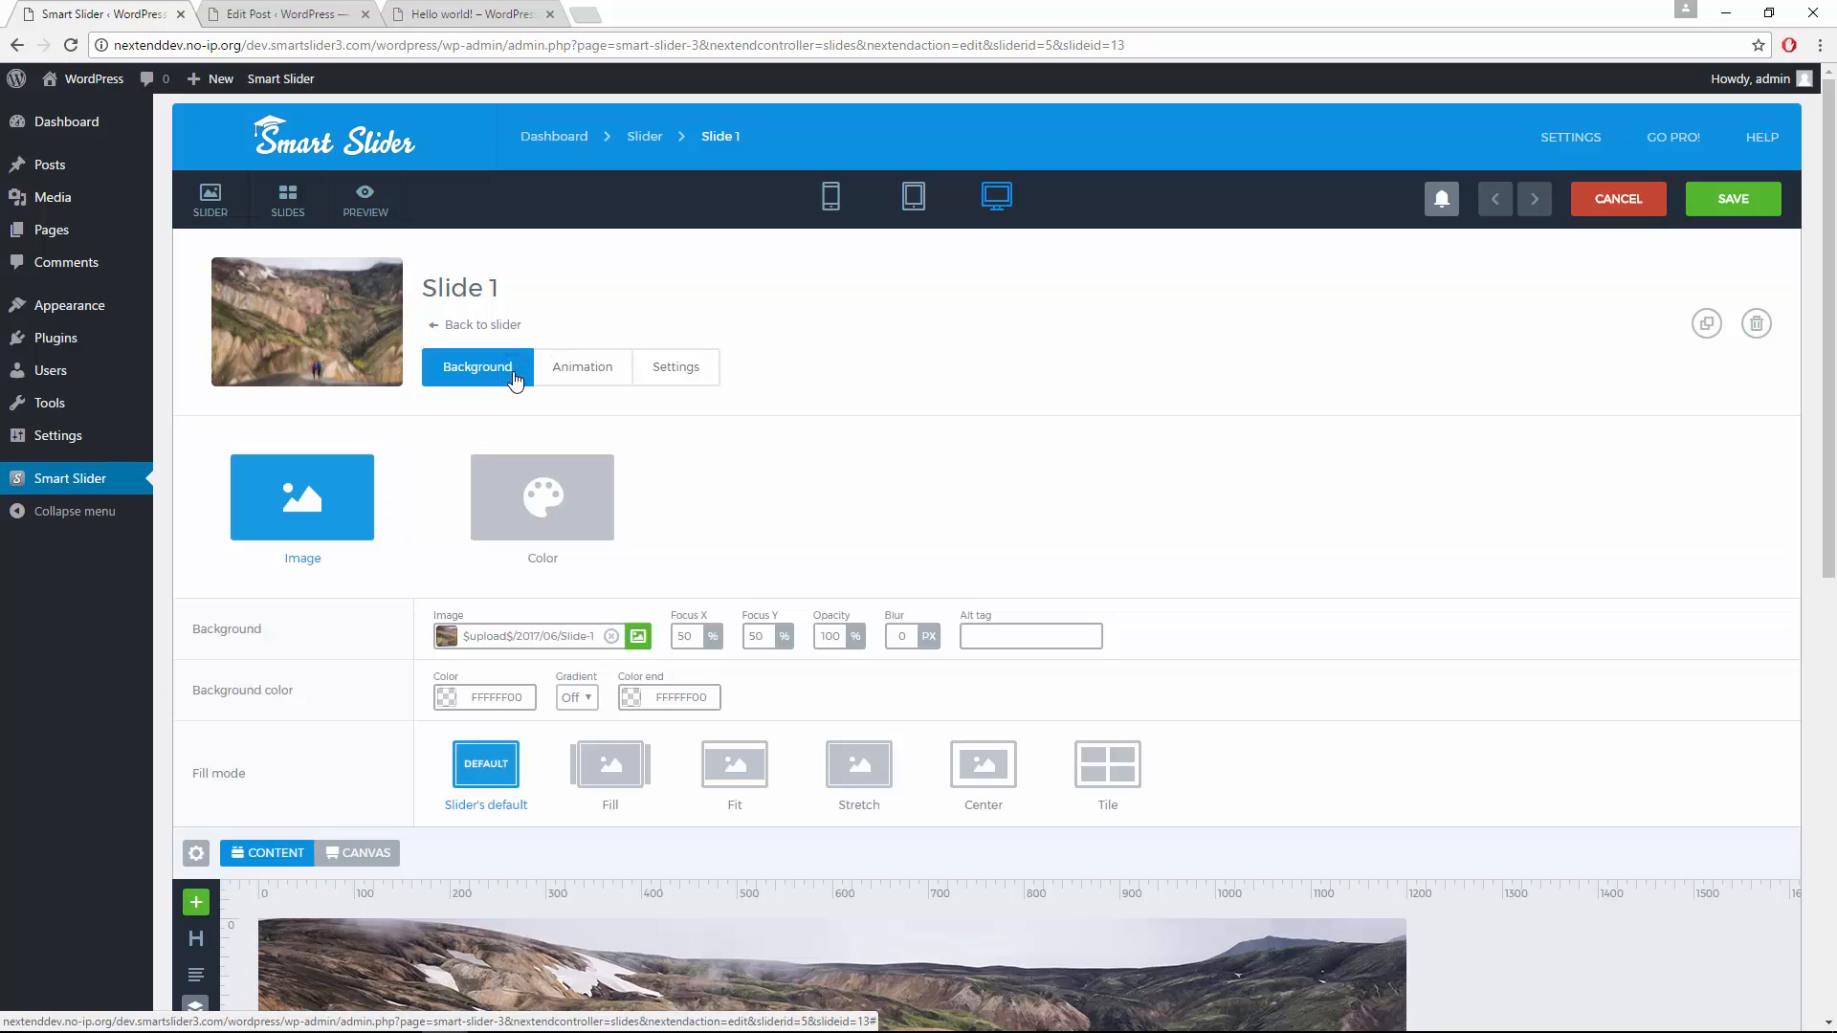
click(831, 636)
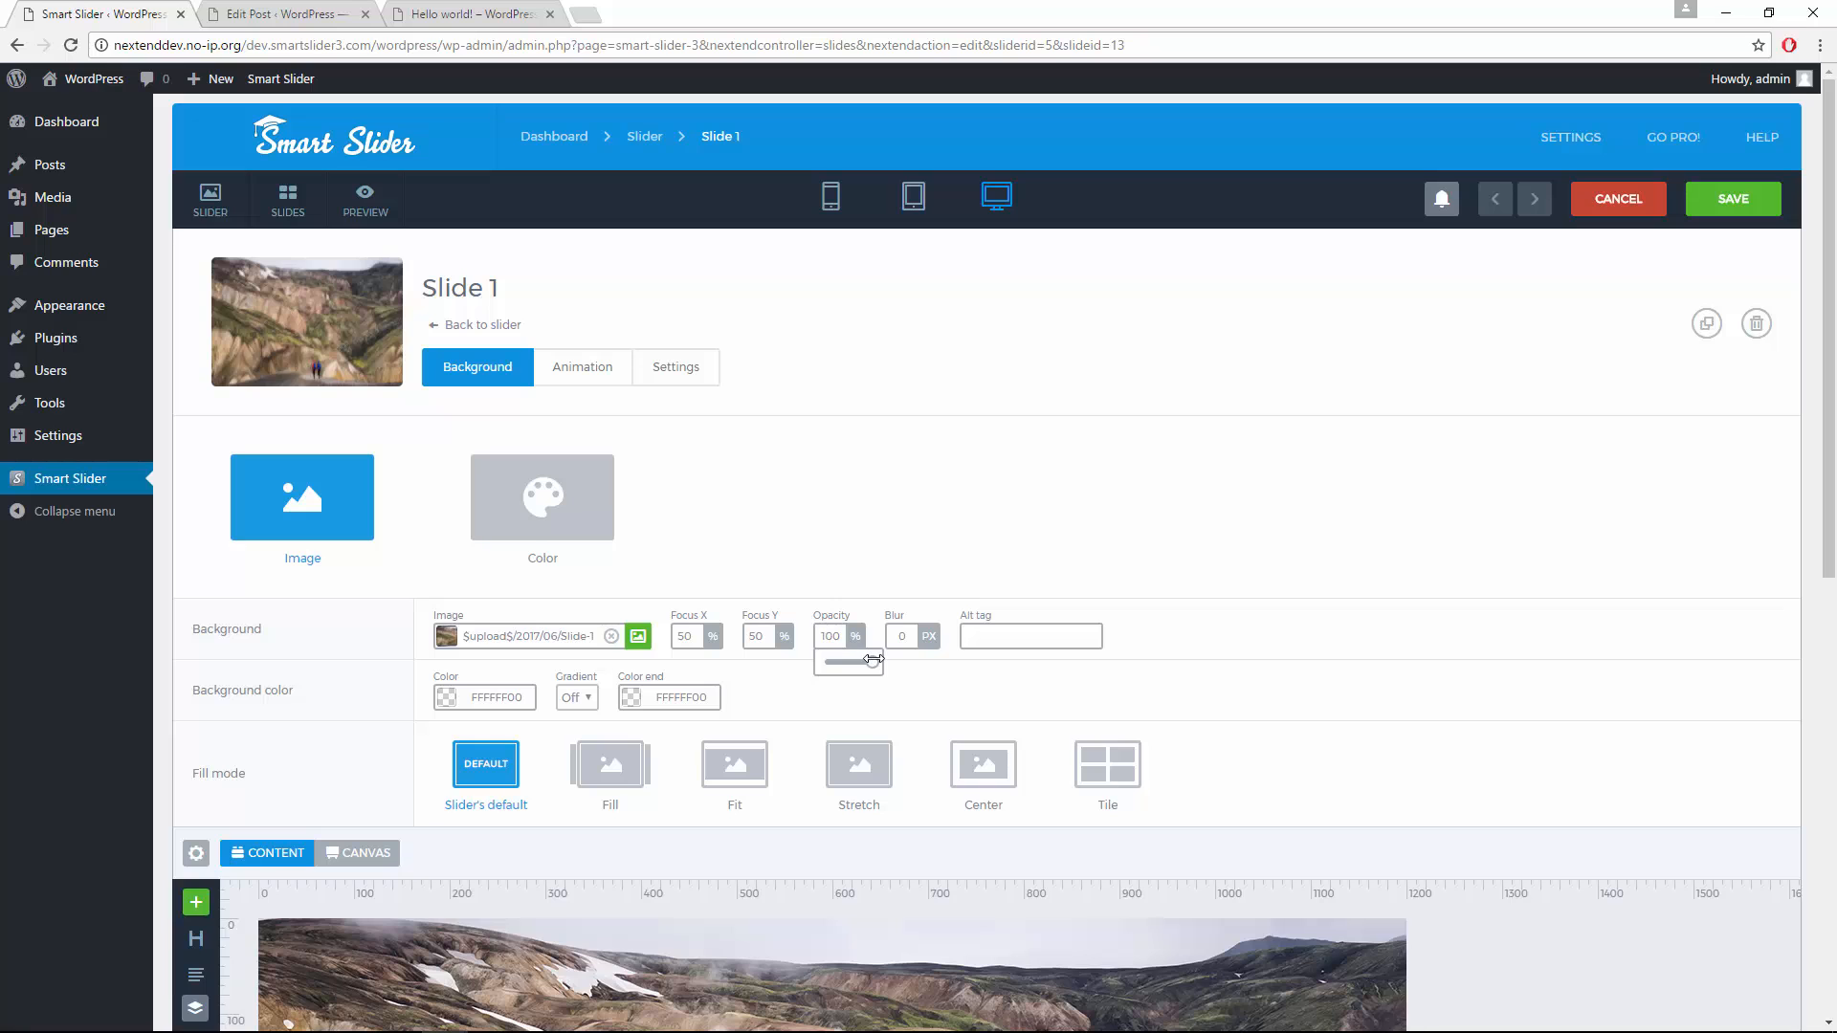
drag(873, 659, 852, 664)
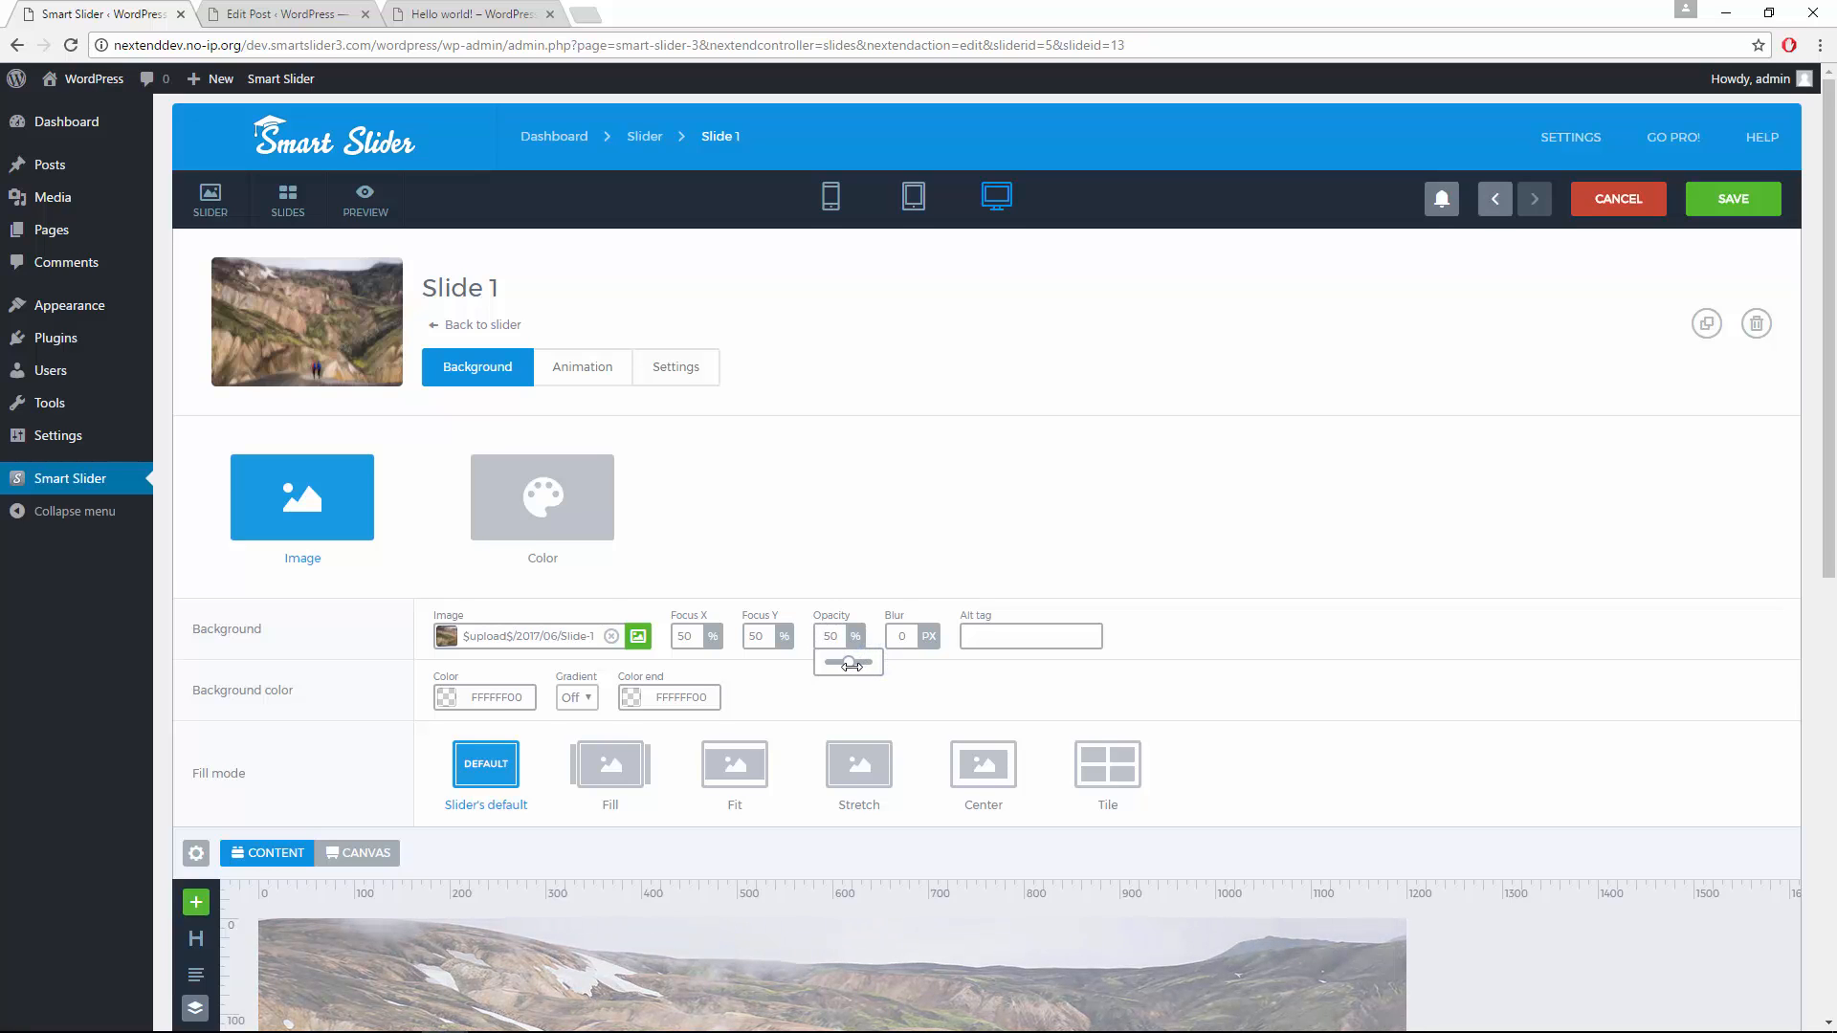
scroll(851, 665, down, 2)
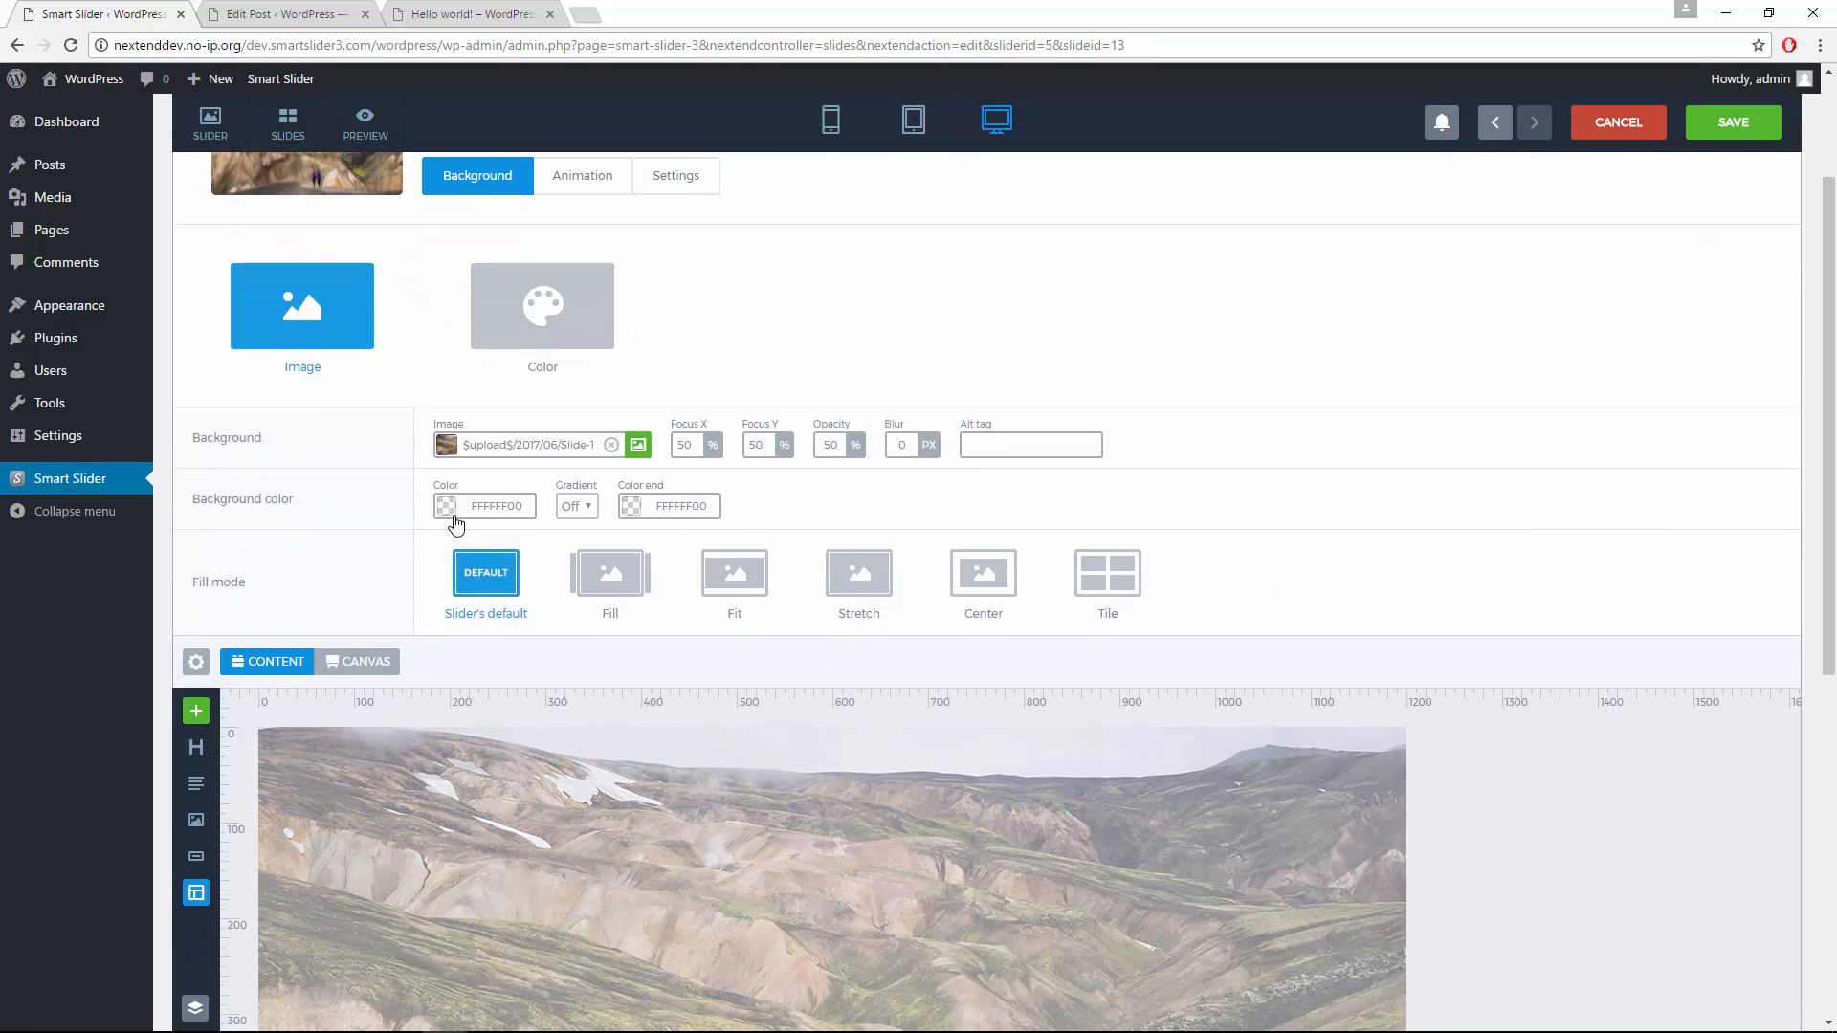
click(454, 517)
click(457, 545)
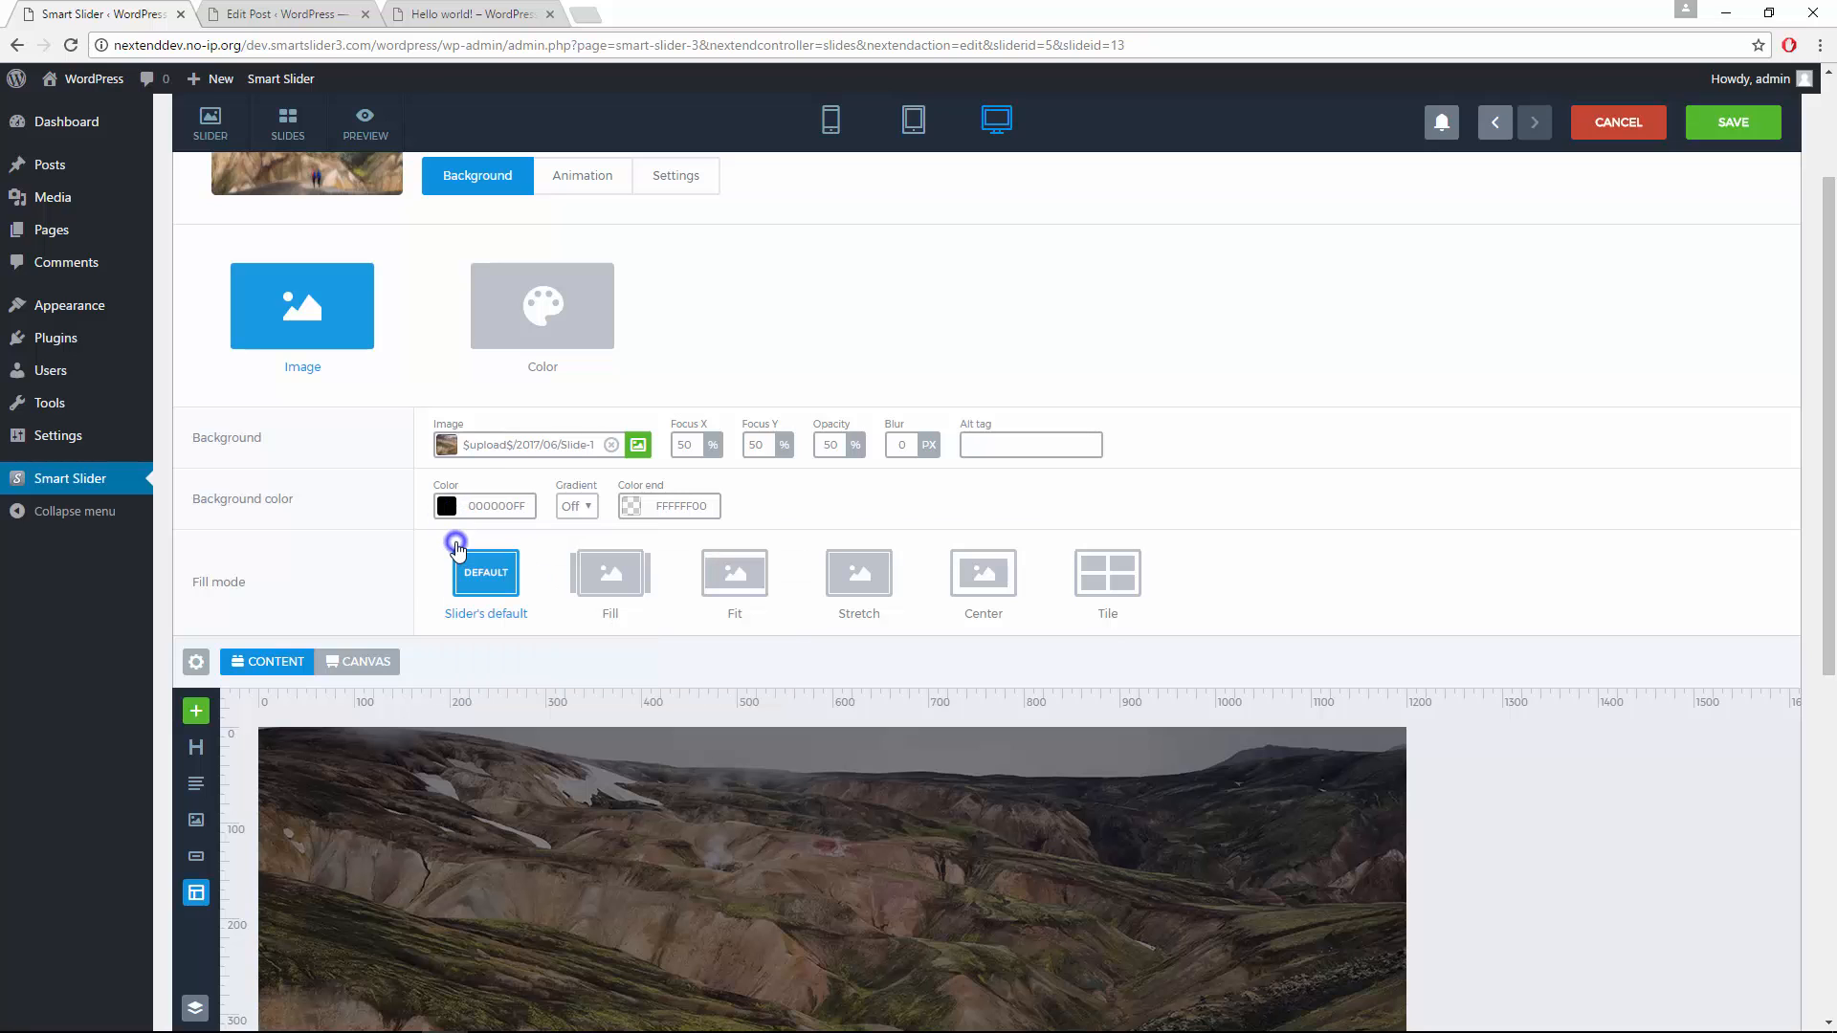
Step: Blur the slide's background image by 2 px and close the background settings
mouse_move(903, 448)
drag(898, 469, 903, 472)
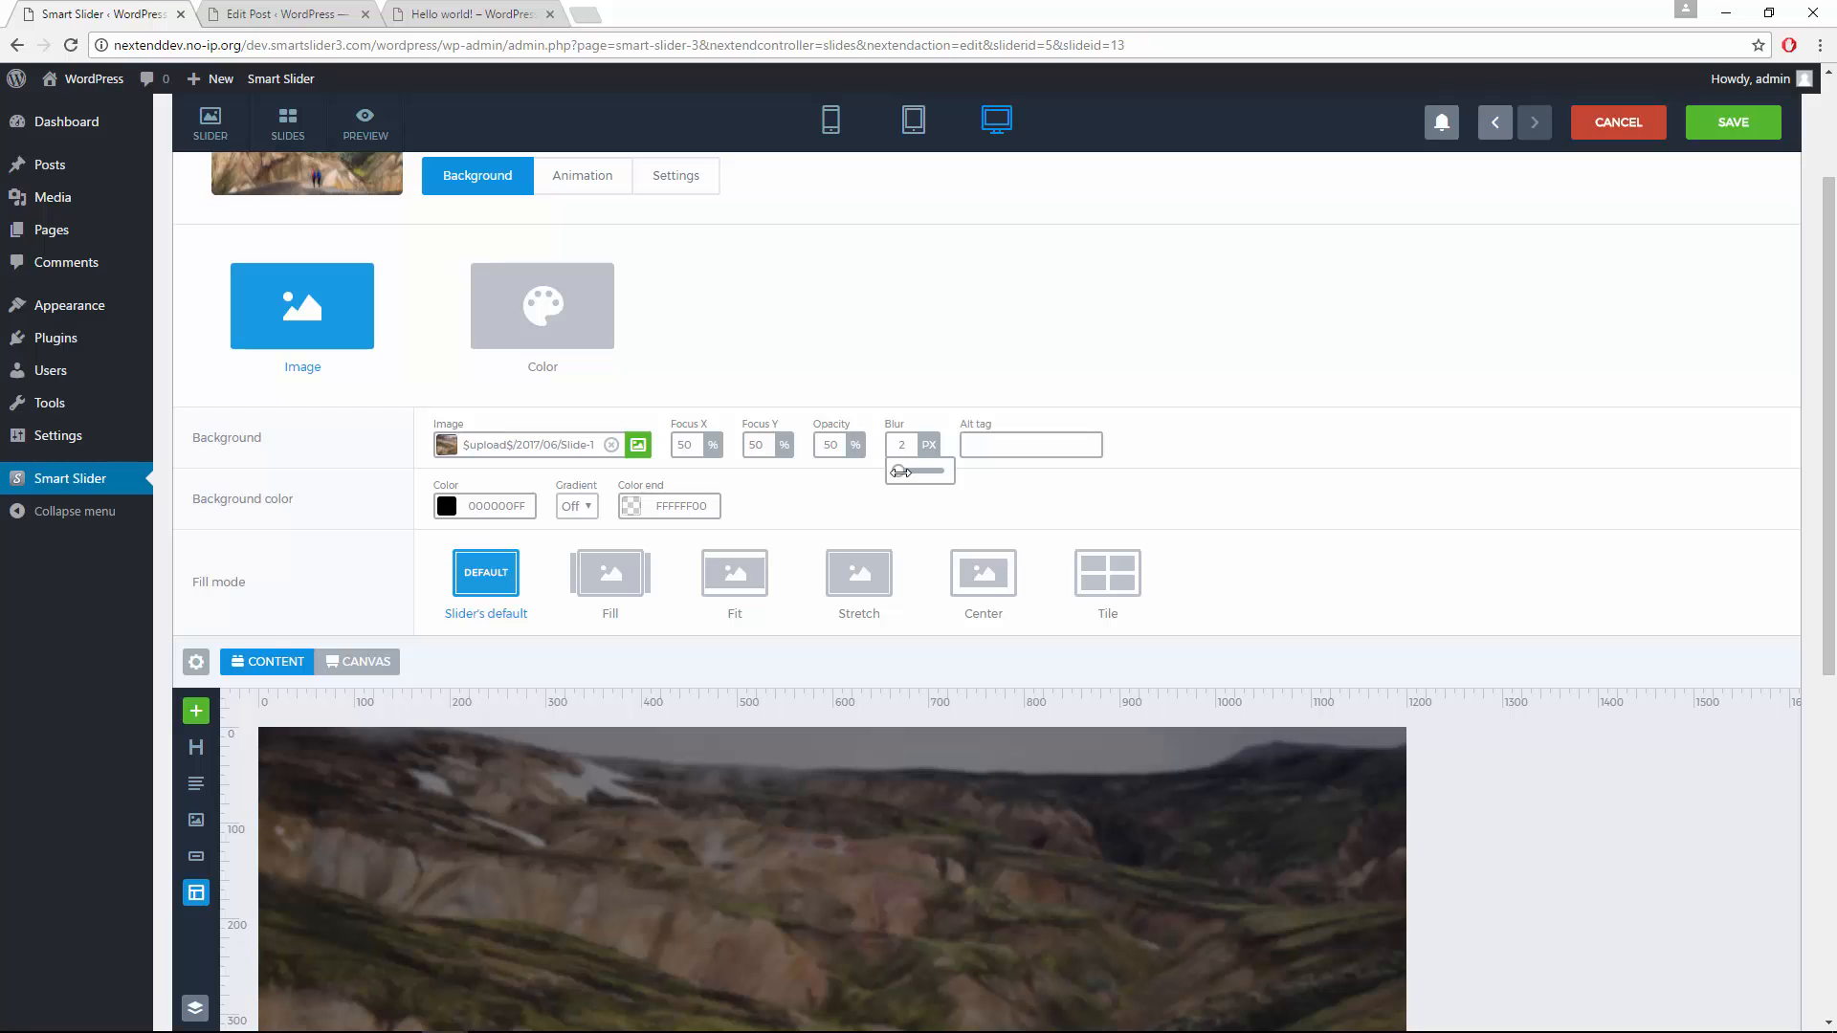
click(483, 182)
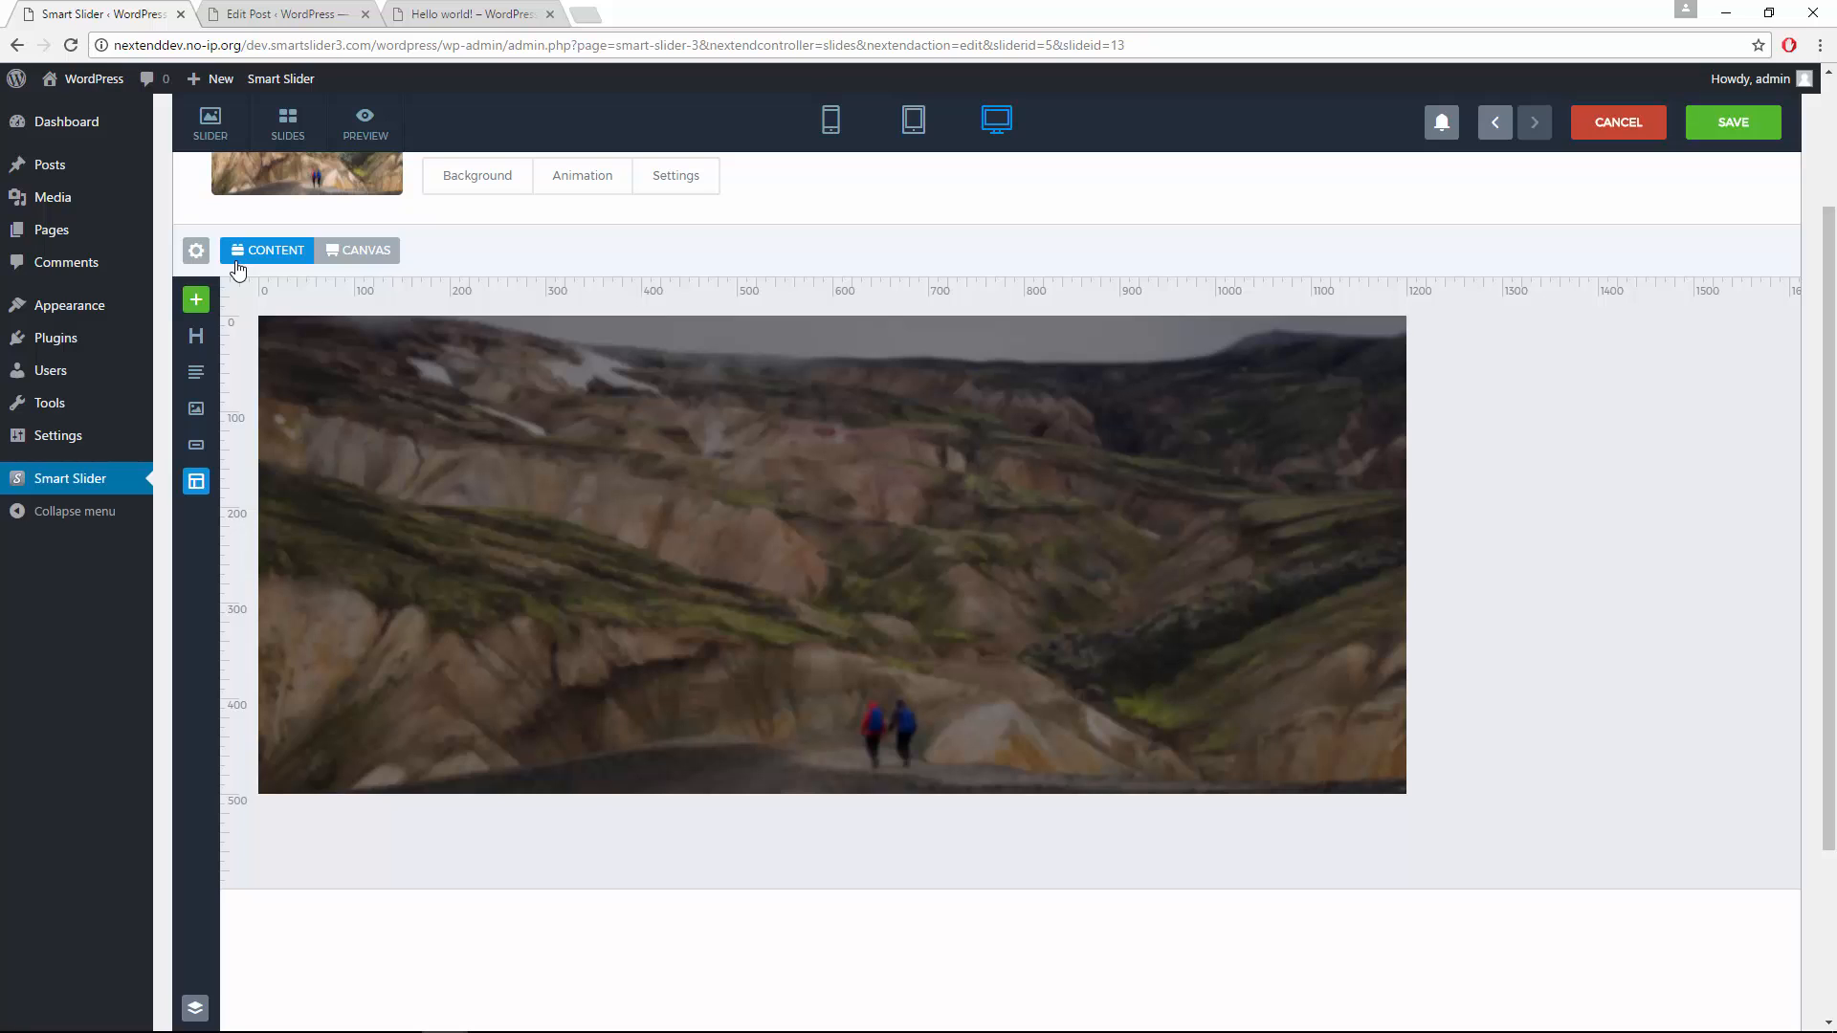
Step: Add a heading layer to the middle of the slide with the text "Next Generation Slider Plugin"
click(196, 300)
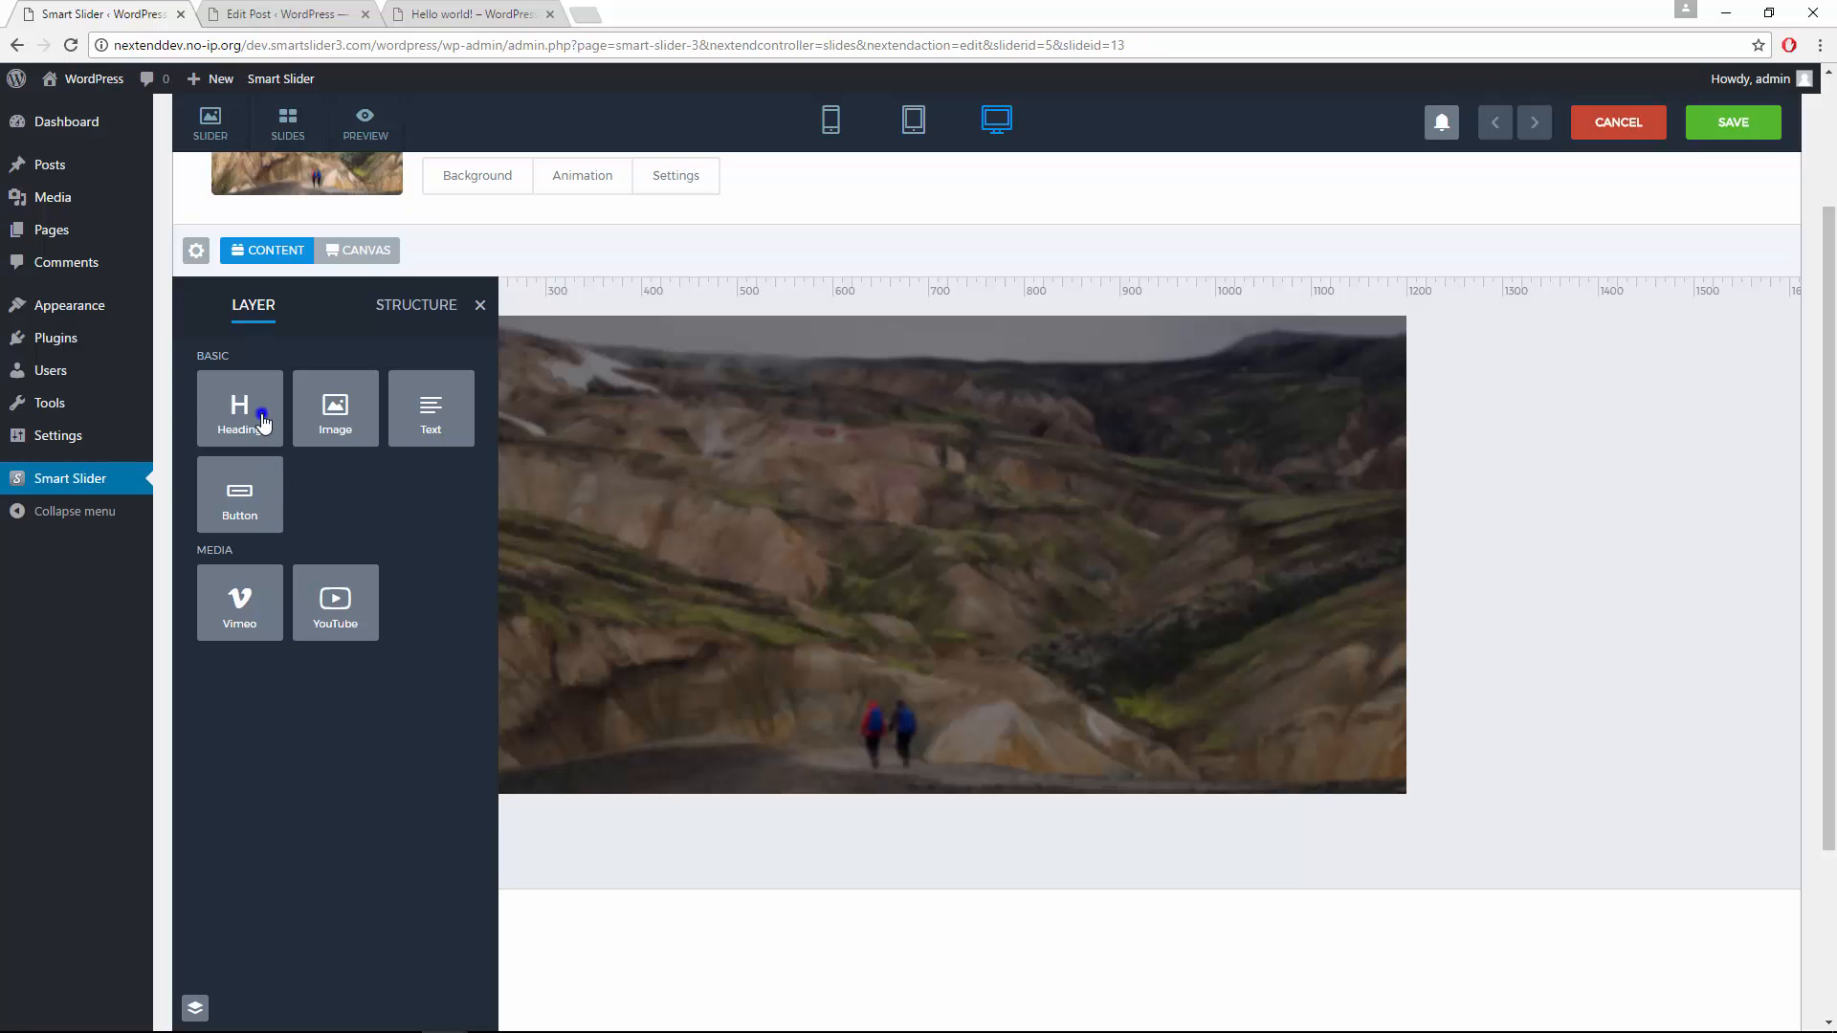
drag(258, 419, 811, 539)
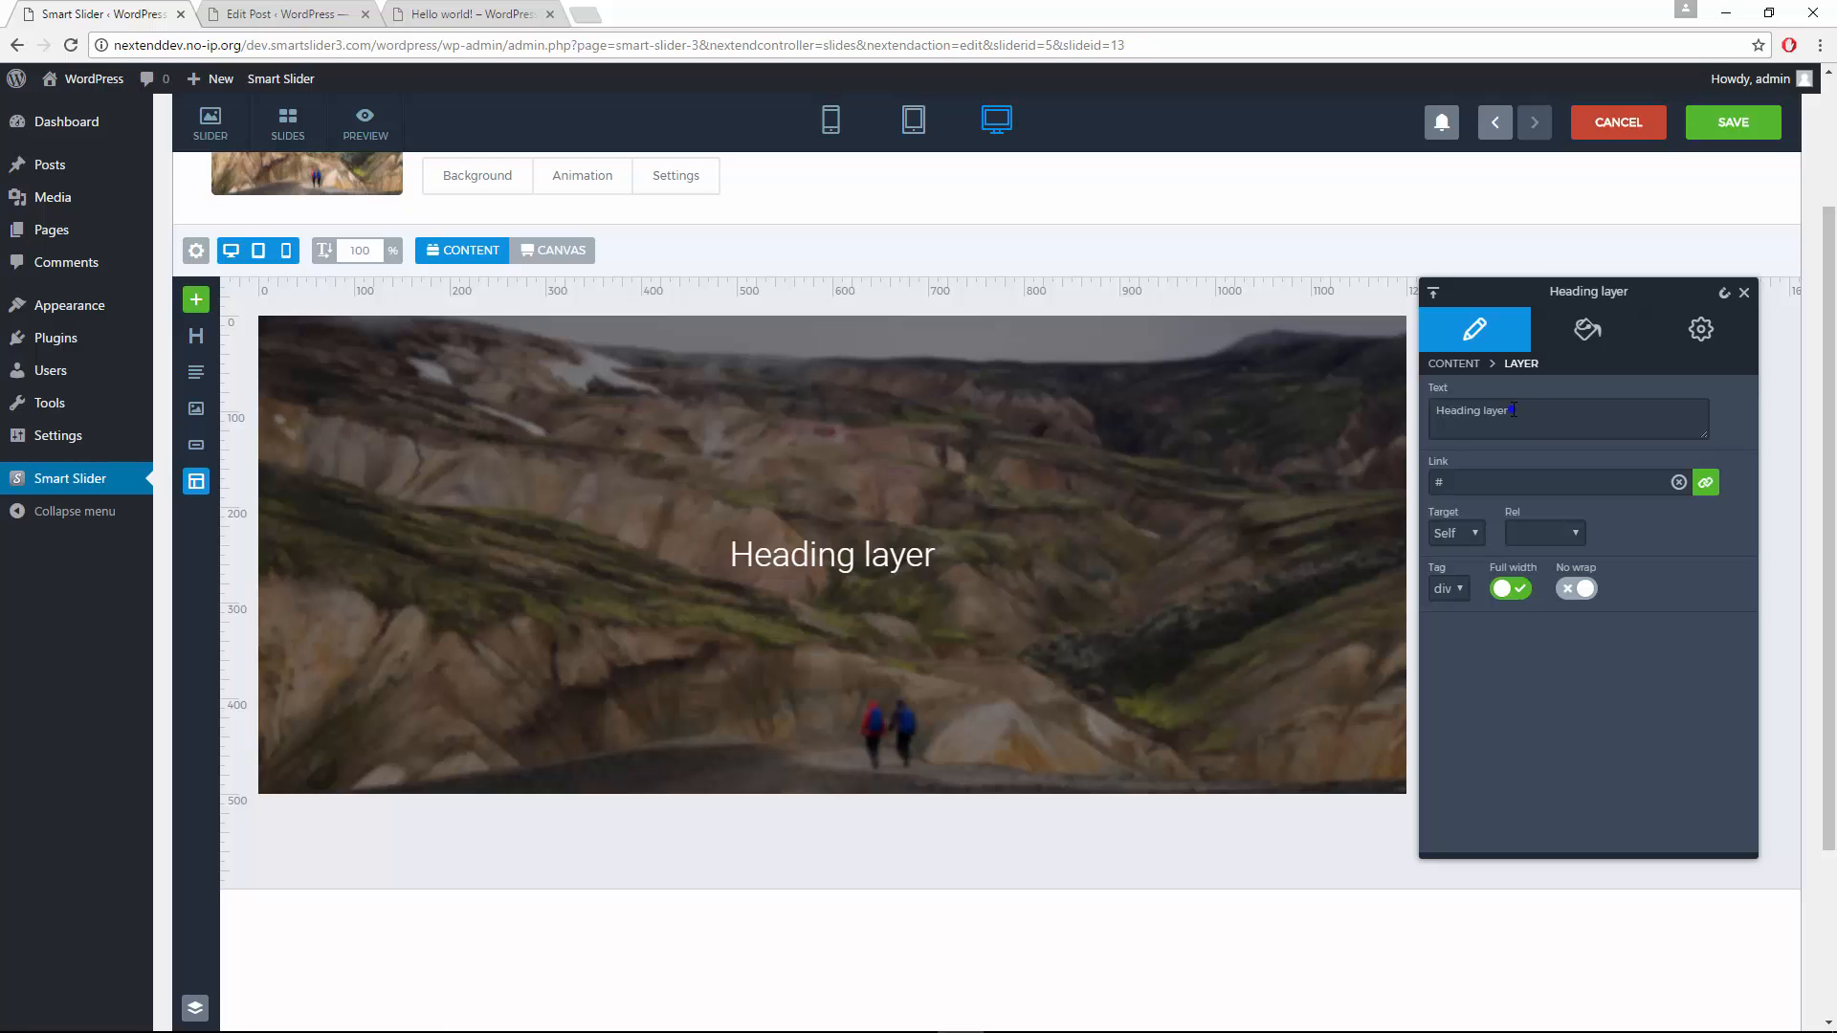
drag(1512, 409, 1420, 436)
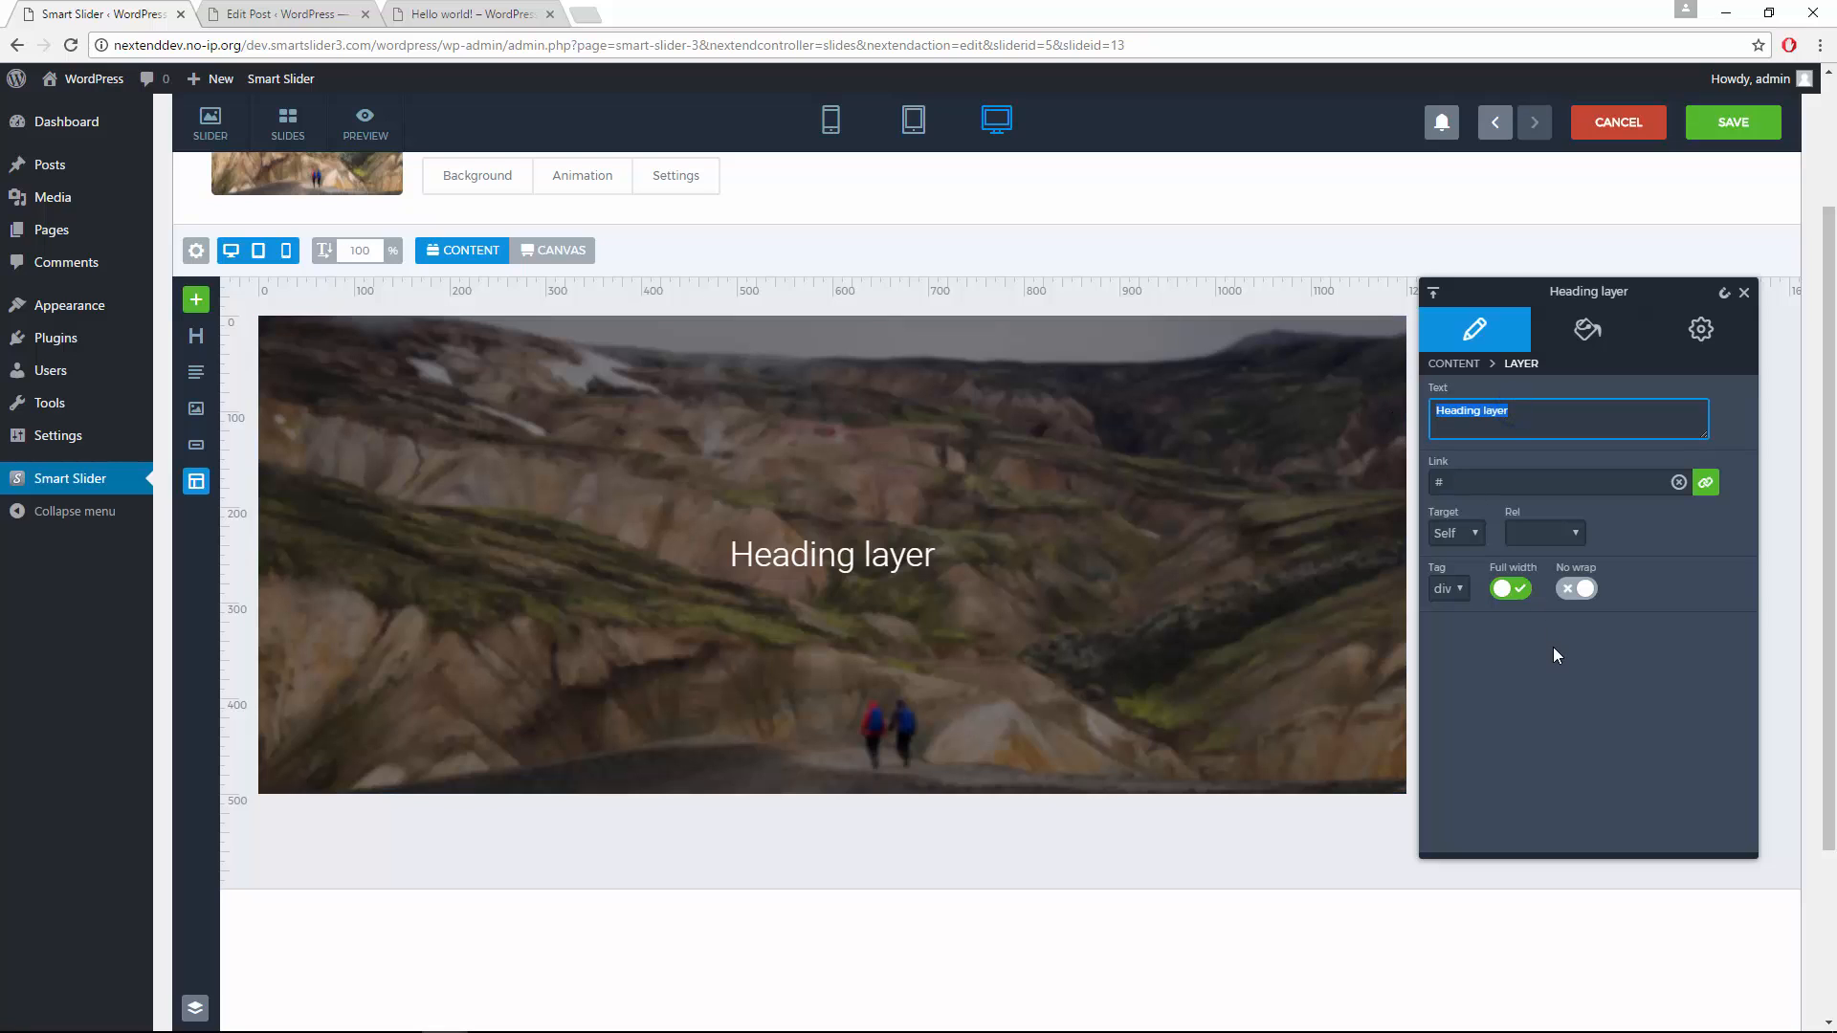
text(Next Genera)
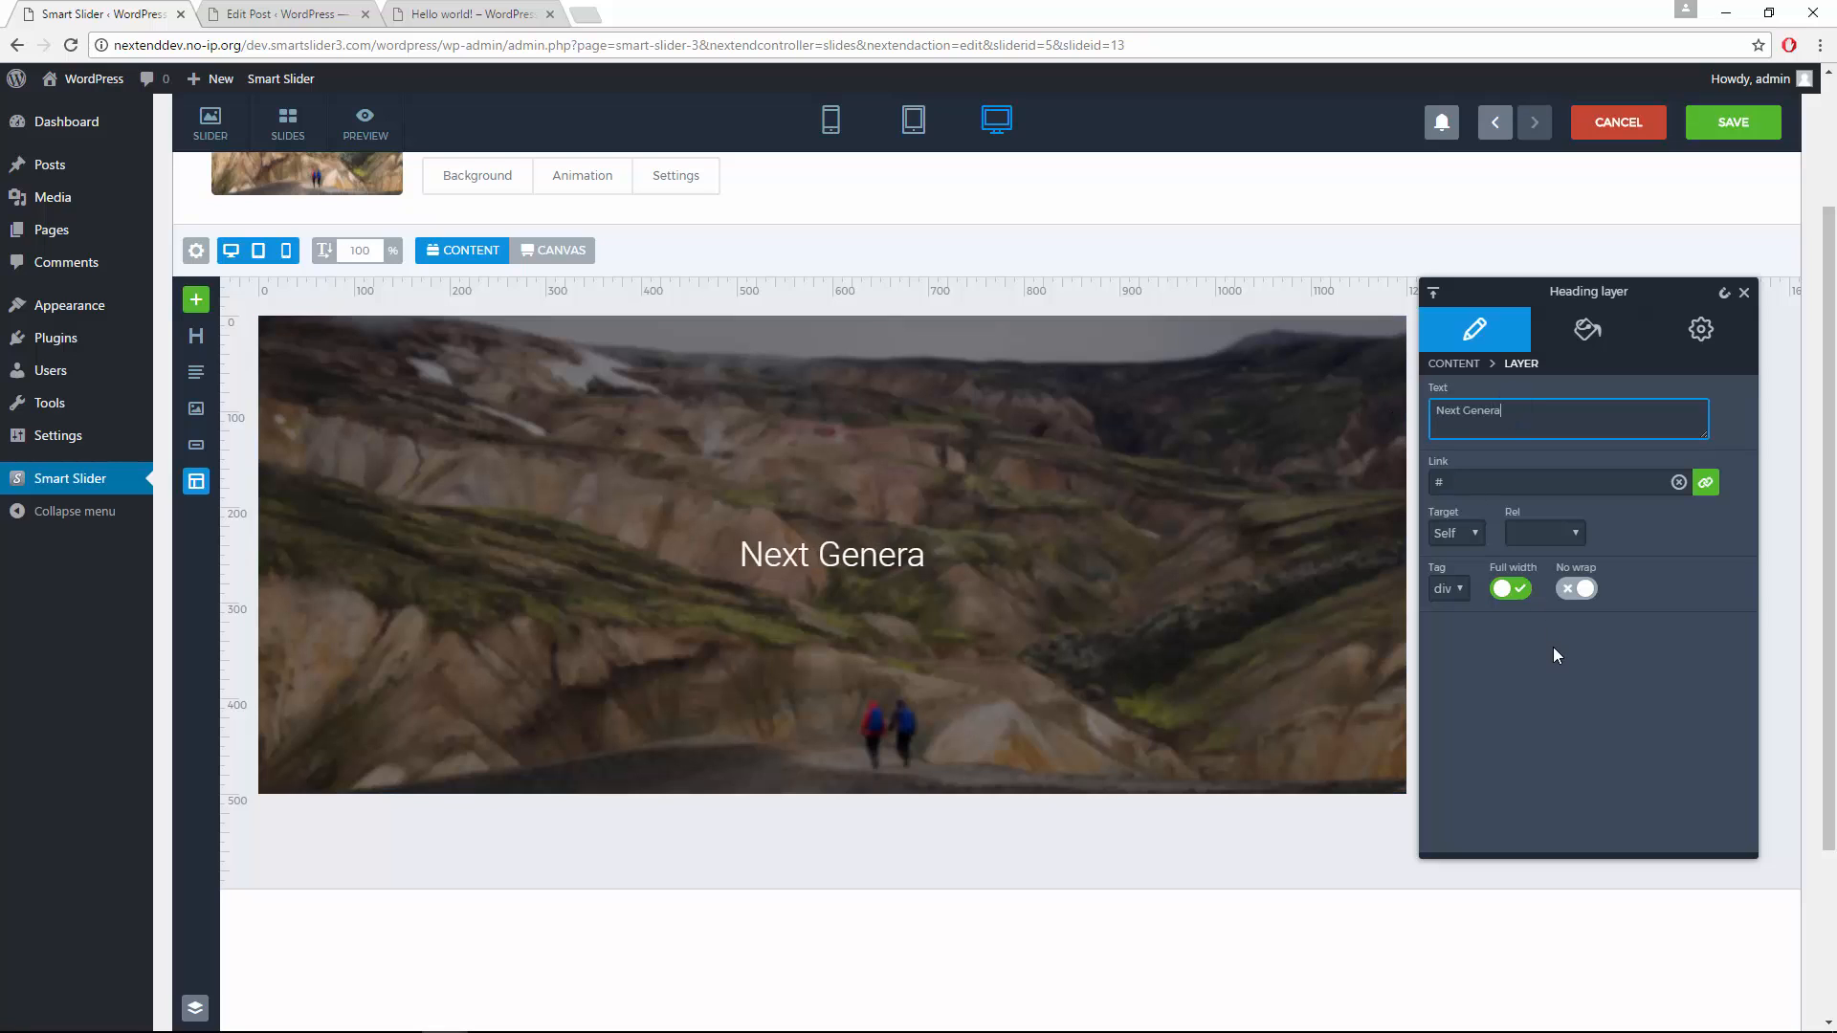
text(tion Slider Plug)
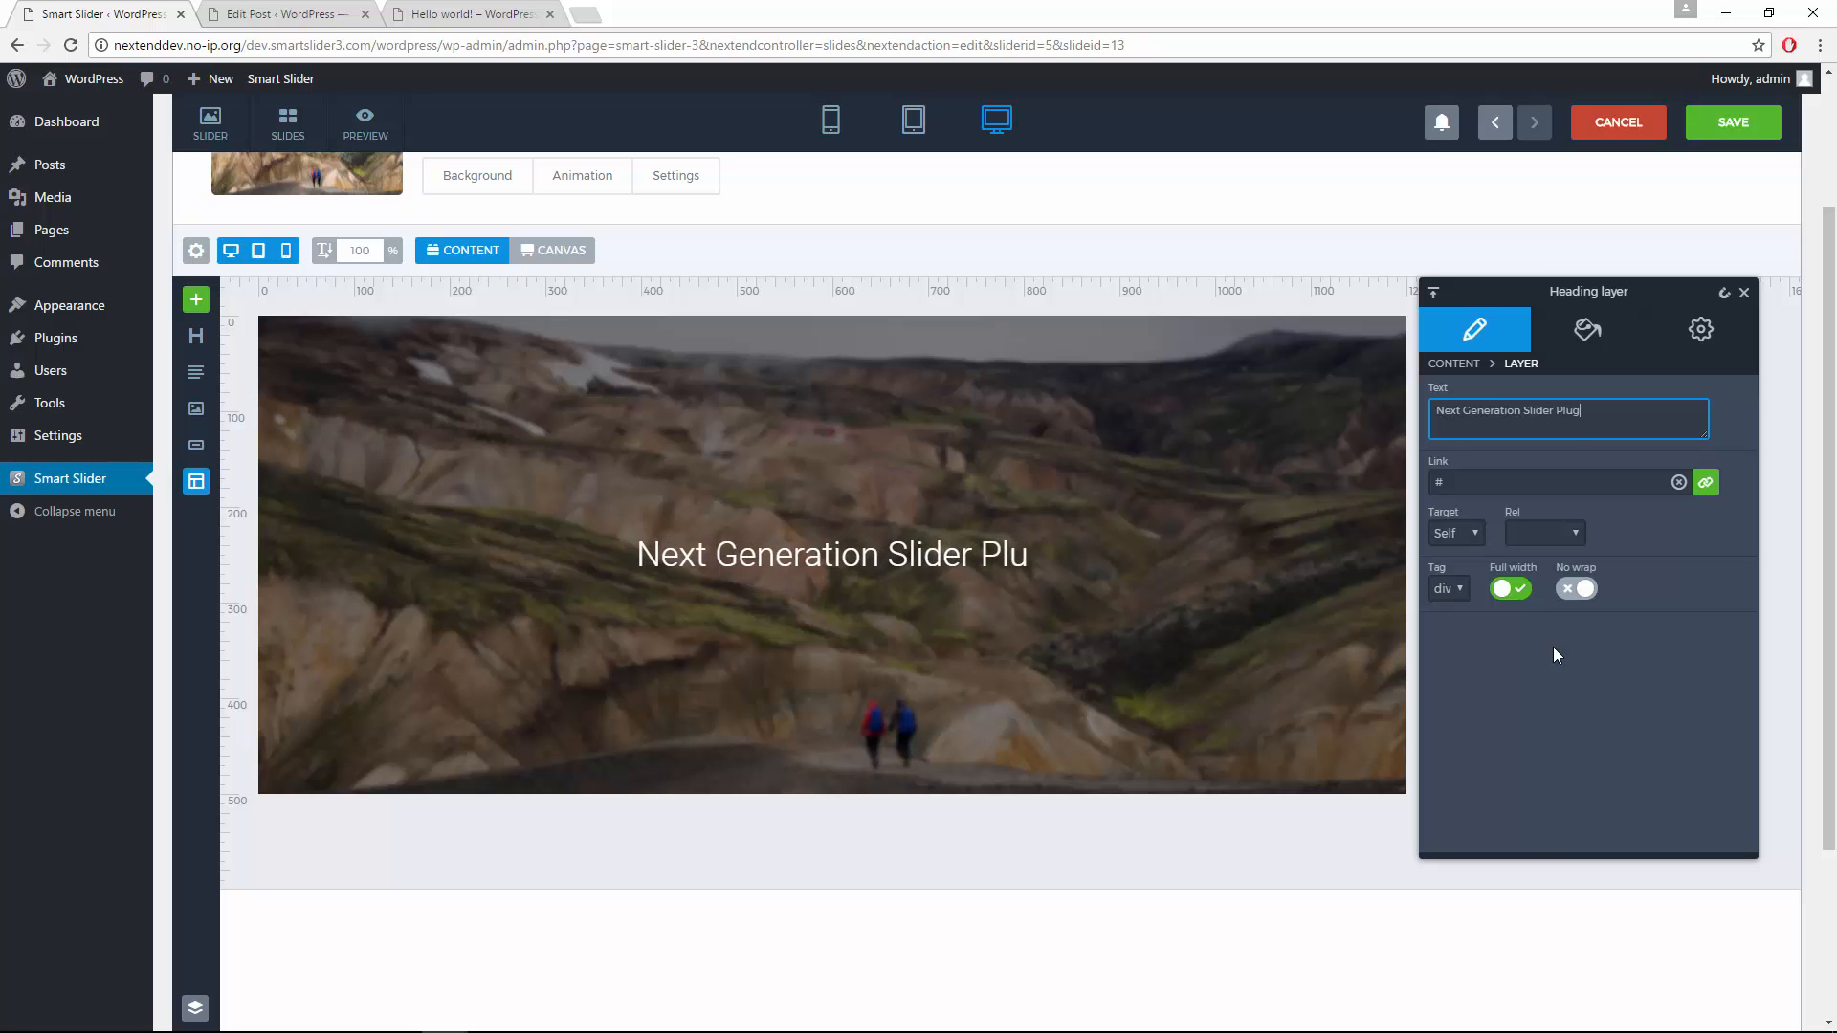
text(in)
click(1553, 647)
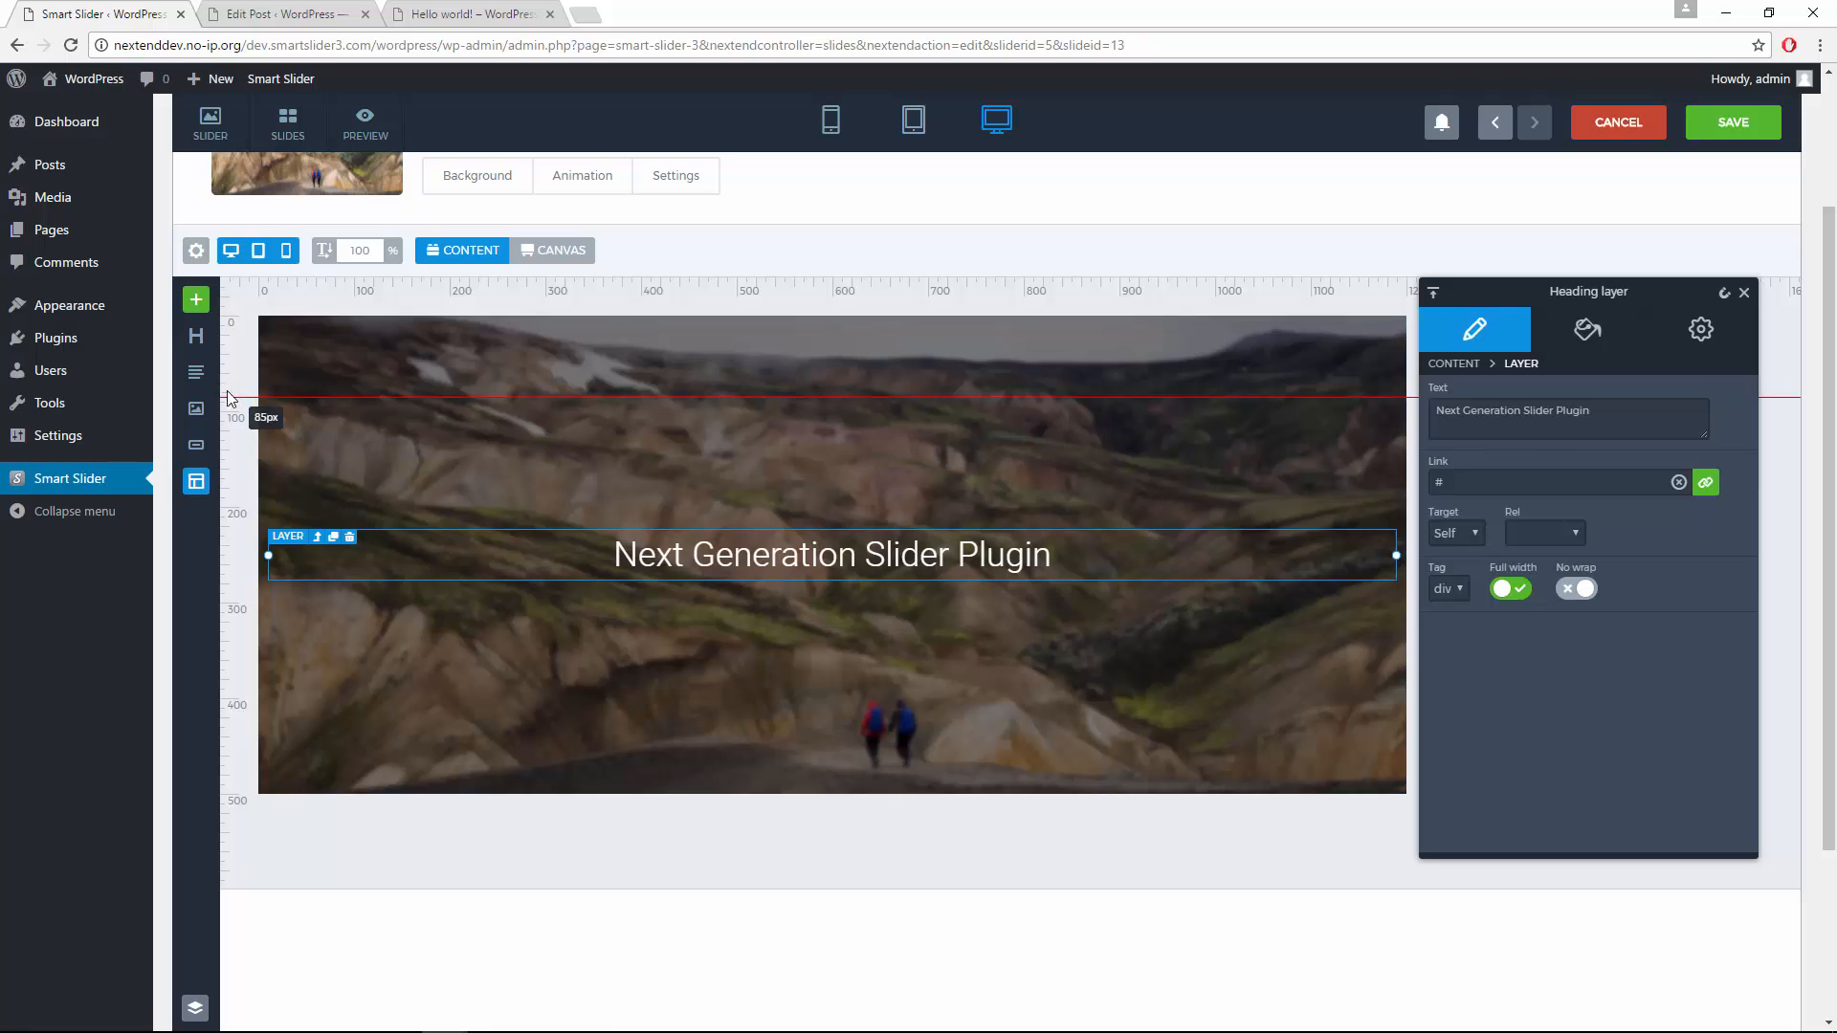
Step: Add text below the heading: "Build complex, professional slides in minutes without touching a single line of code. Experience flexibility & variability that allows you to create beautiful slides."
drag(196, 372, 789, 626)
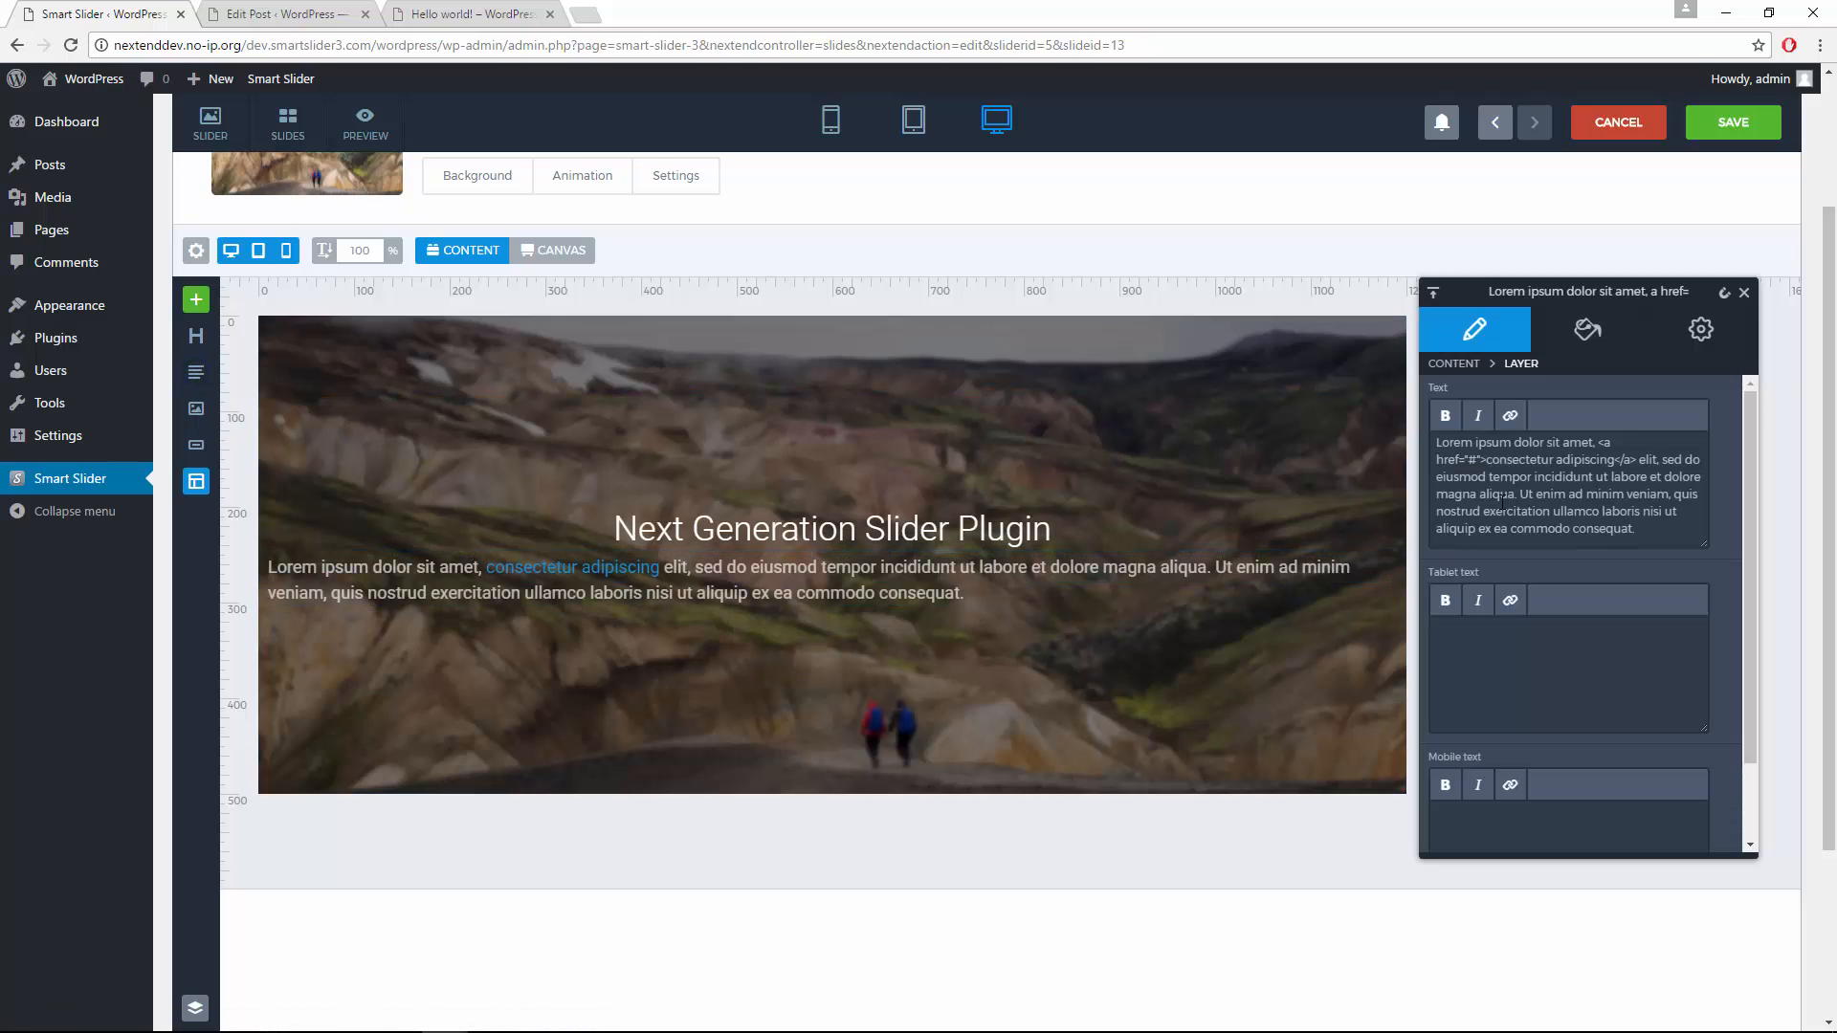
click(1543, 476)
key(ctrl+a)
text(Build complex, professional slides in minutes without touching a single line of code. Experience flexibility & variability  that allows you to create beautiful slides.)
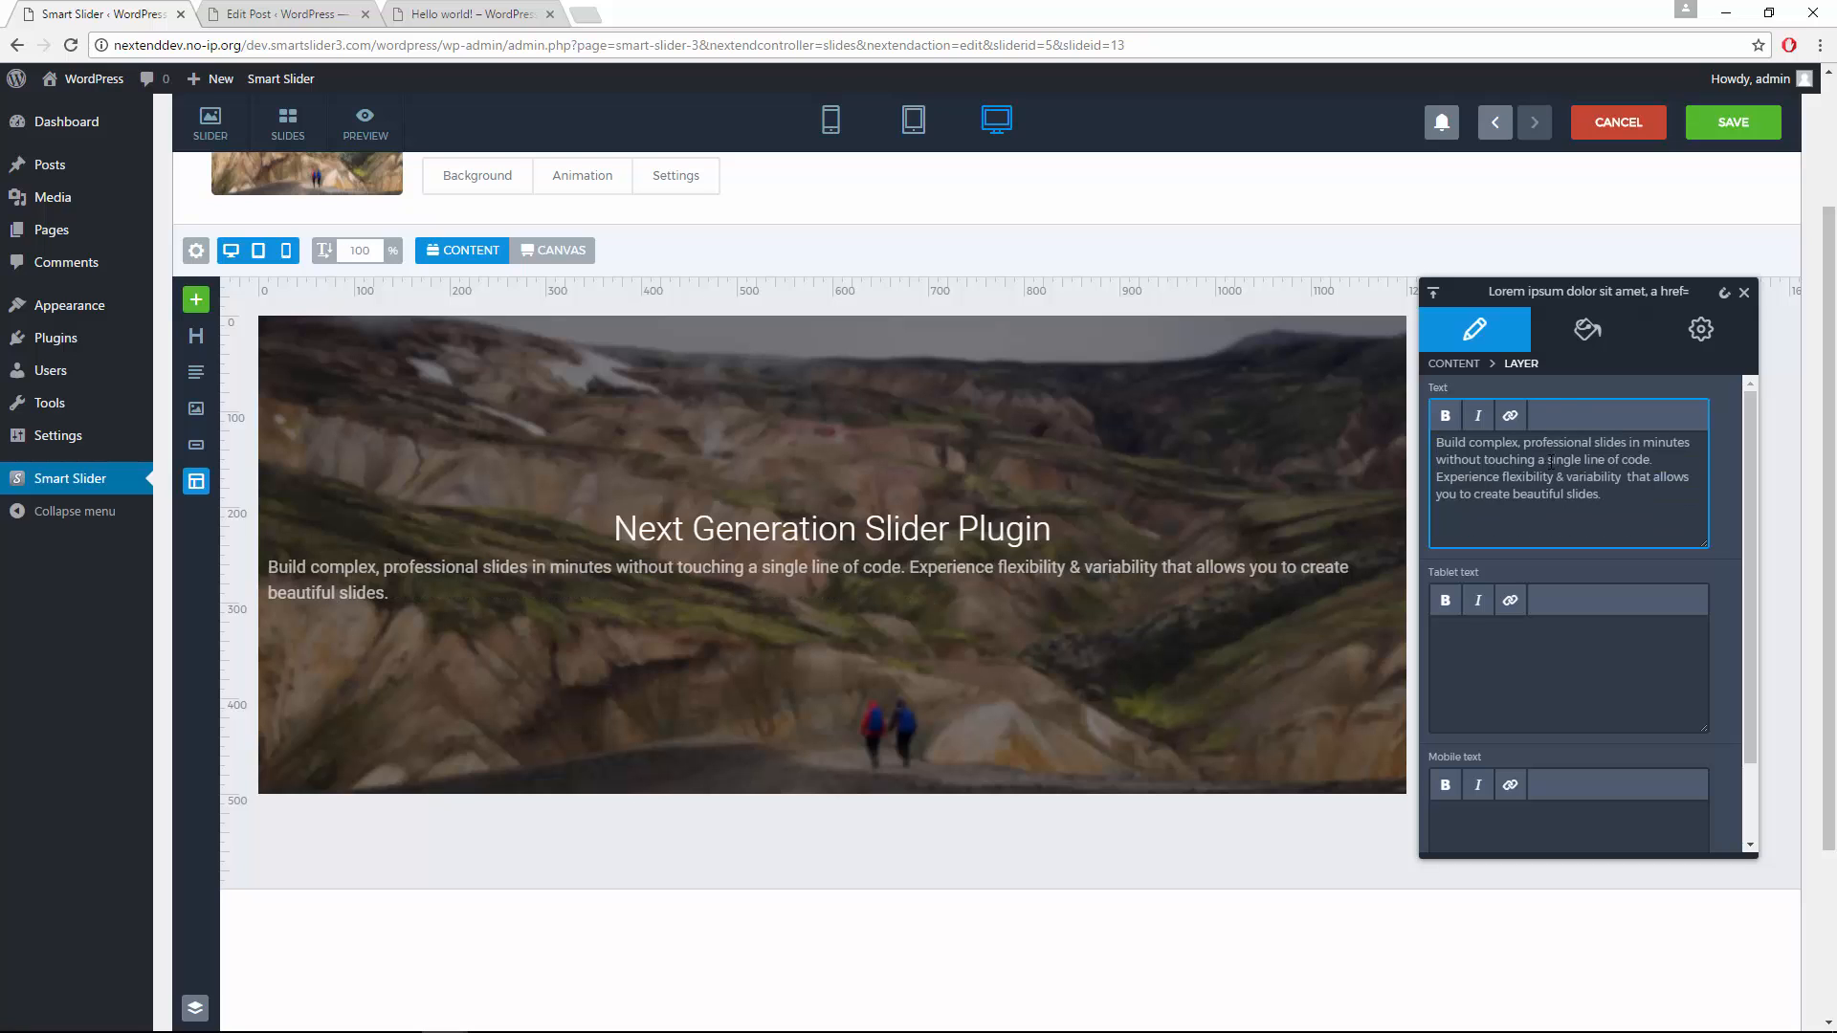
click(1560, 389)
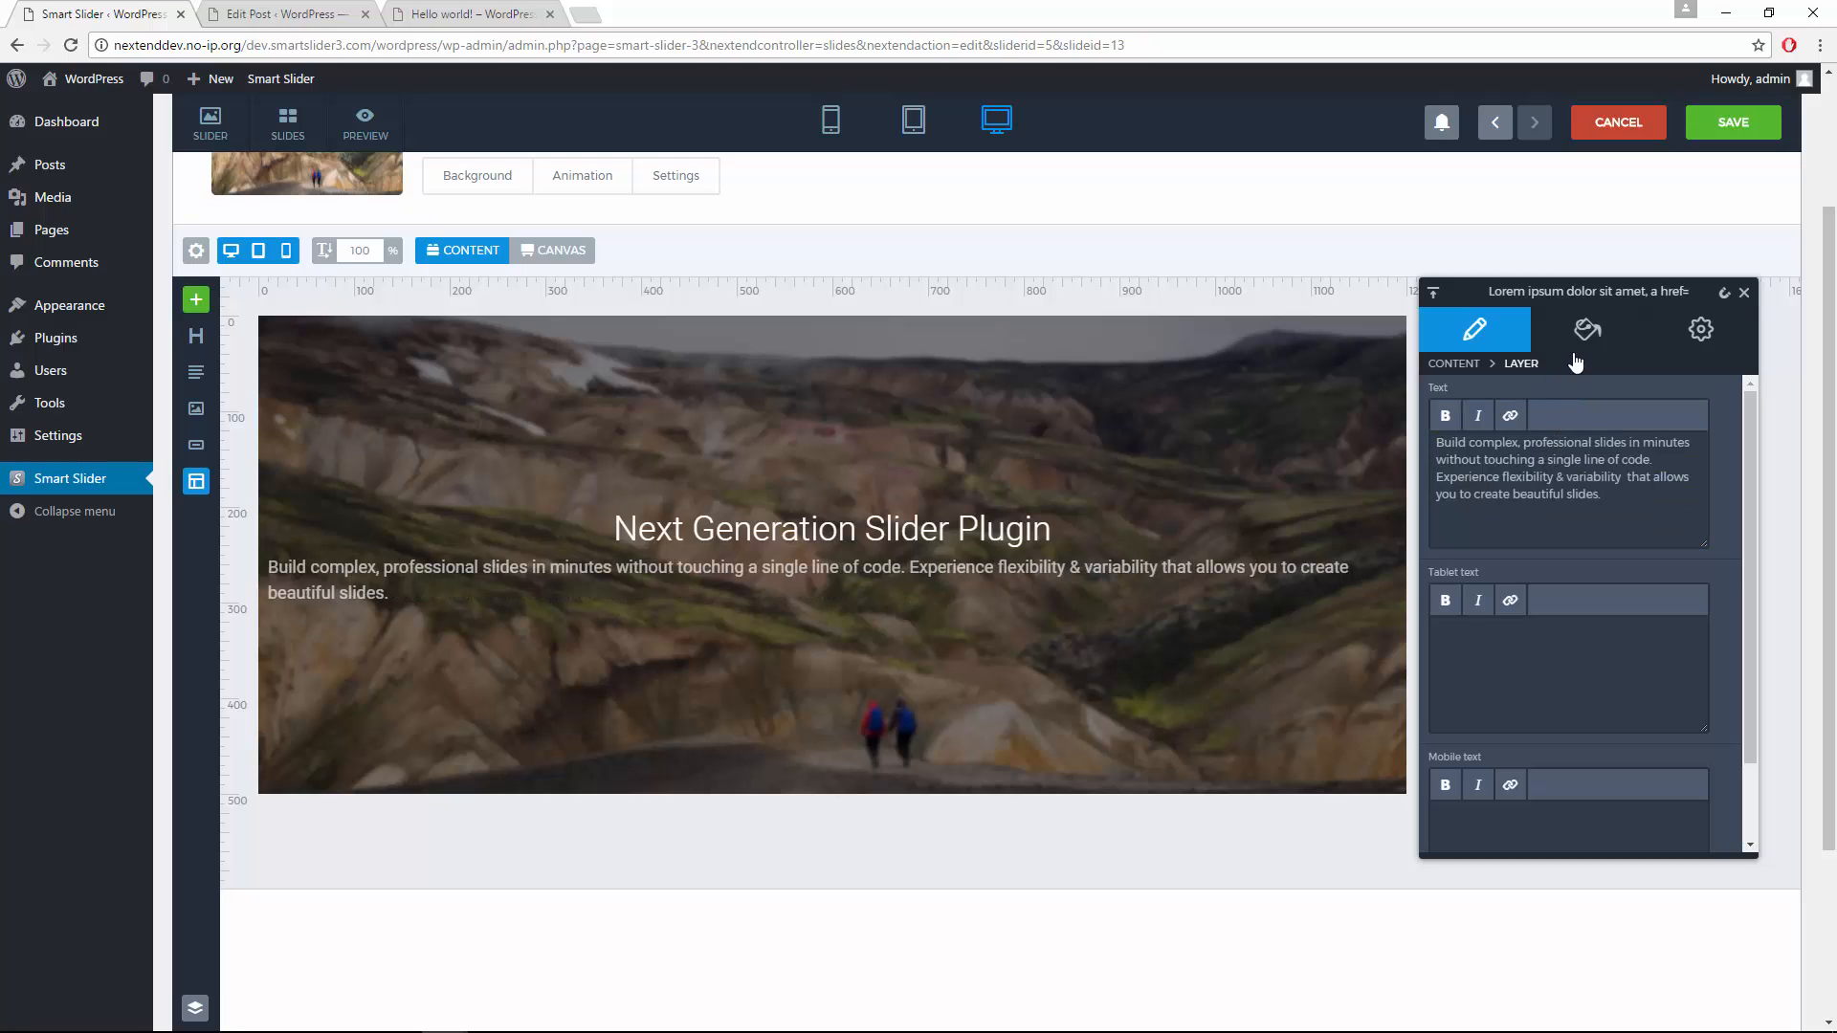
Step: Center-align the text in the description layer below the heading
click(1581, 351)
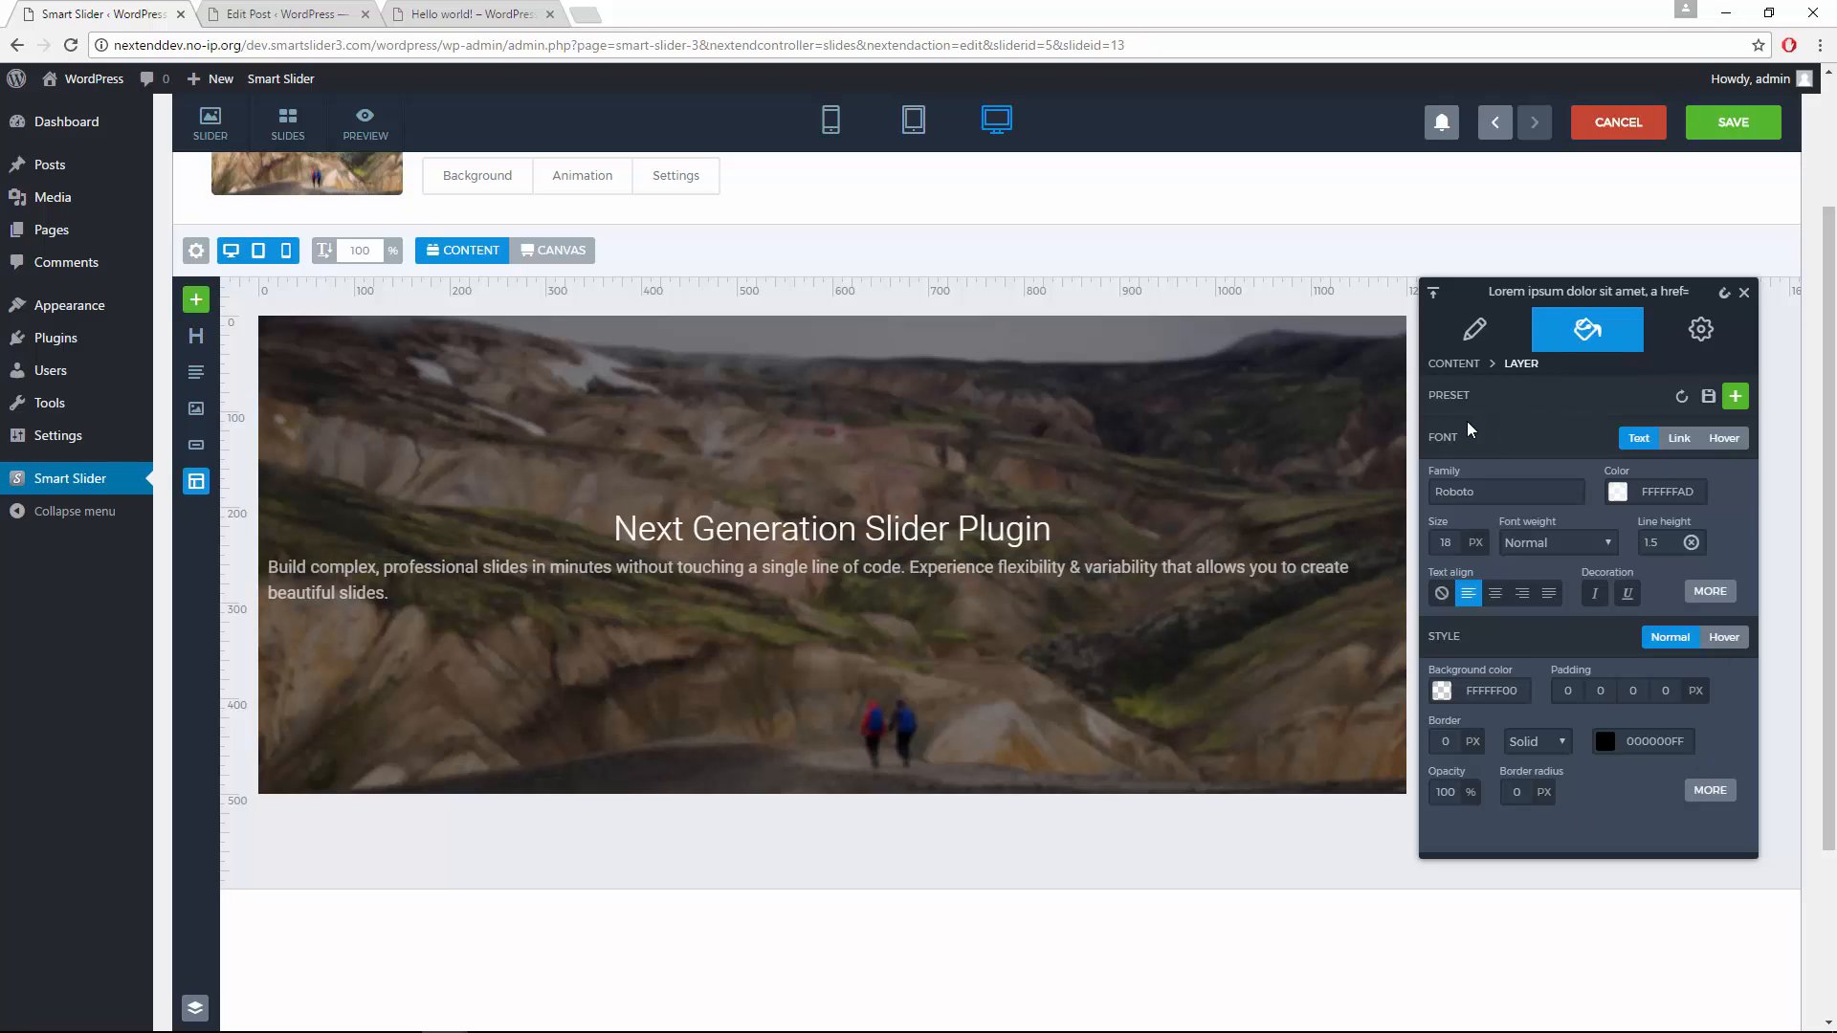
click(1495, 595)
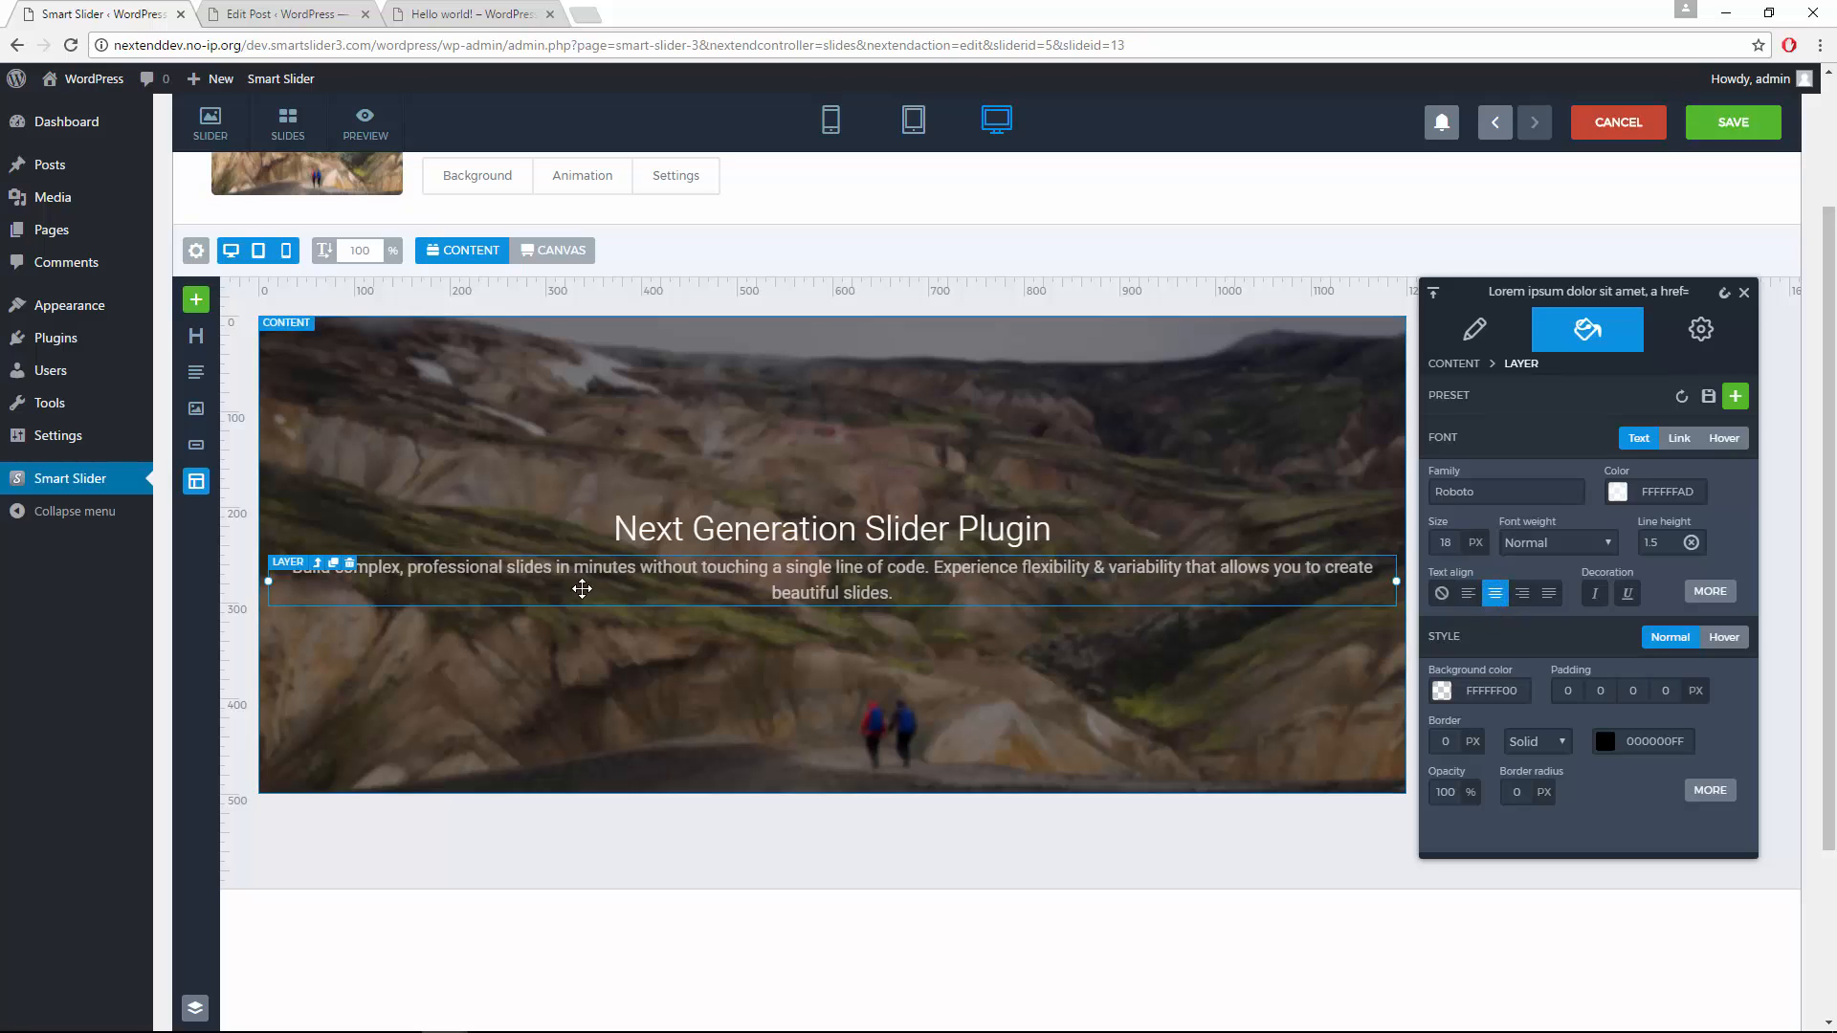
drag(197, 454, 756, 651)
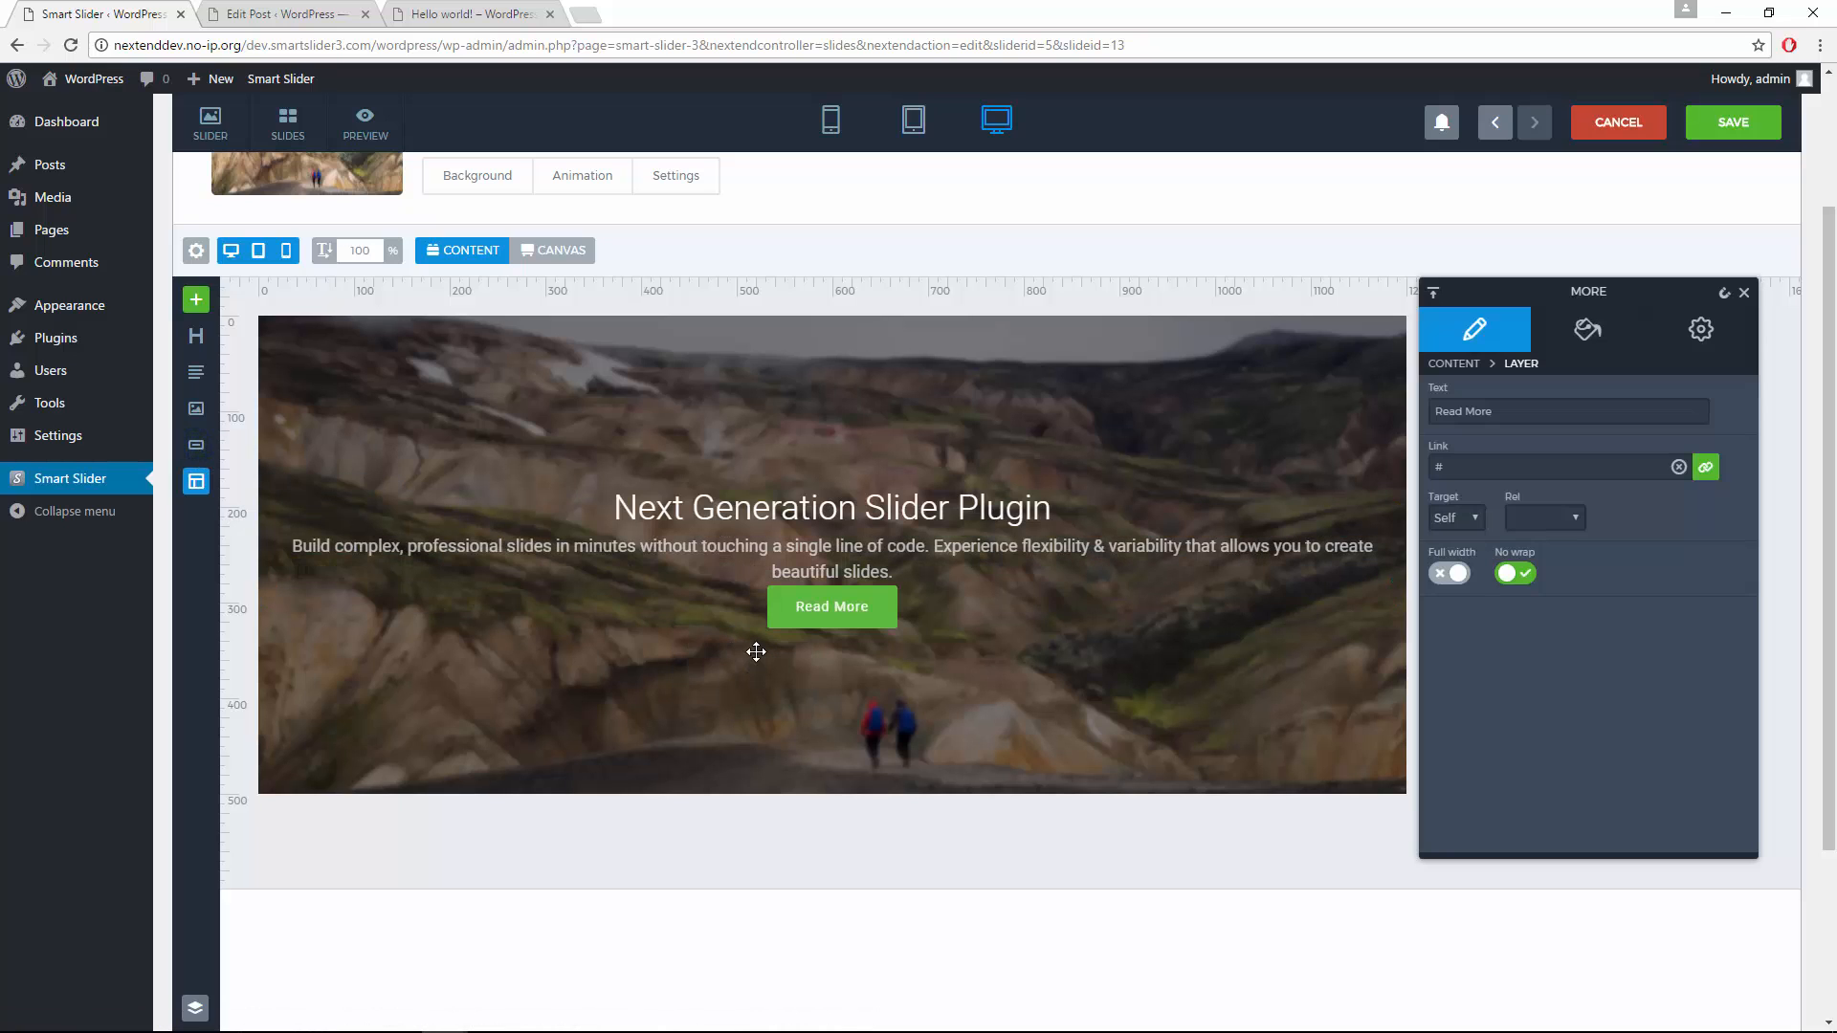
click(1477, 473)
text(http://smartslider3.com)
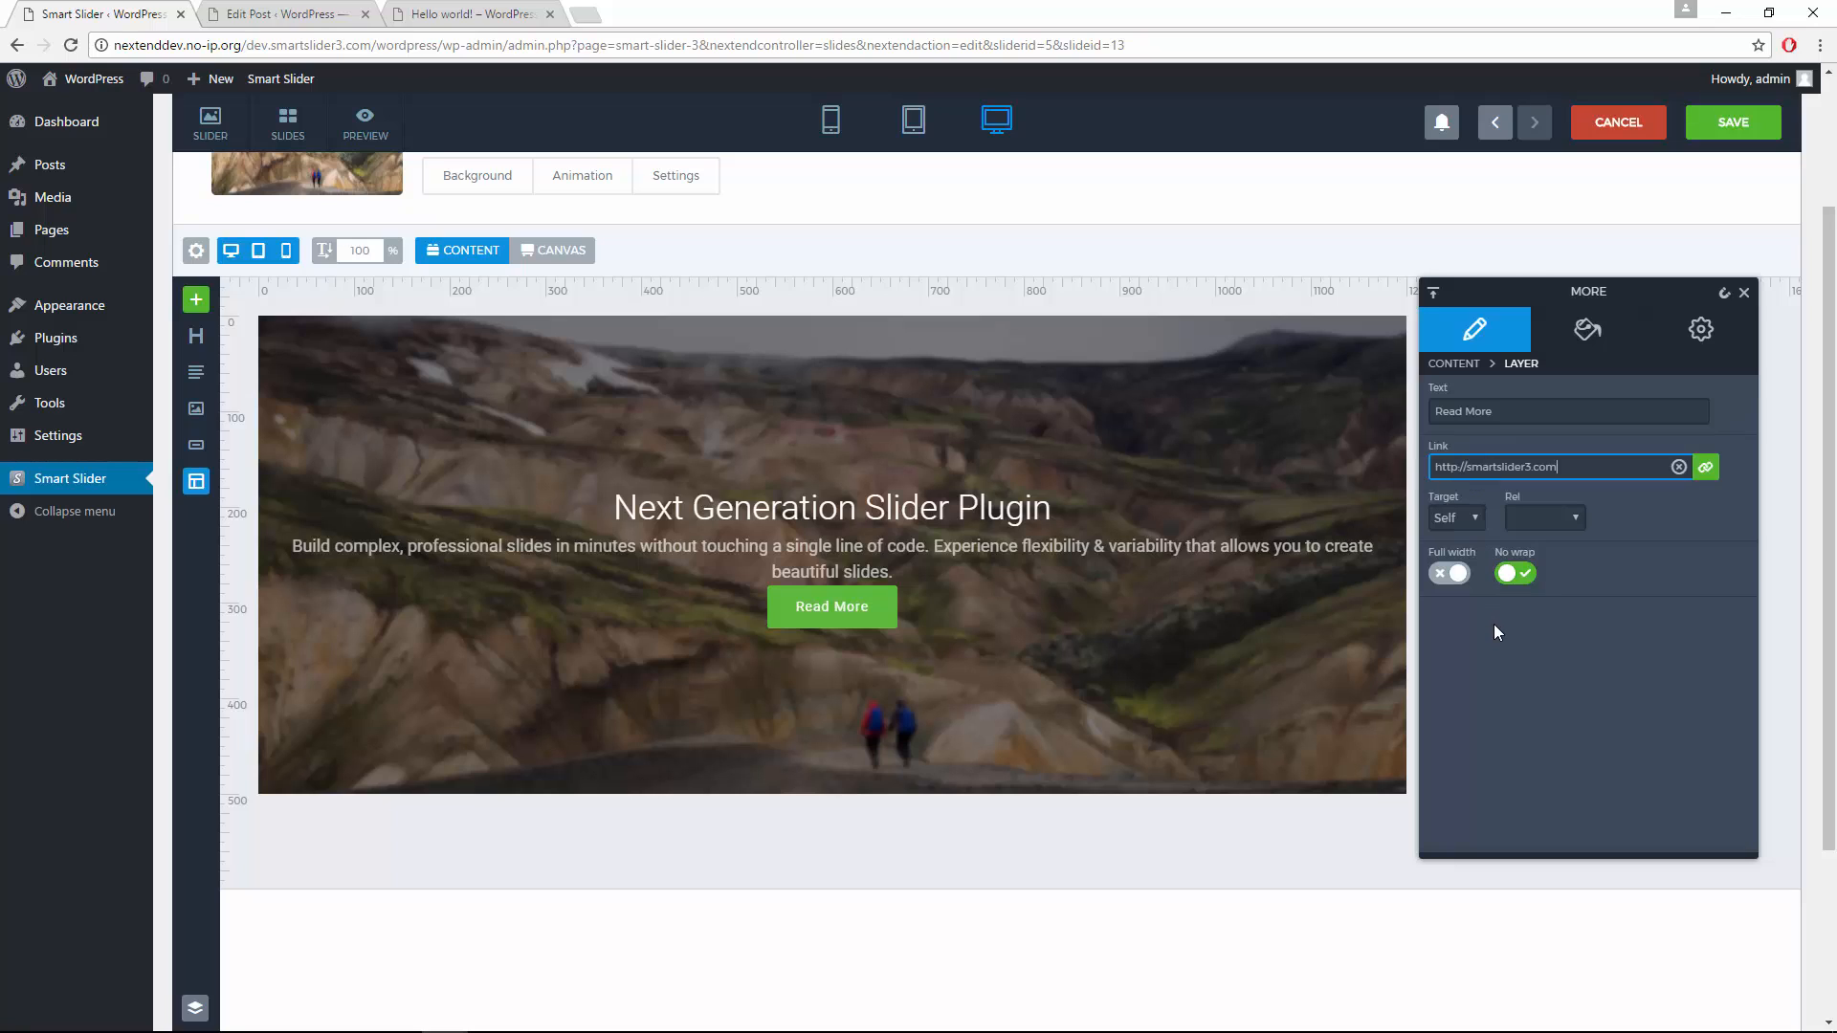
click(1494, 625)
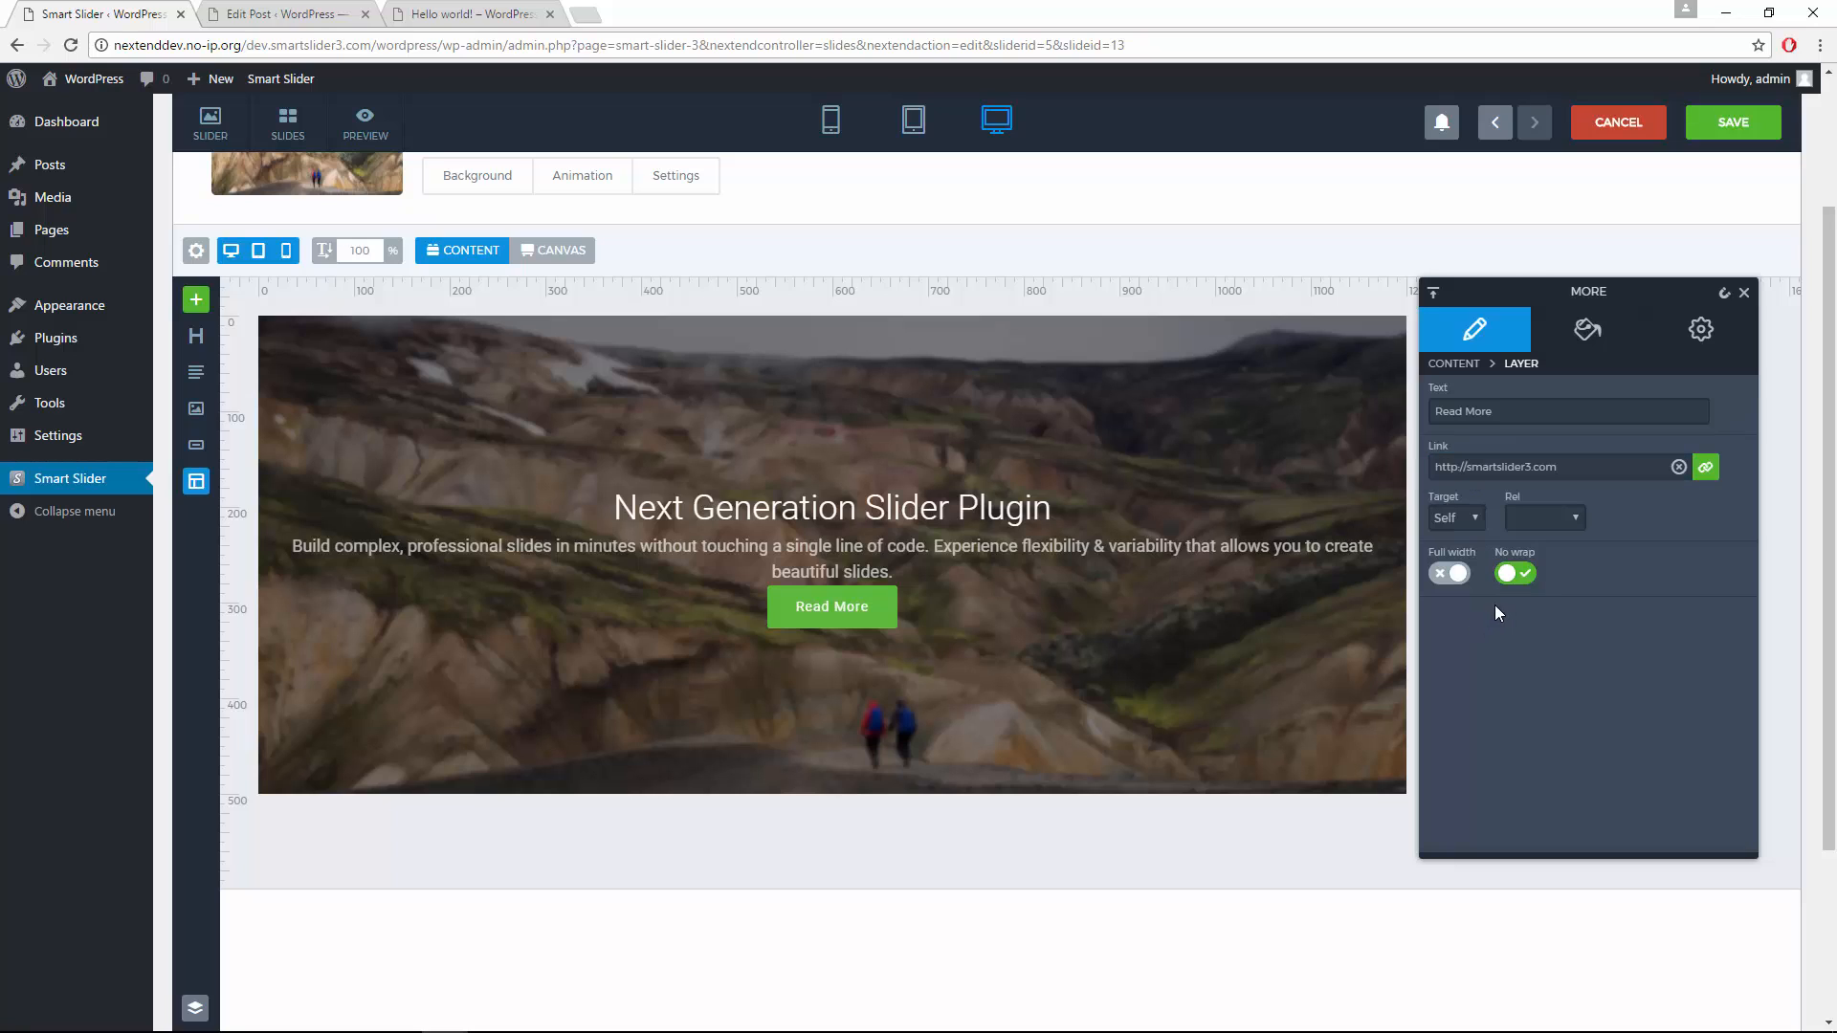
Step: Apply the My Button style preset to the Read More button
click(1583, 345)
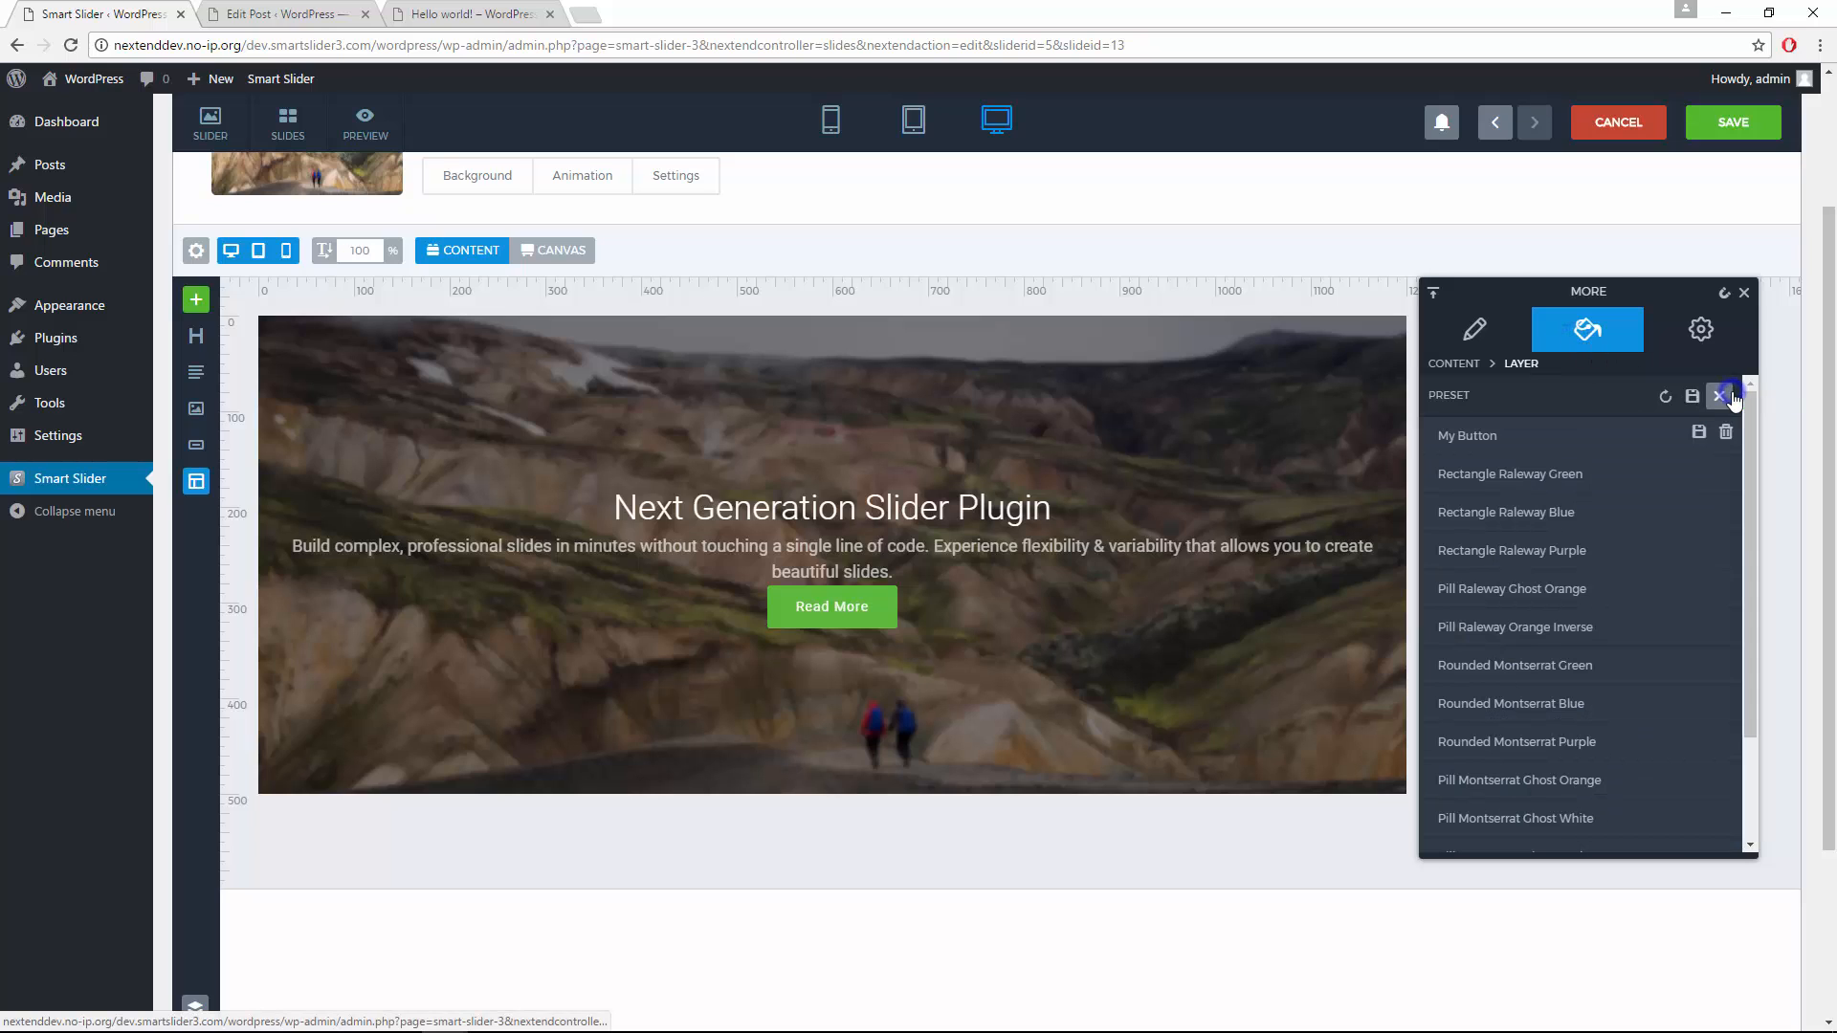
click(1732, 398)
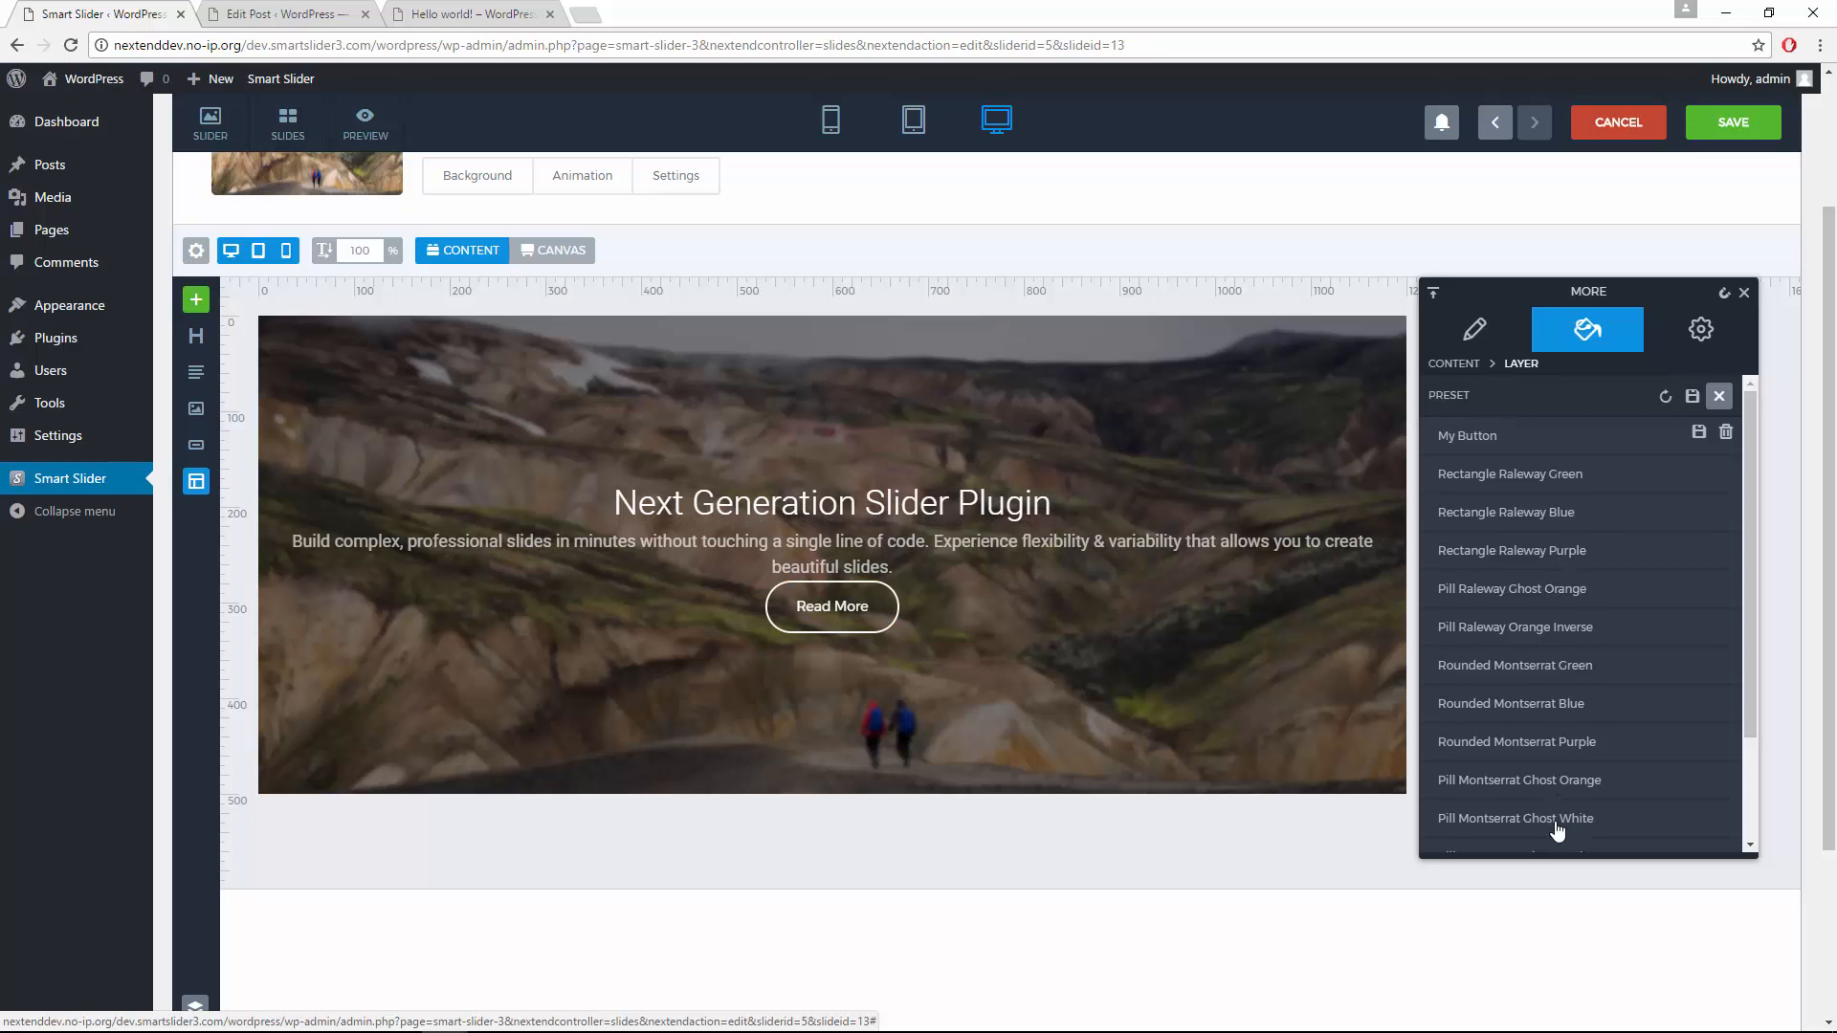
click(1481, 439)
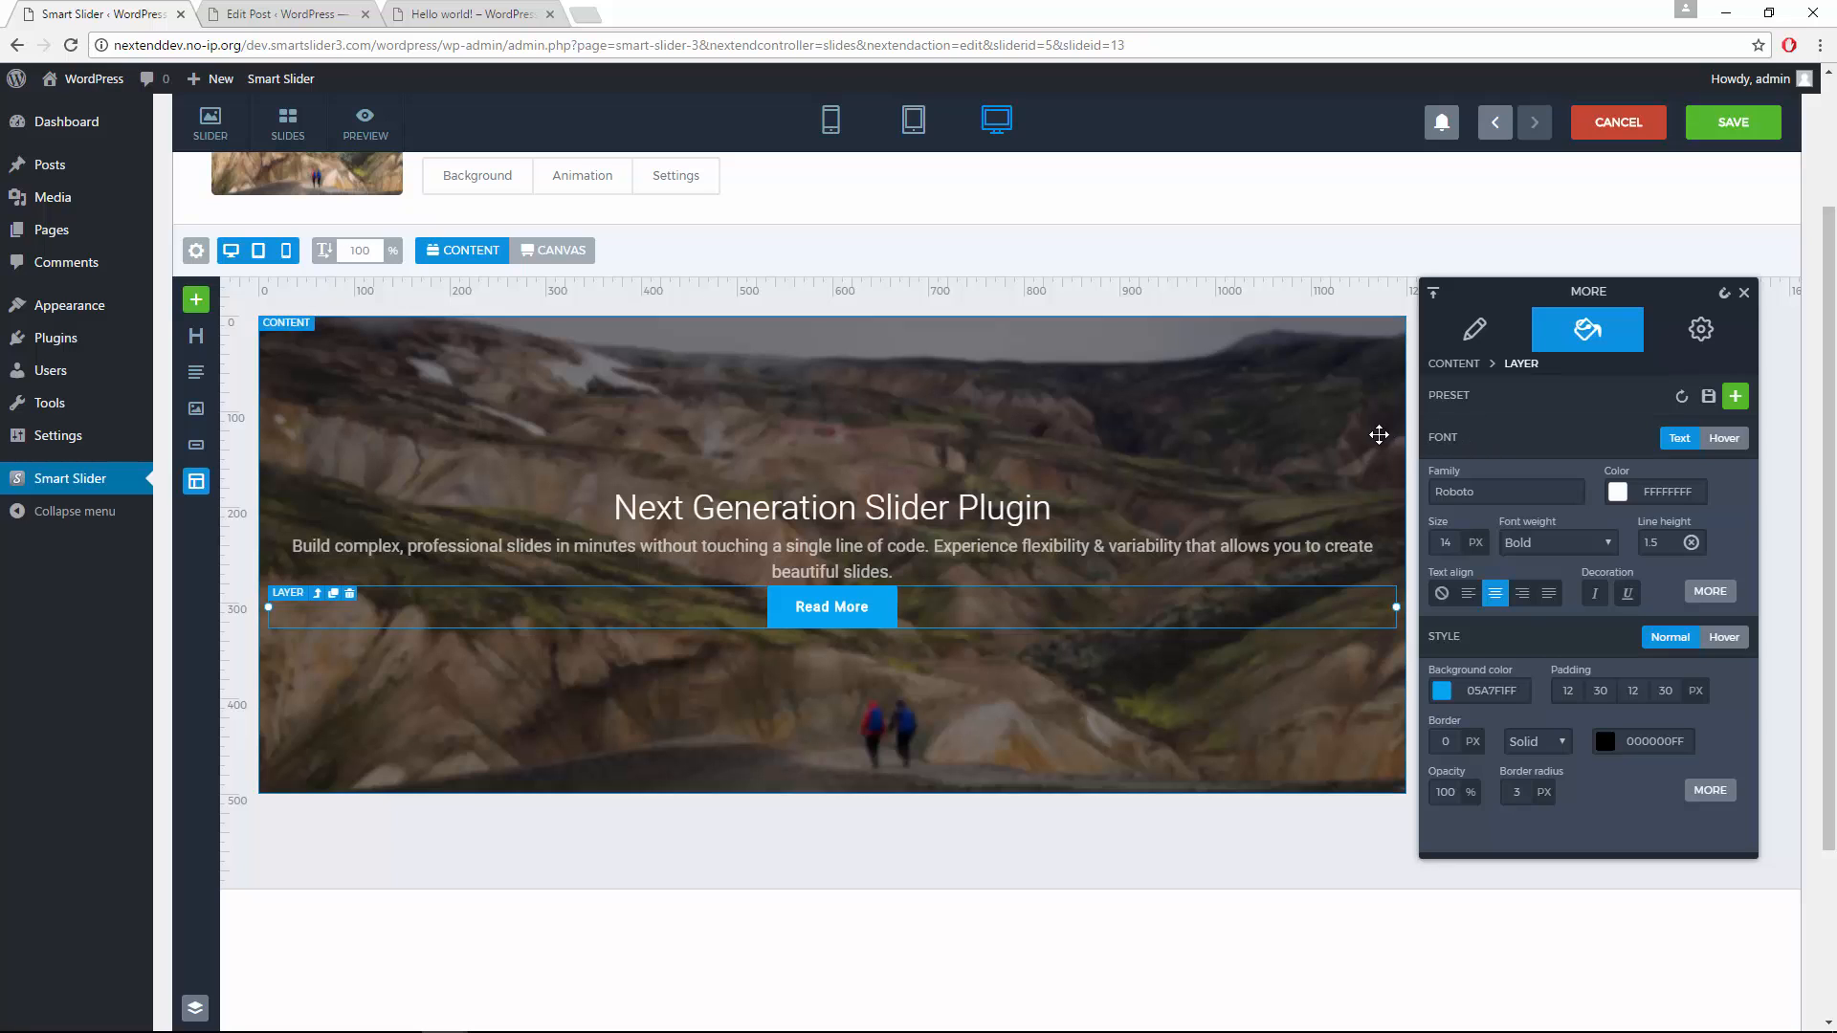
Step: Narrow the slide's content area to a max width of 700 px and add space above the Read More button
click(1359, 435)
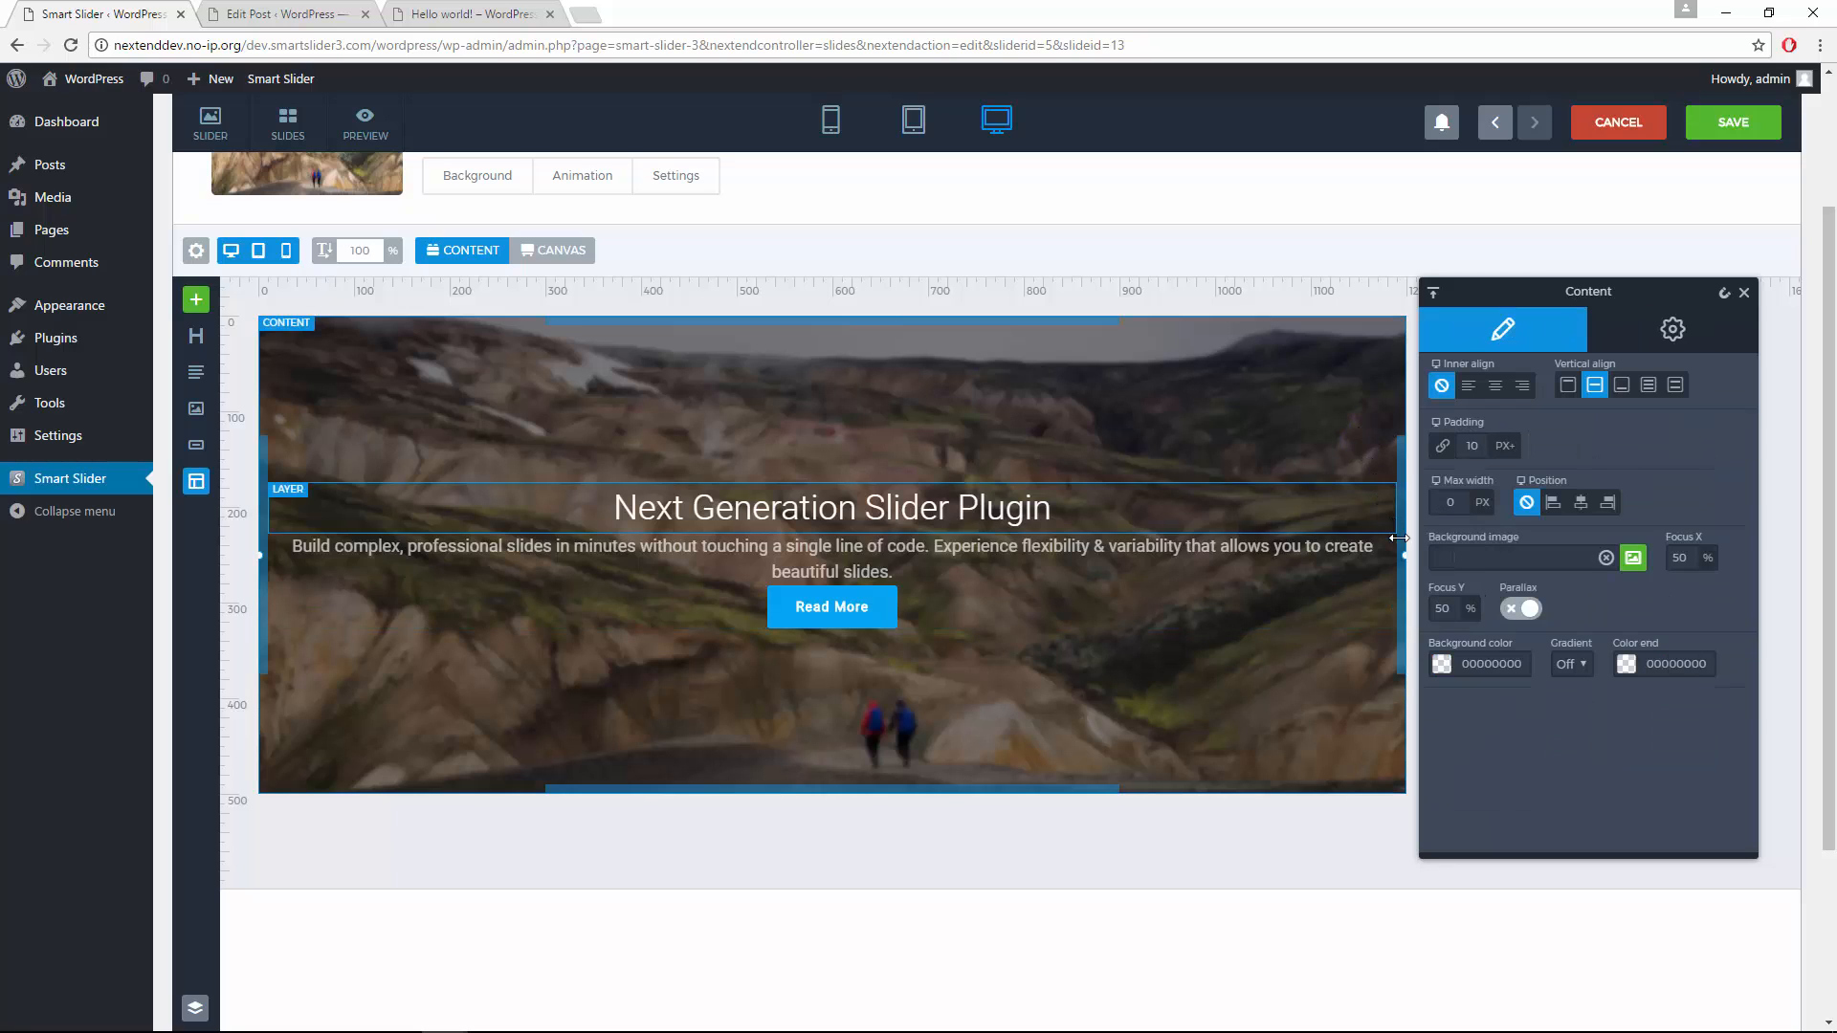
drag(1405, 555, 1167, 558)
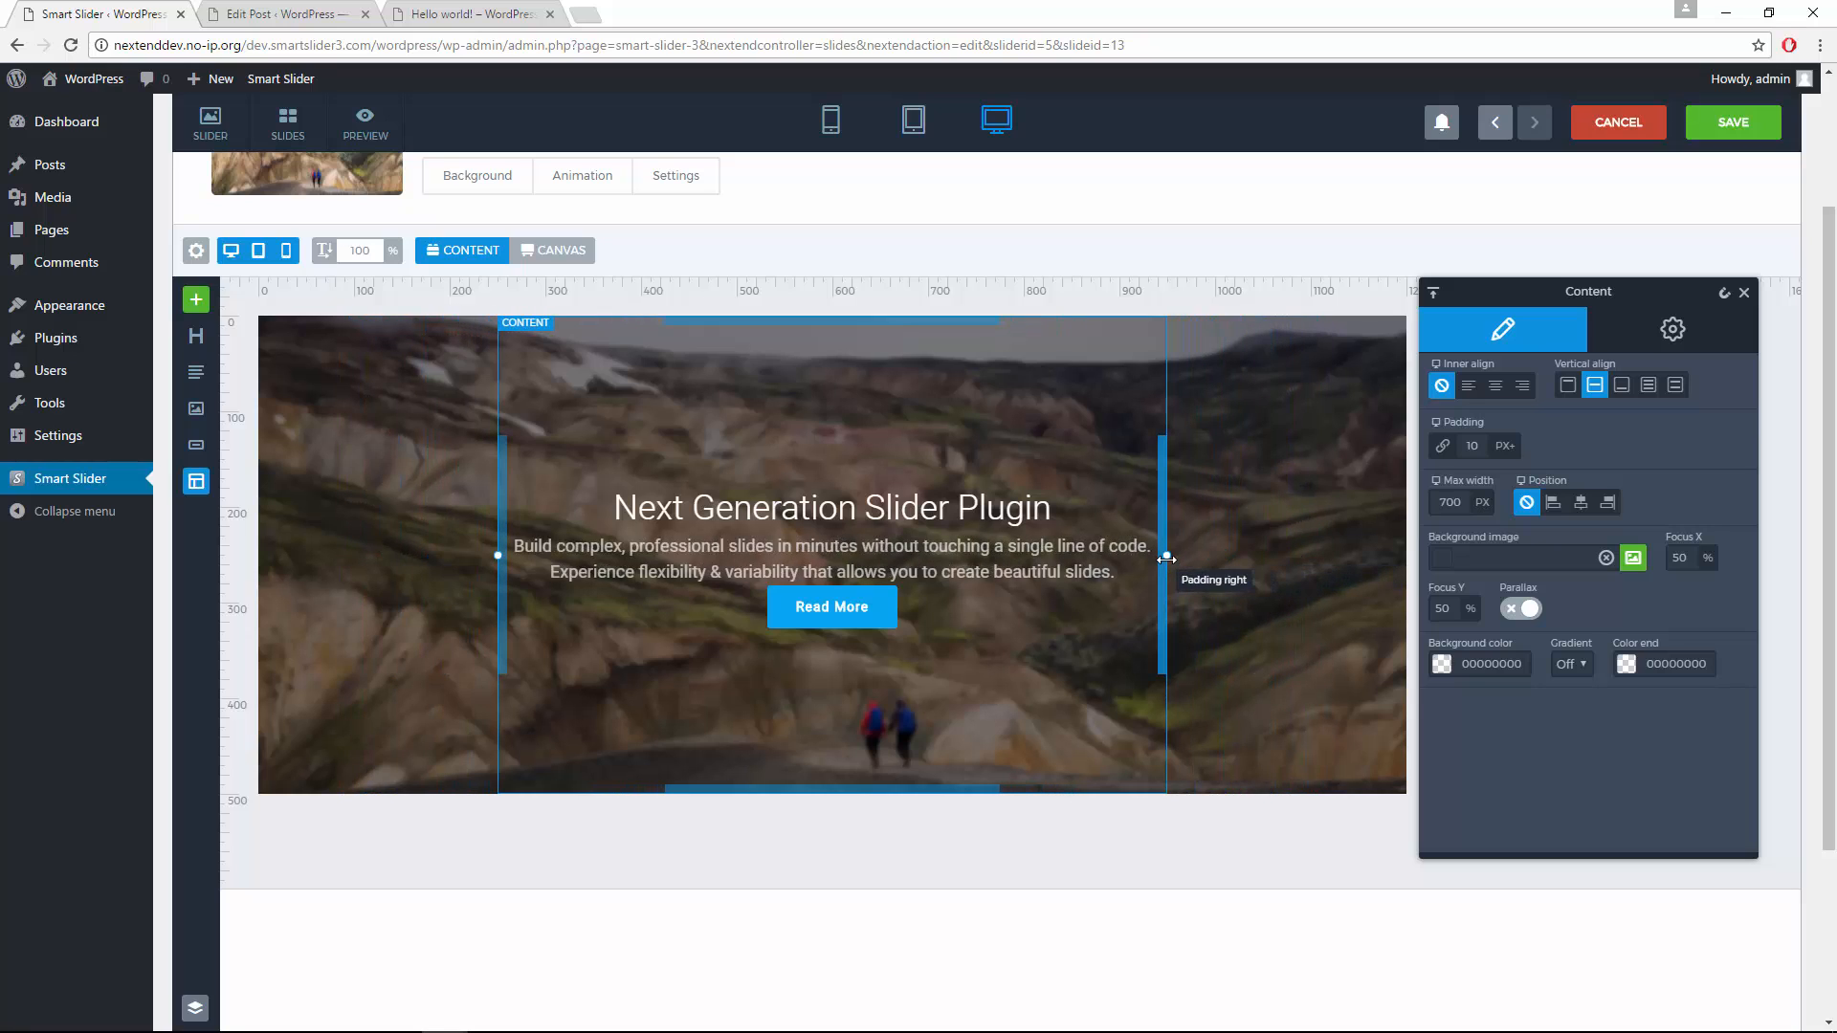
click(901, 604)
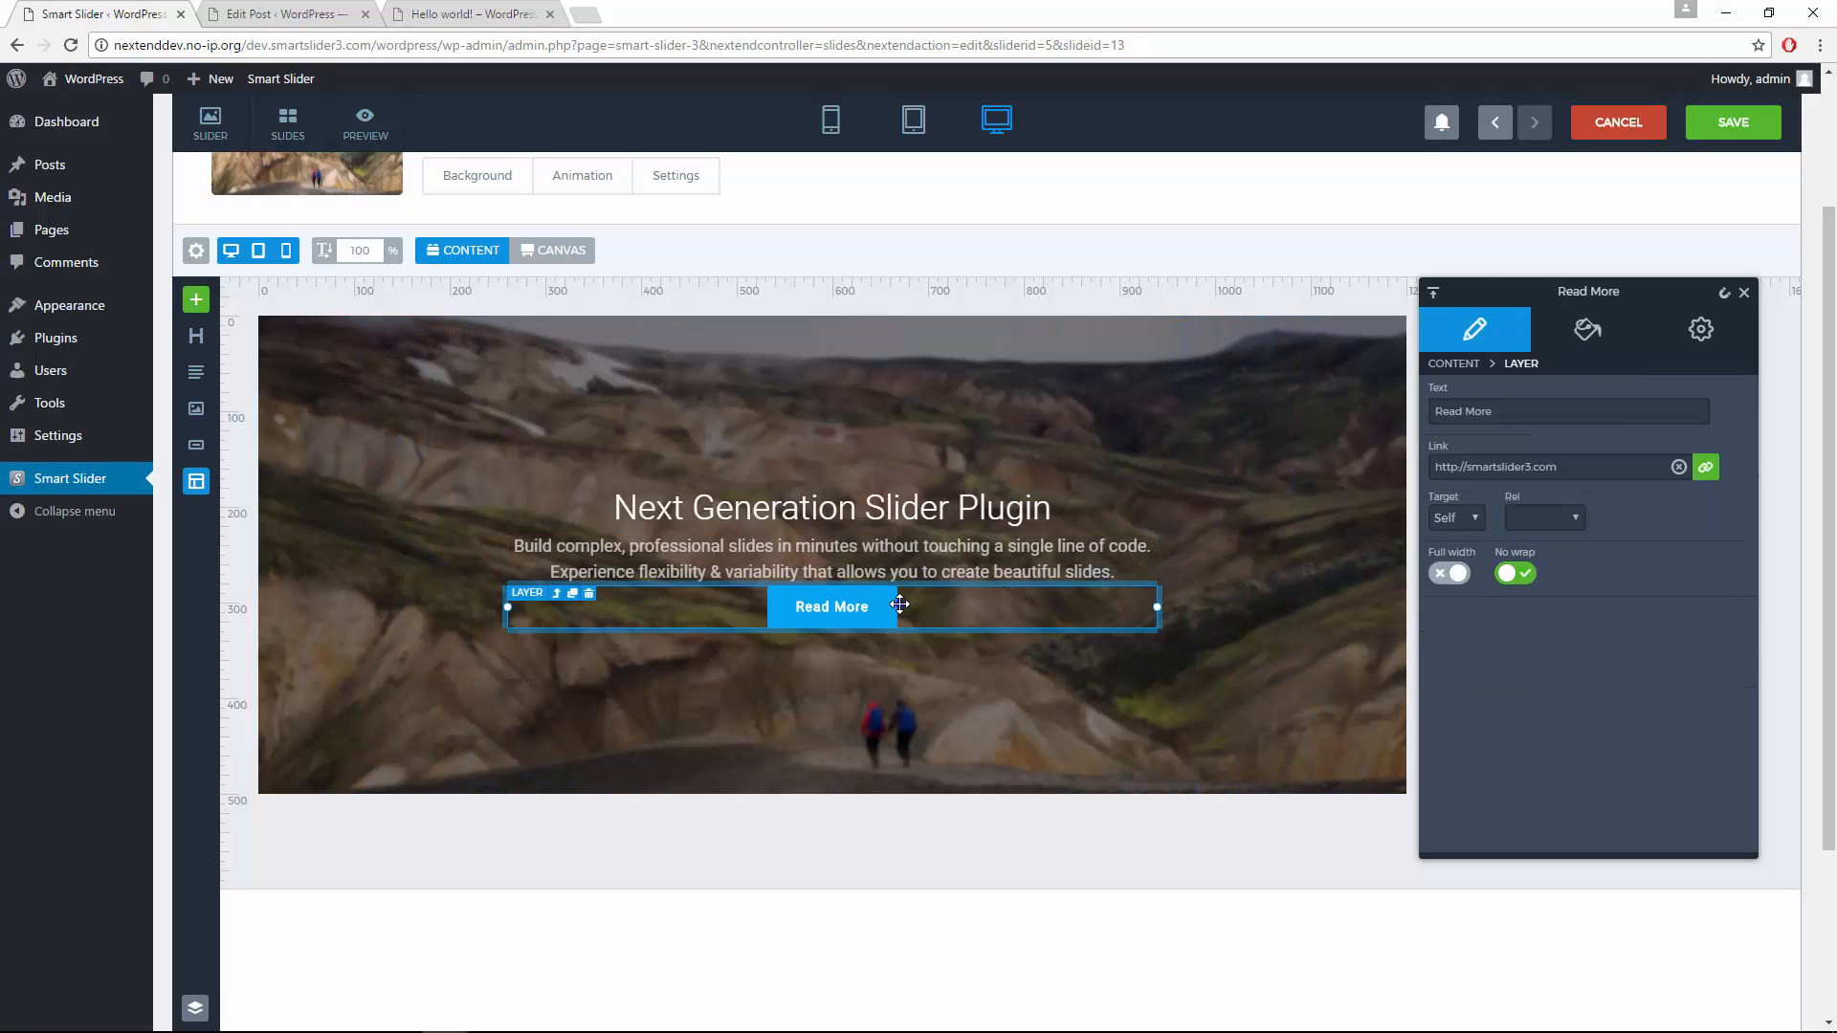
drag(900, 595, 902, 596)
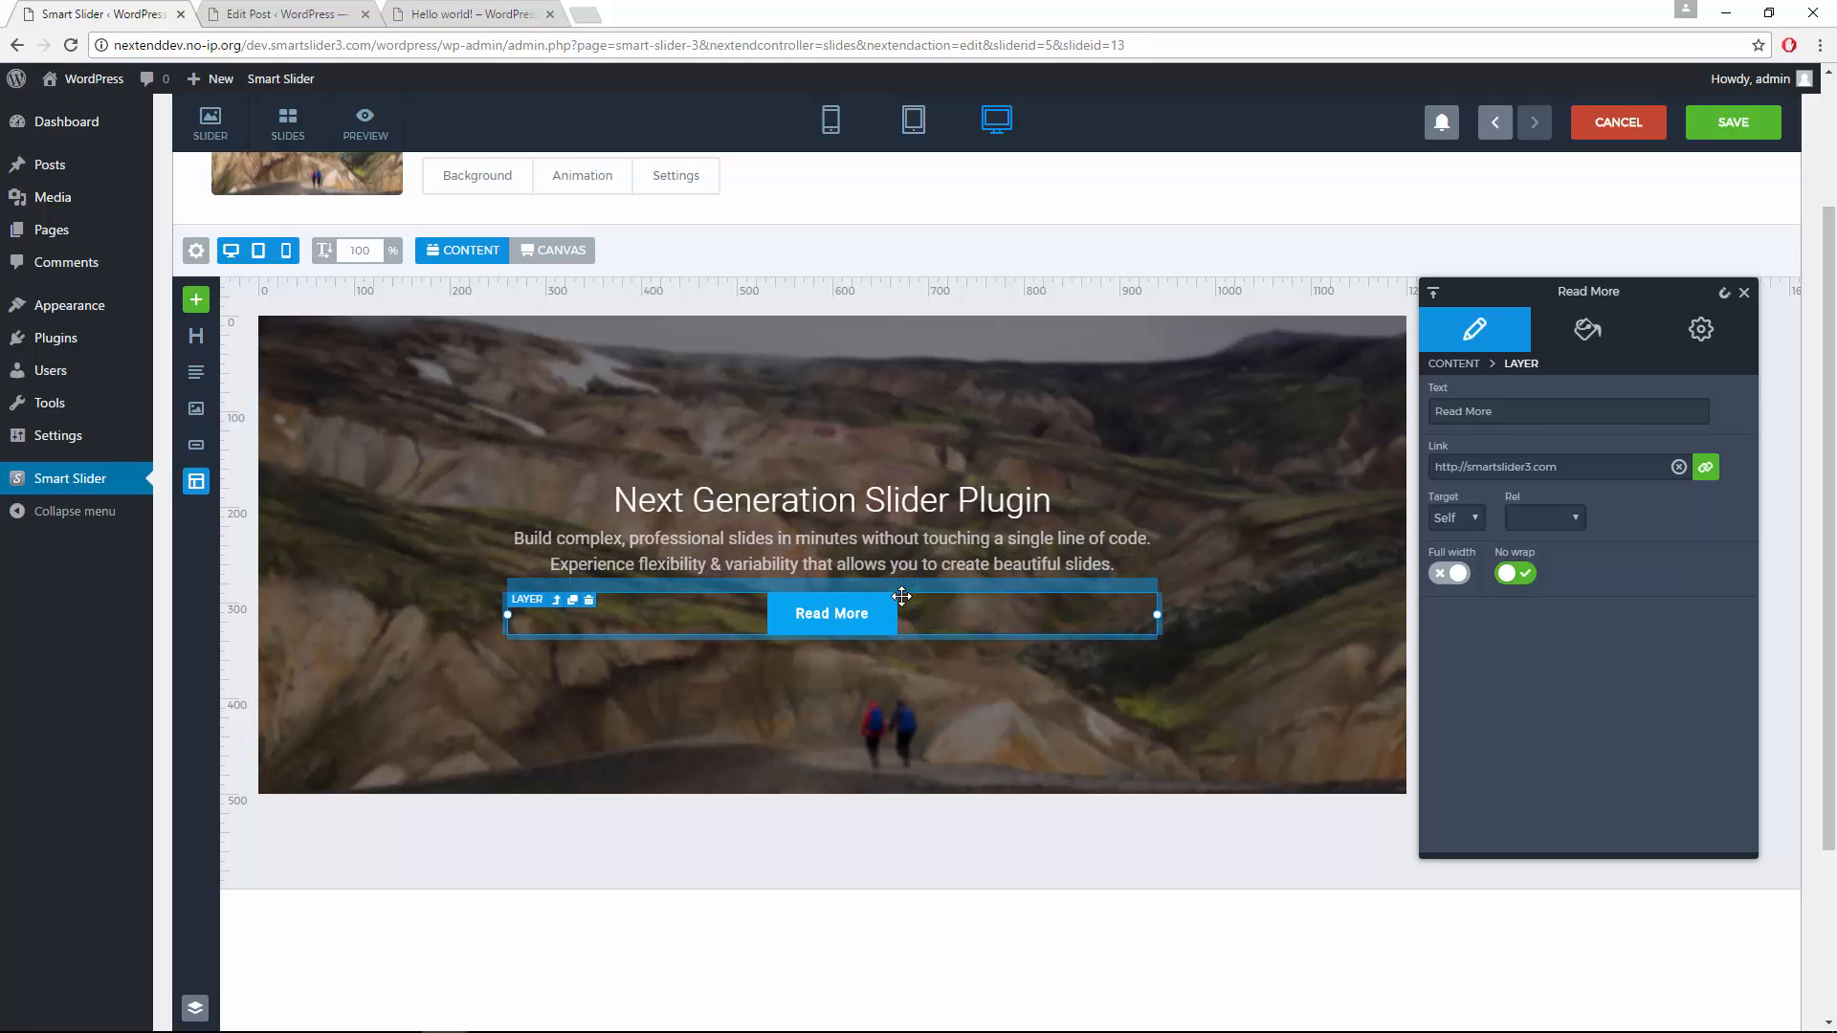
Step: Check the slide in tablet and mobile views, set the content area's top and bottom padding to 50 px for mobile, and return to desktop view
click(917, 131)
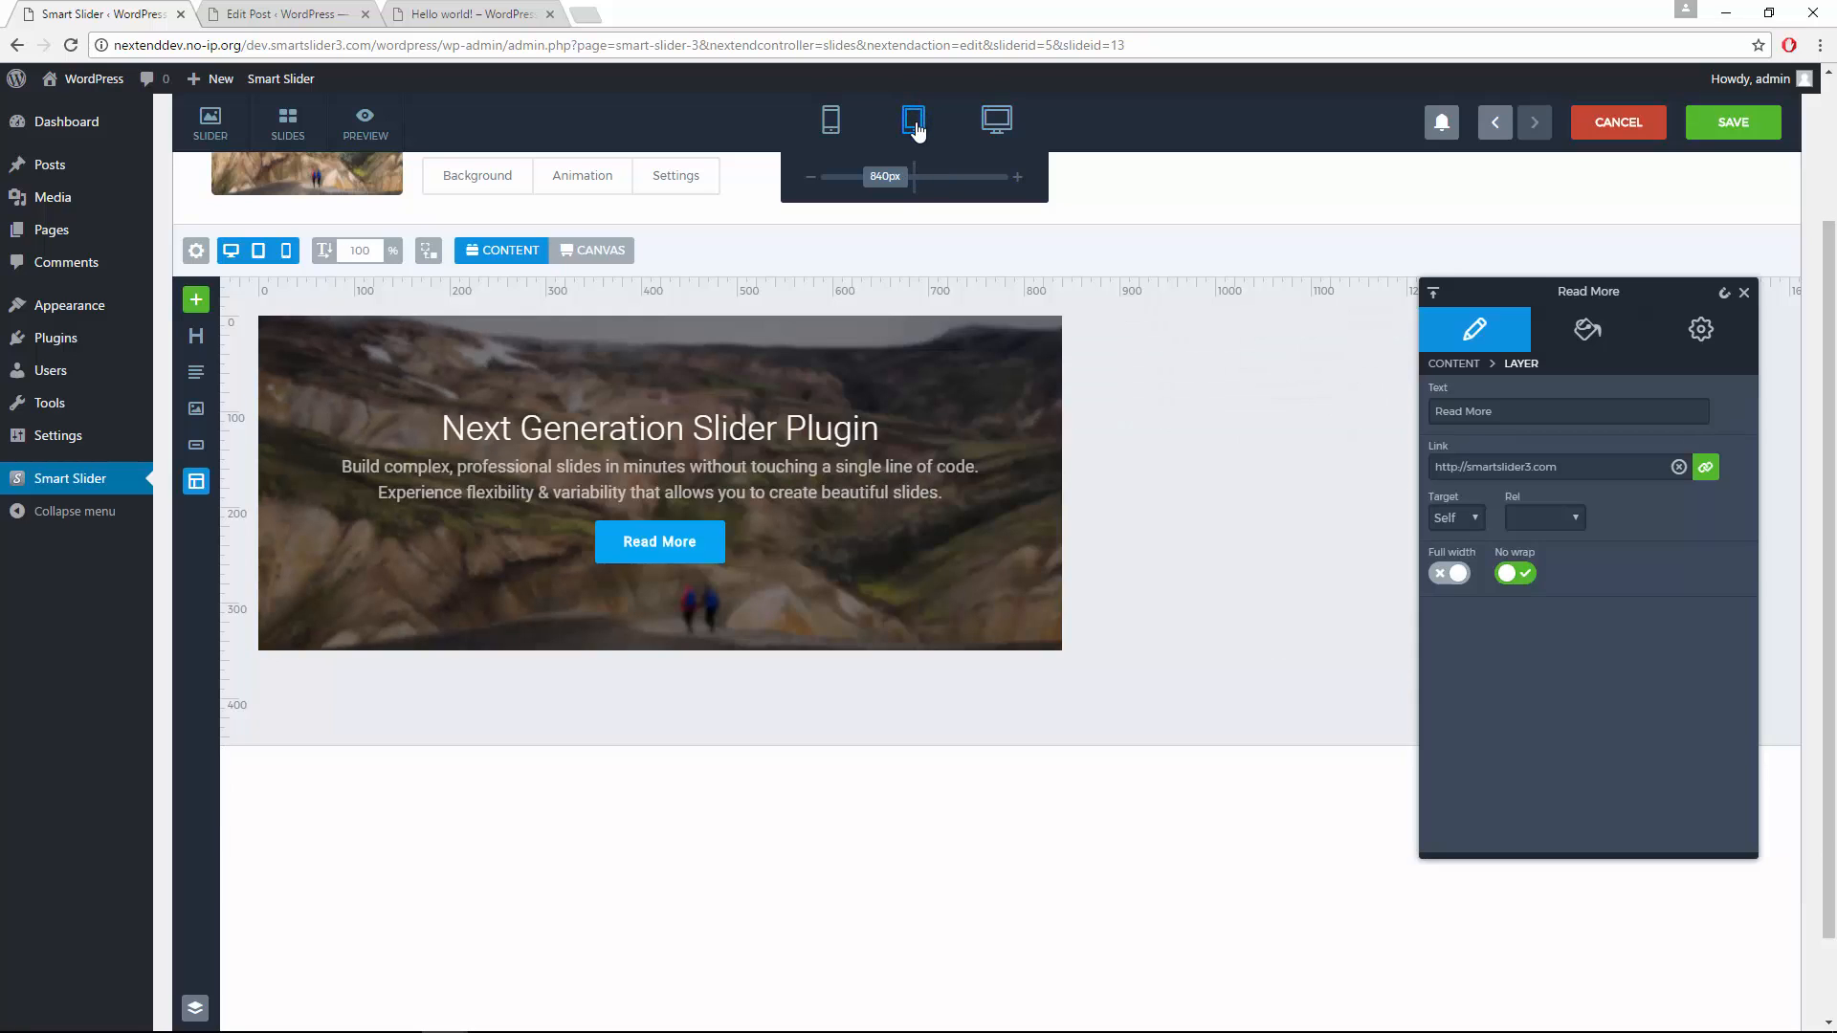
click(830, 122)
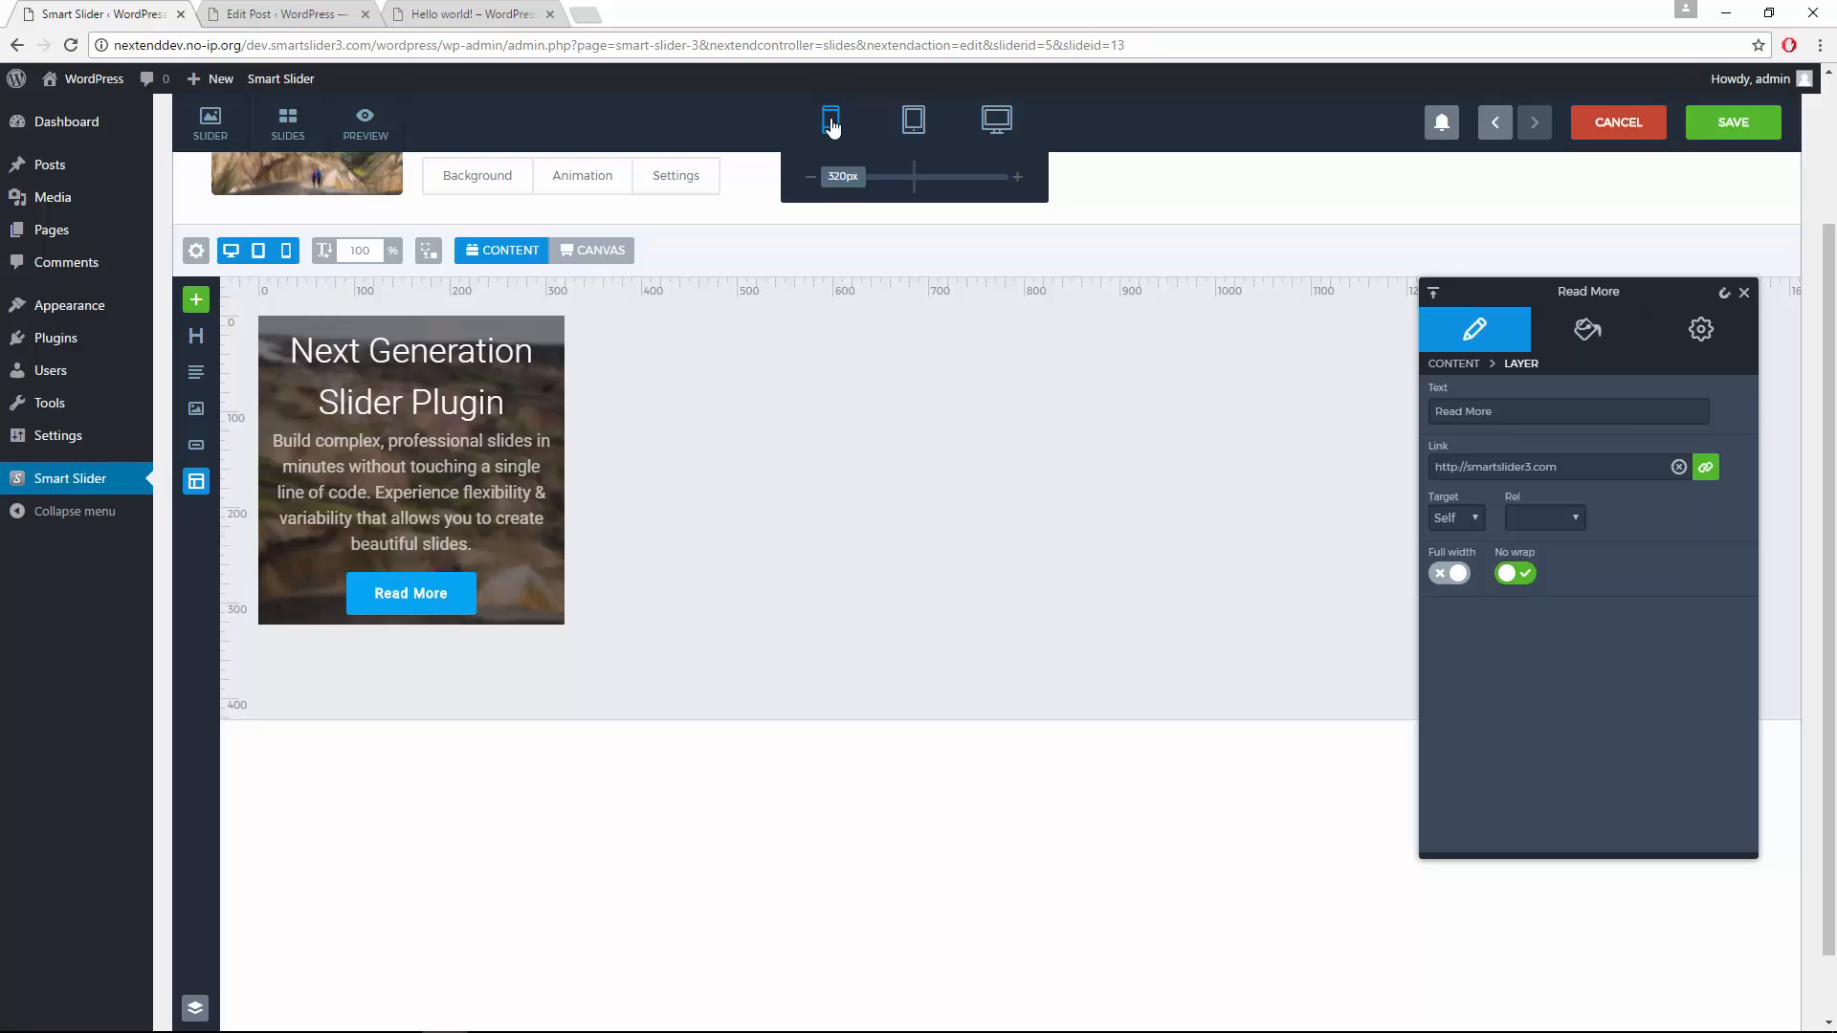
click(437, 325)
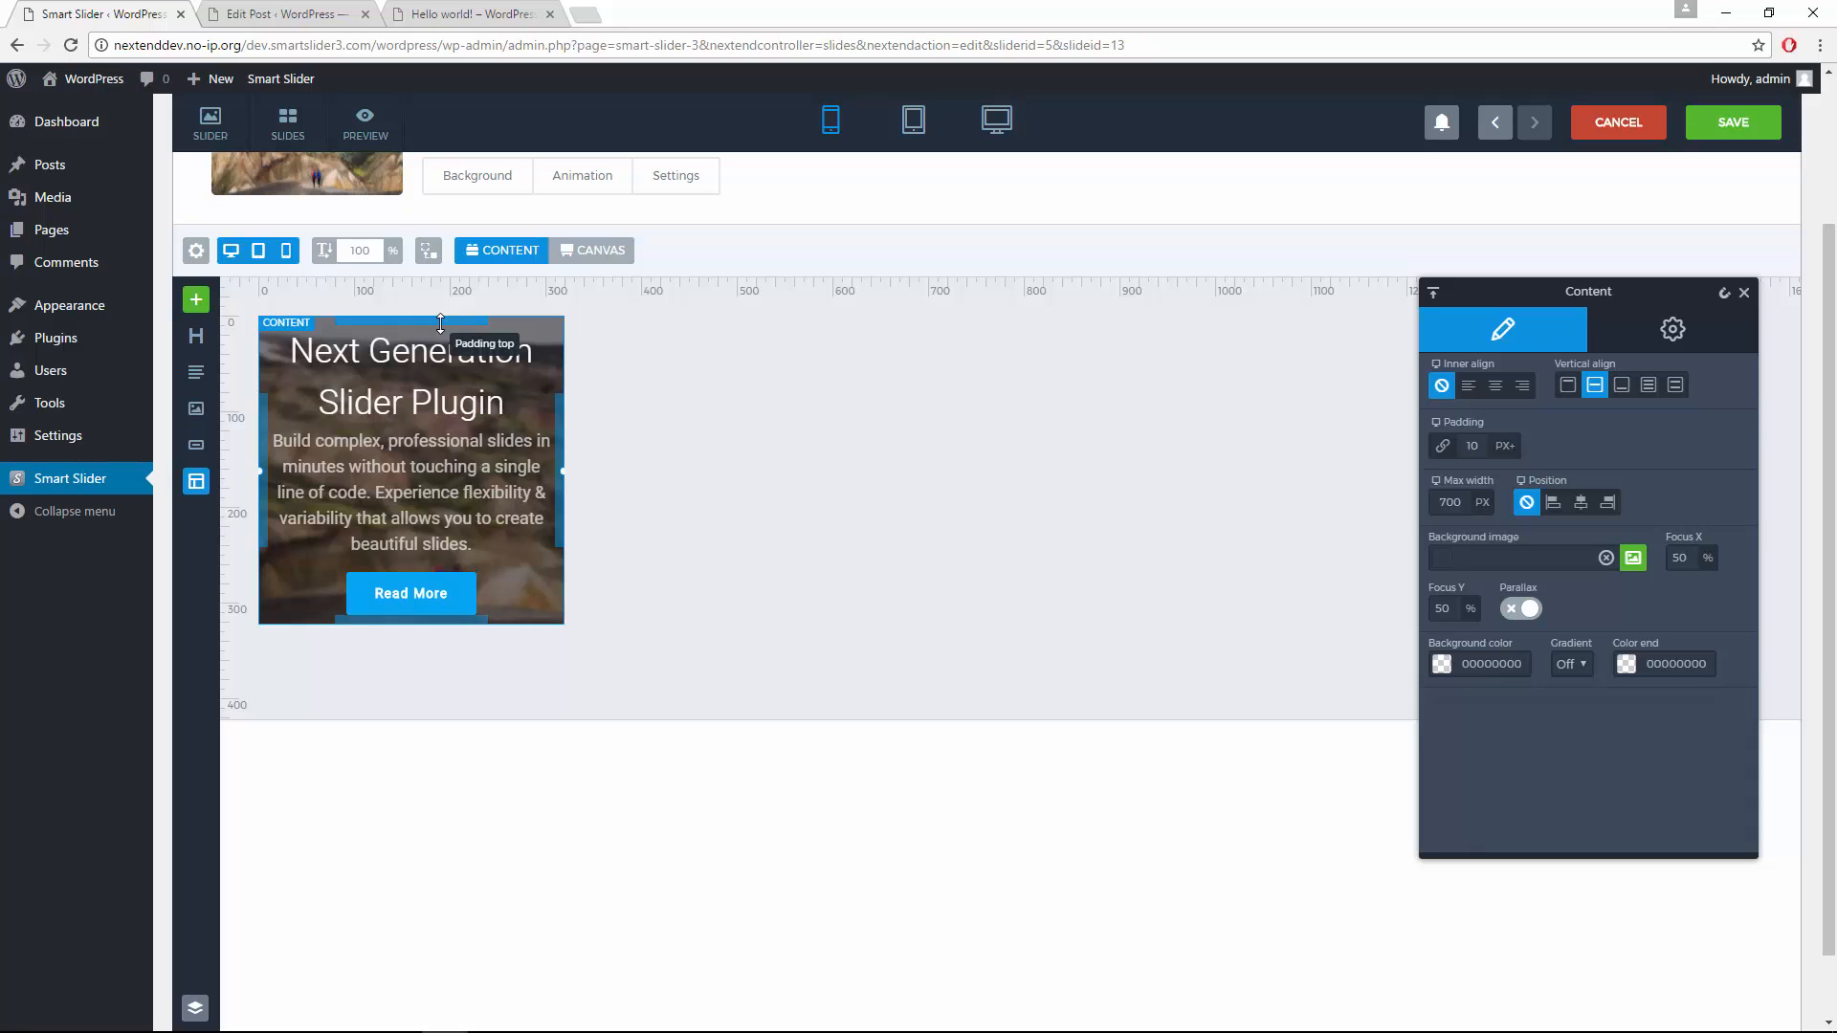
drag(440, 325, 439, 361)
mouse_move(986, 138)
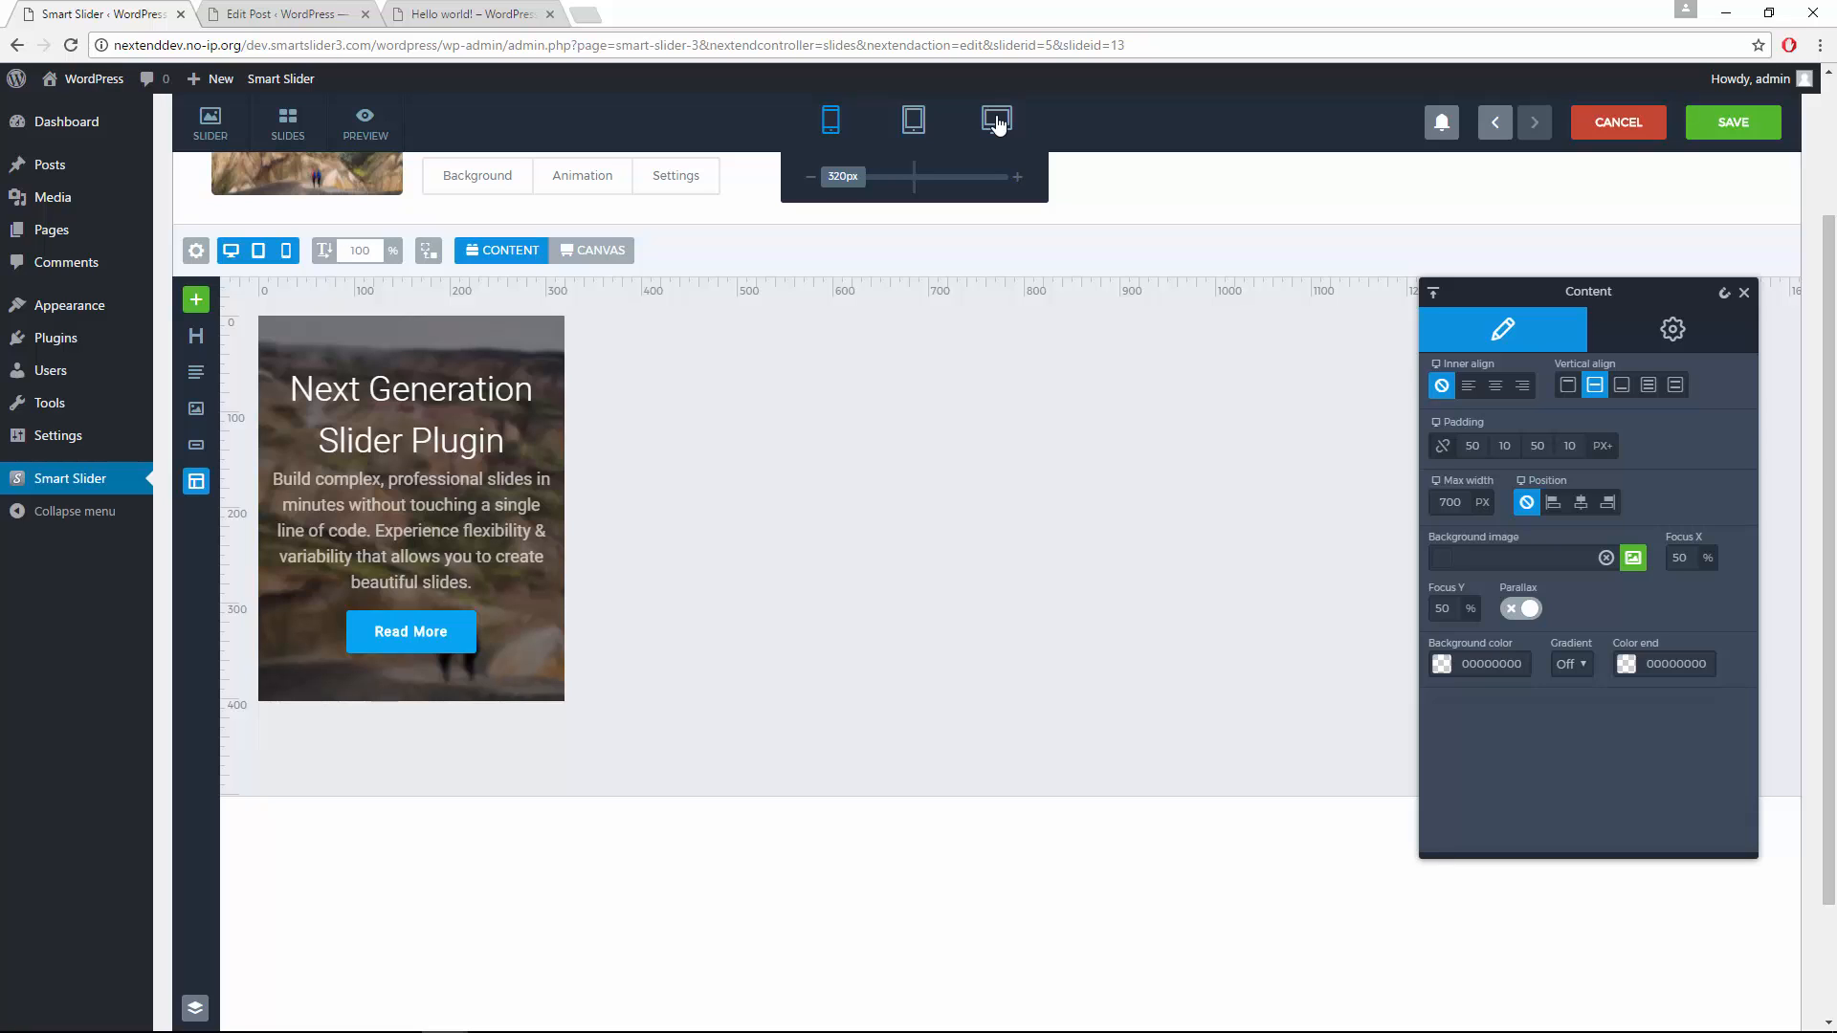
click(996, 122)
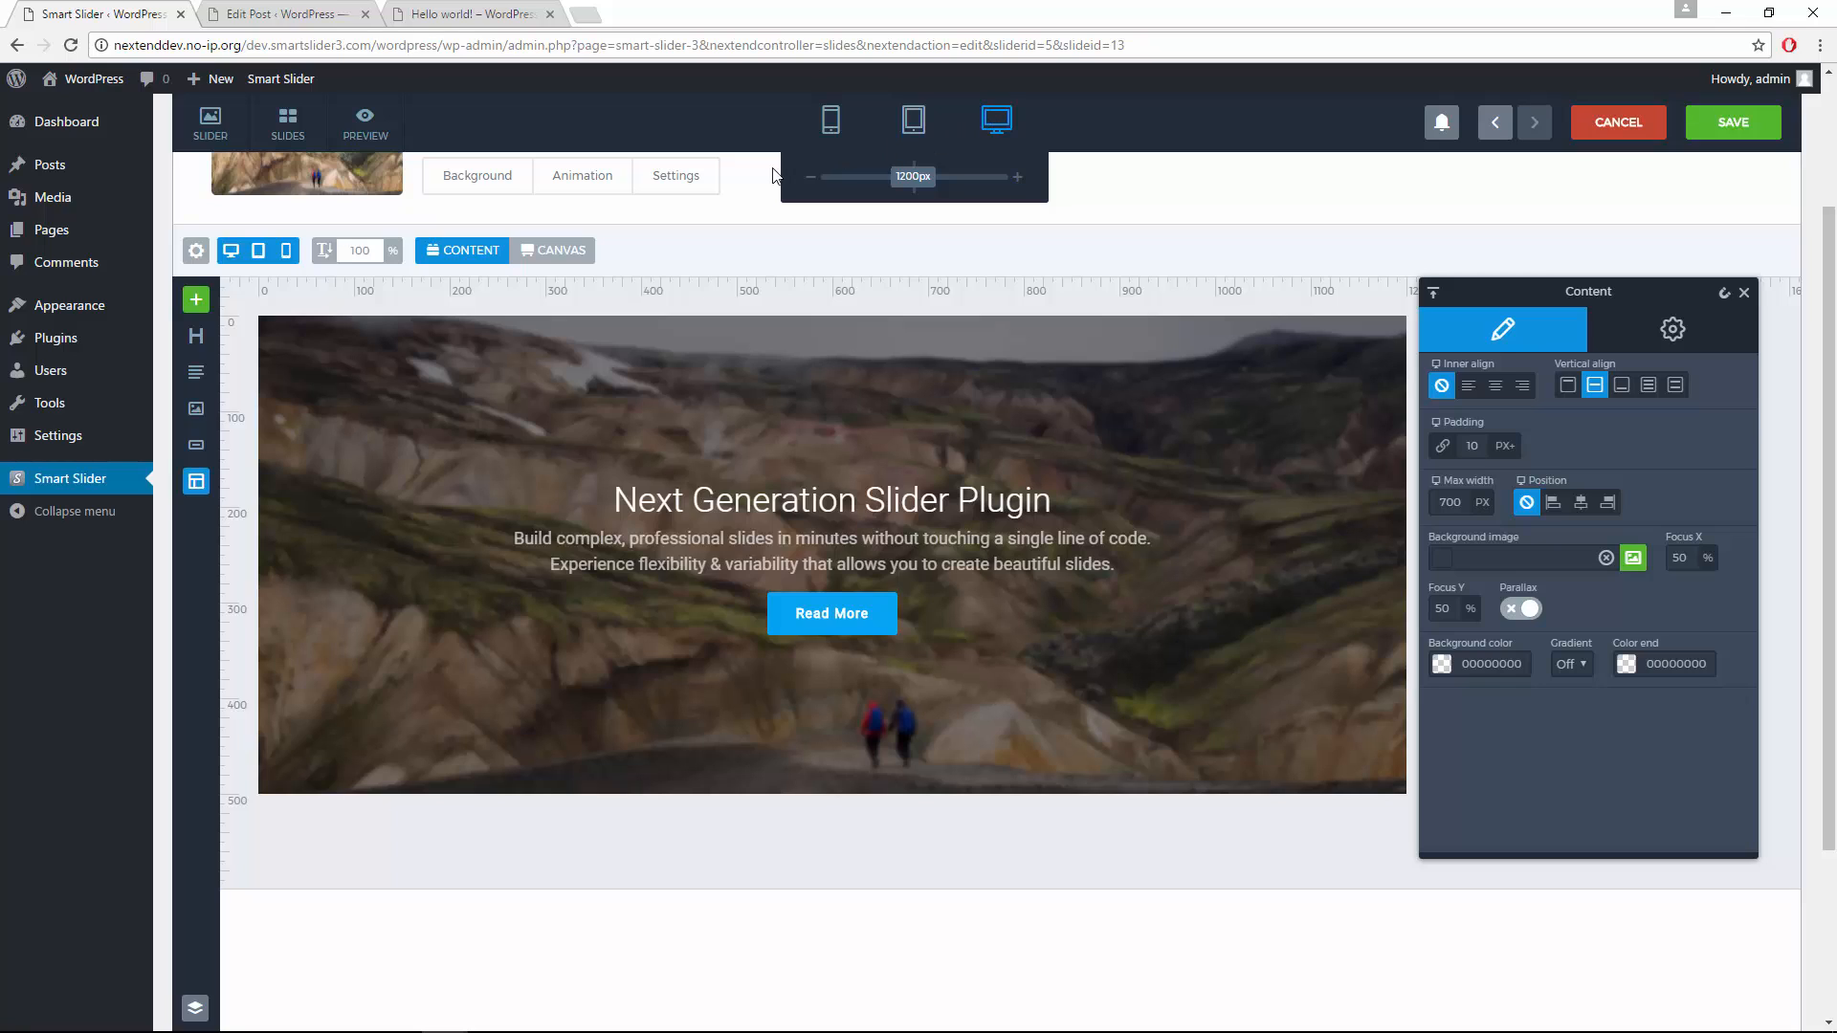
Step: Try placing a logo.png image layer in canvas mode and moving it into the content above the heading, and delete it
click(568, 254)
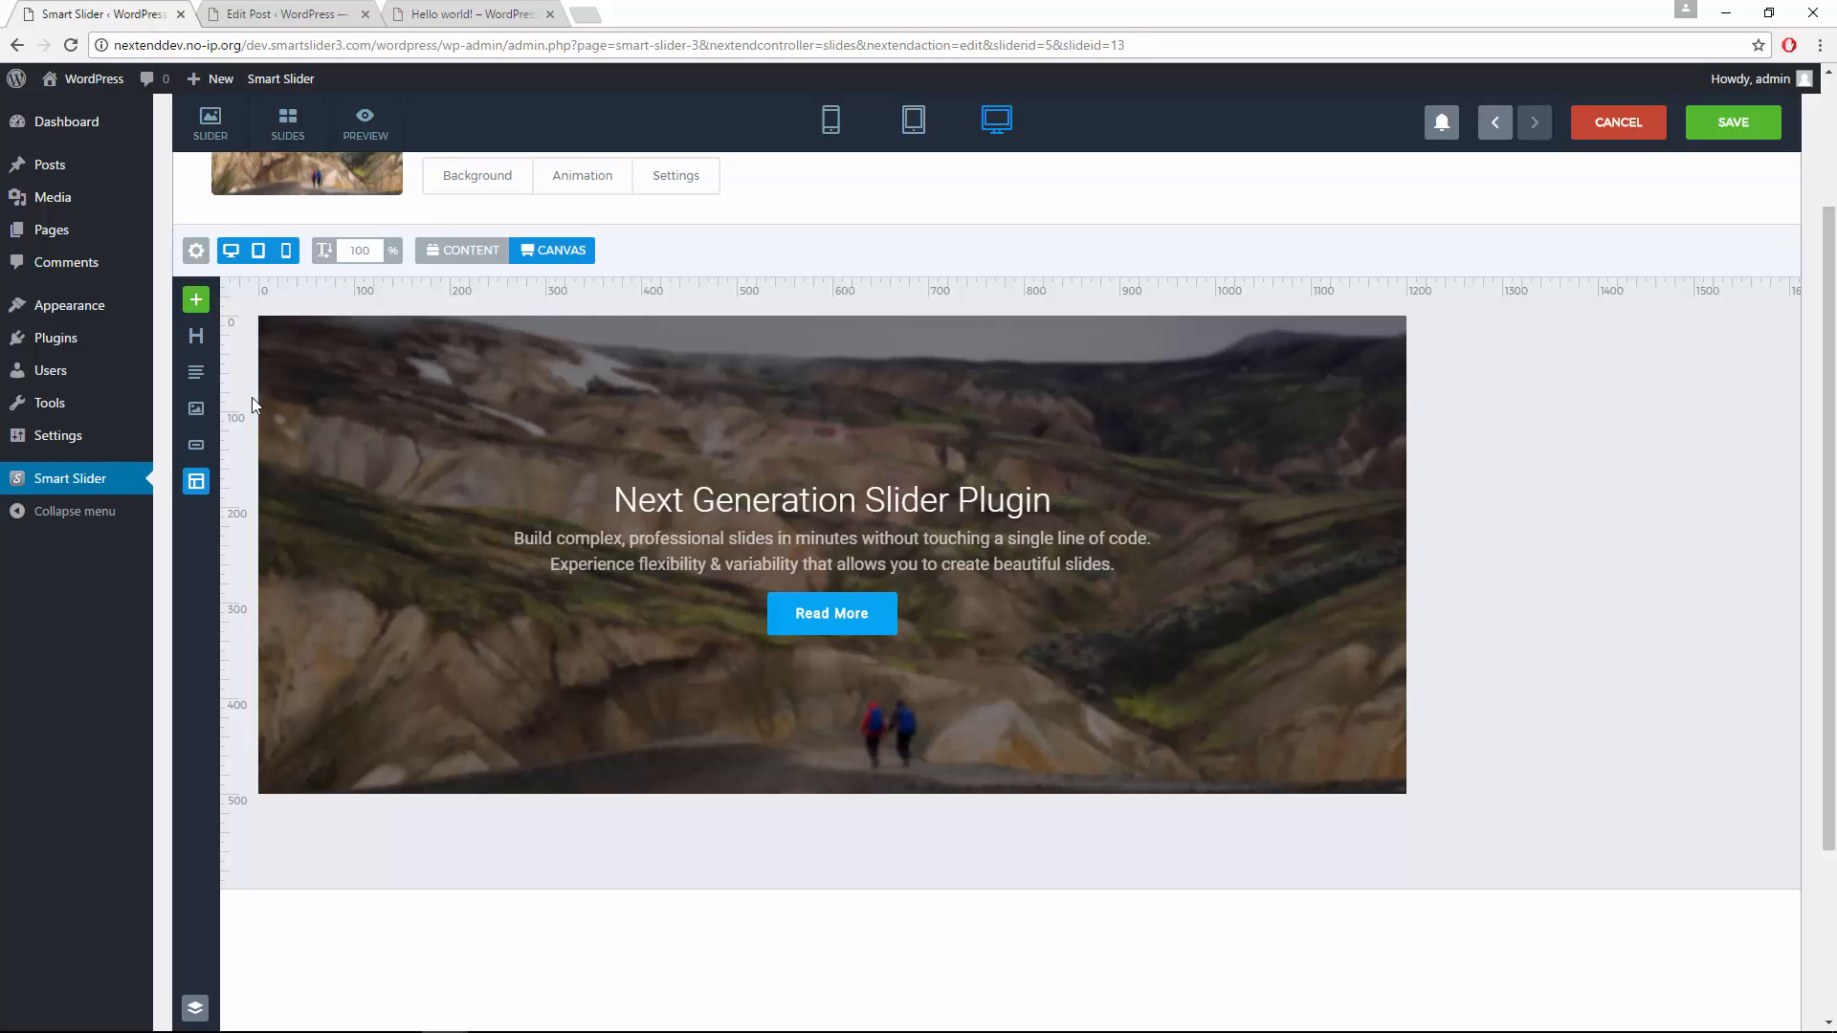
drag(196, 409, 390, 654)
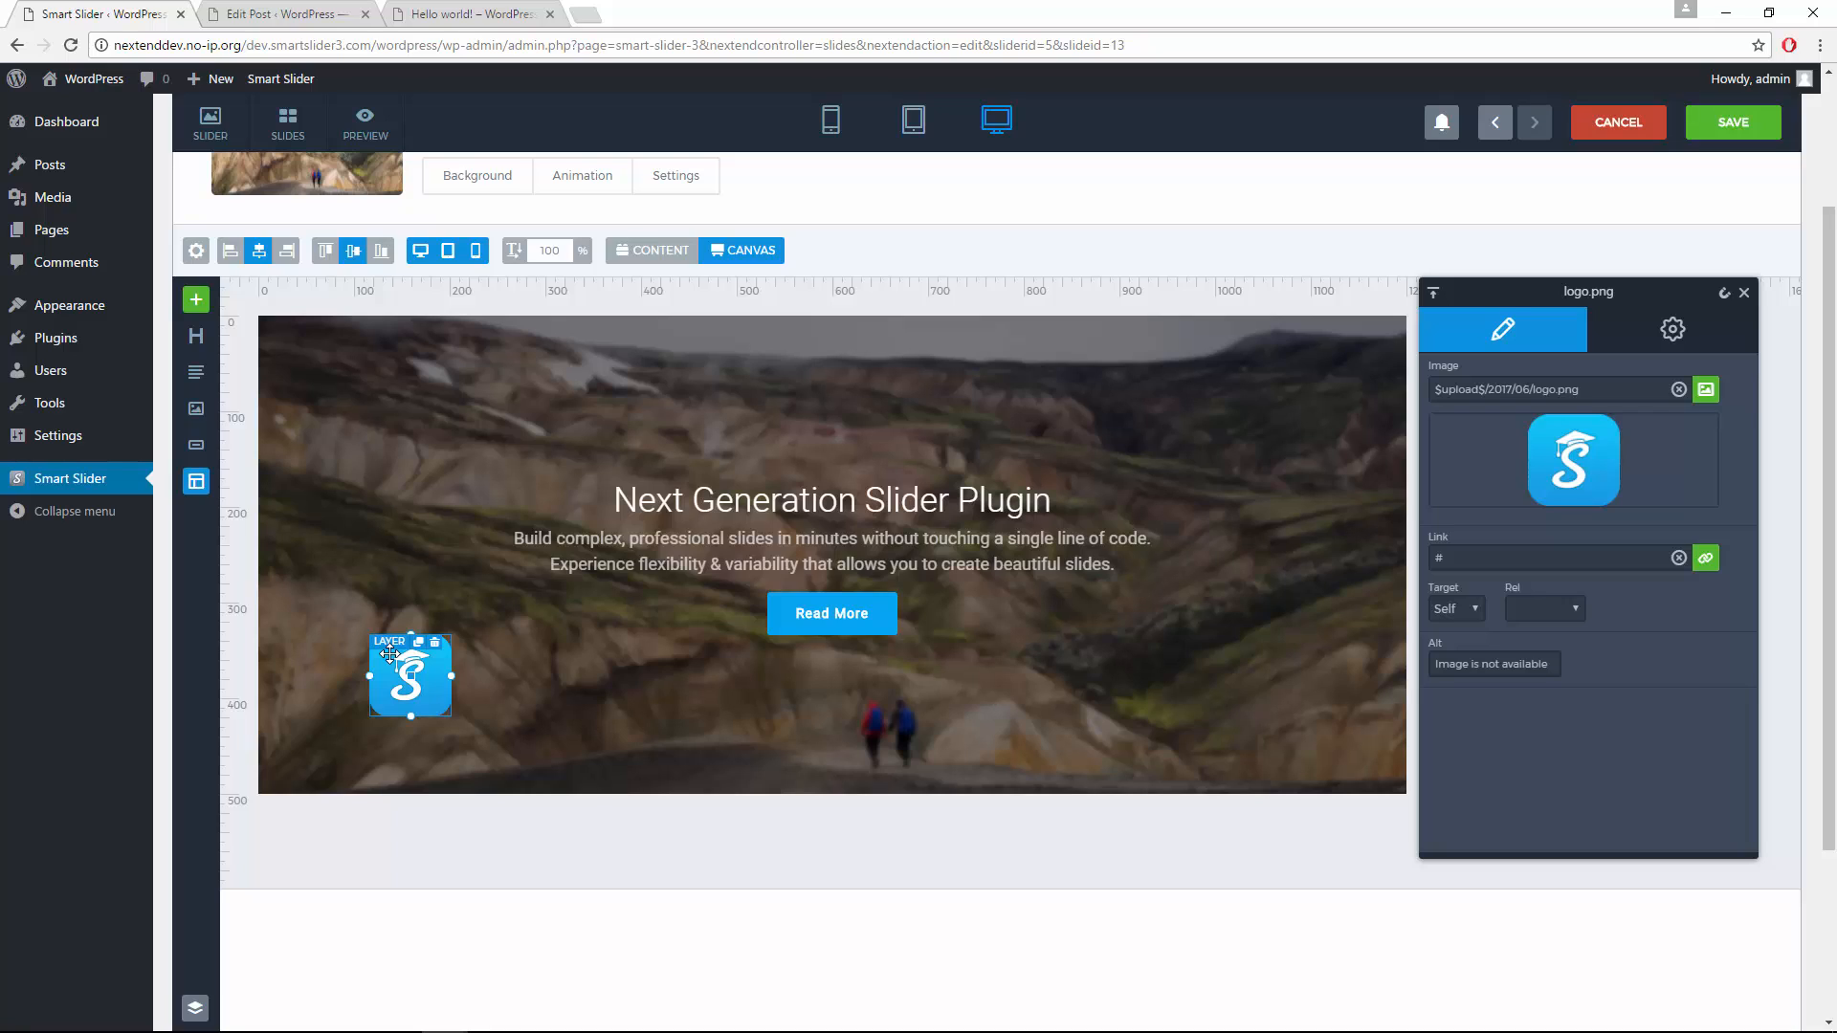
click(673, 256)
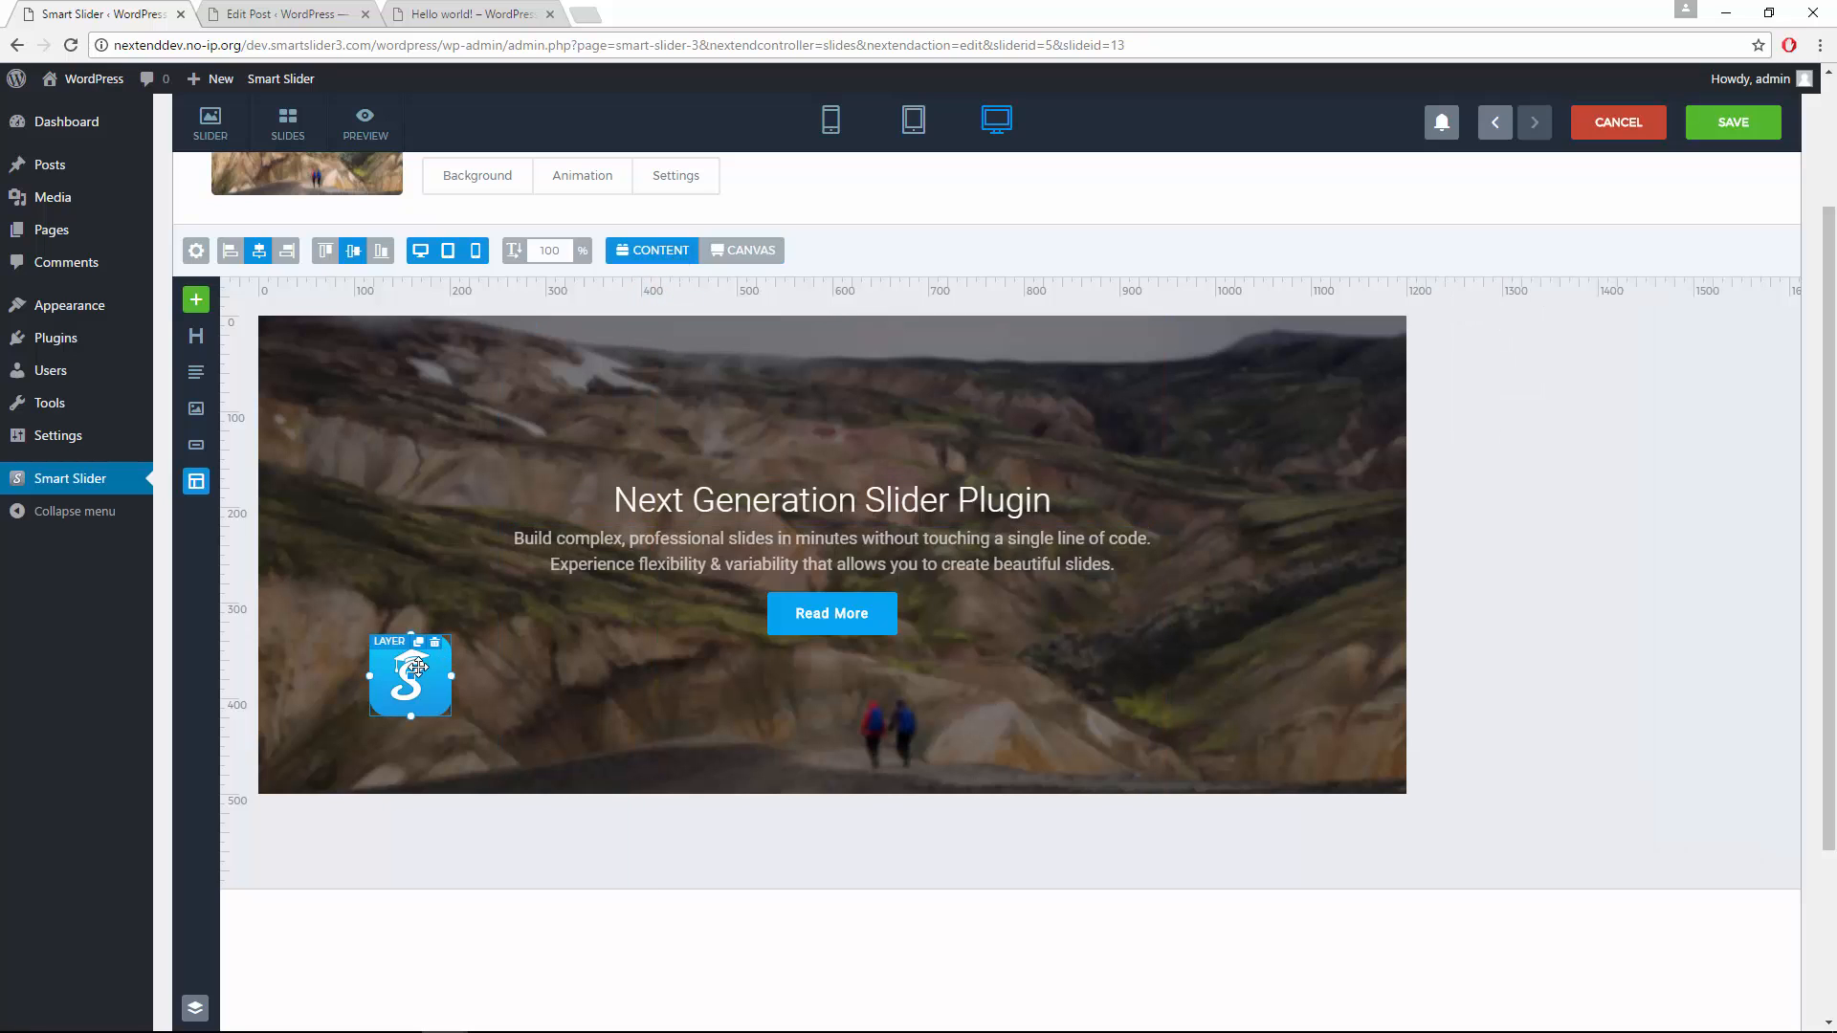
drag(406, 684, 770, 464)
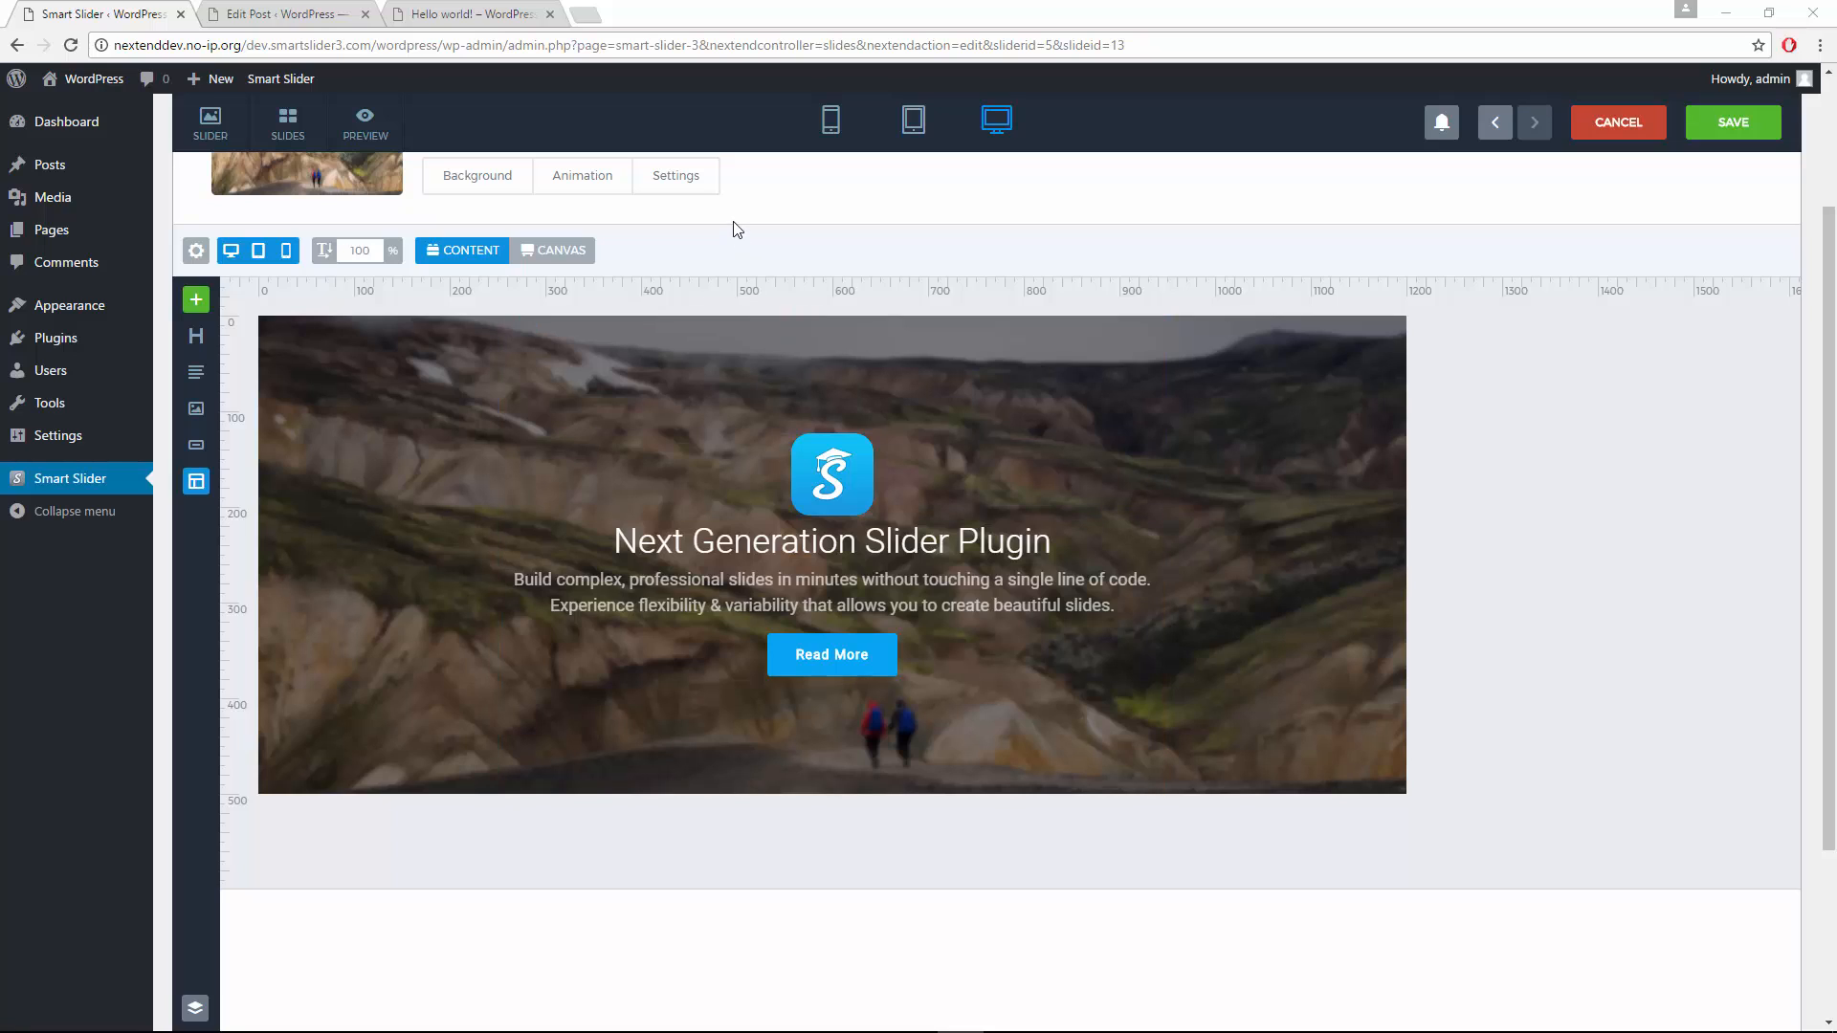
mouse_move(587, 444)
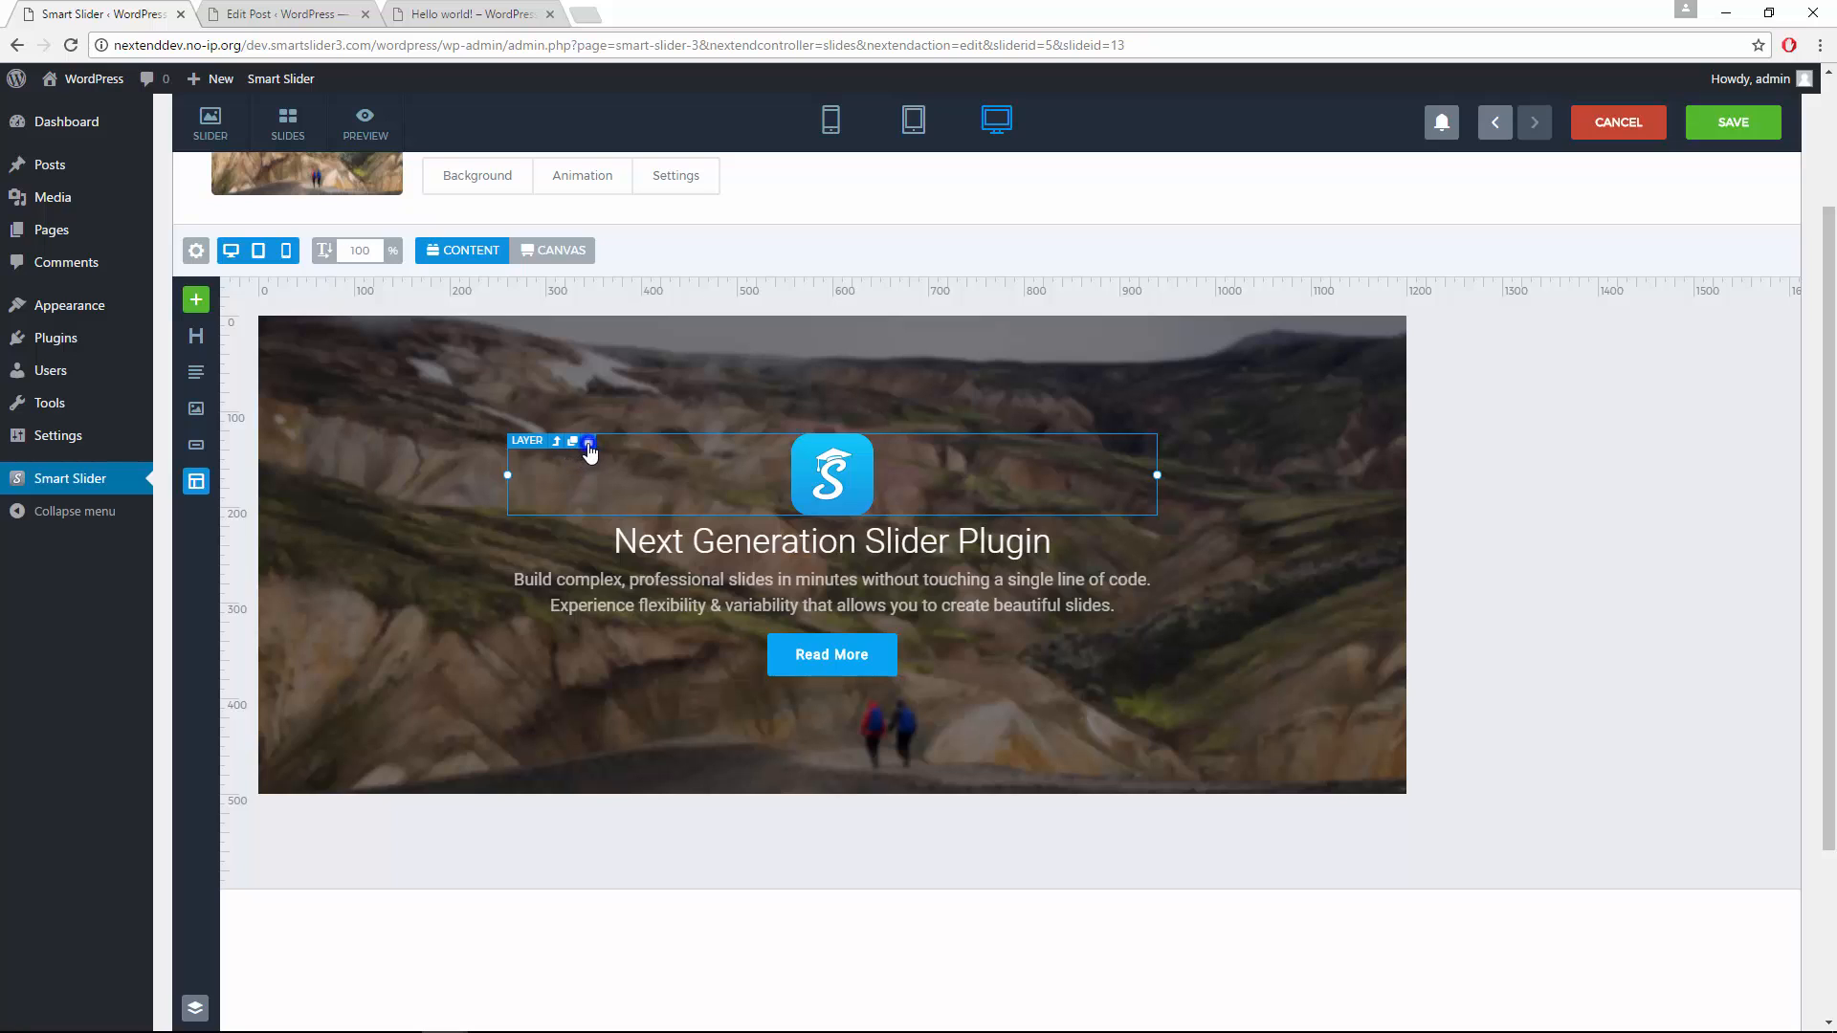
click(589, 441)
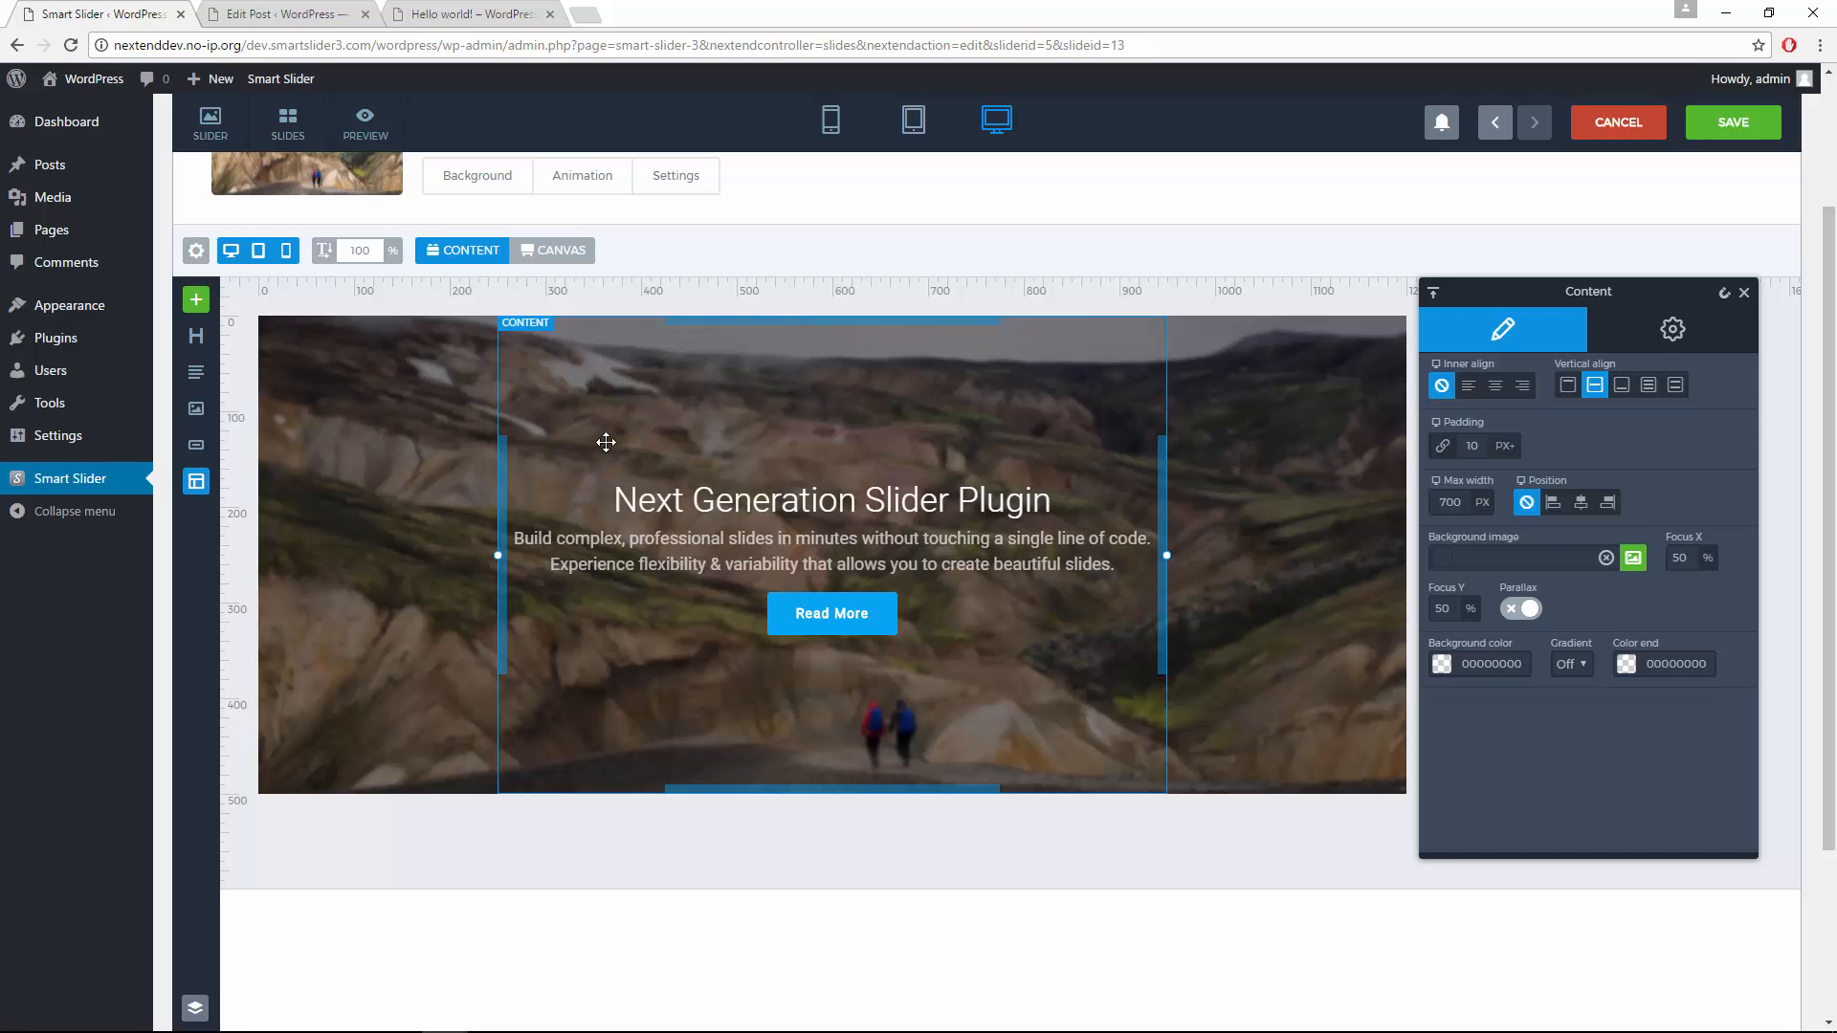
Step: Save the edited slide
click(1733, 122)
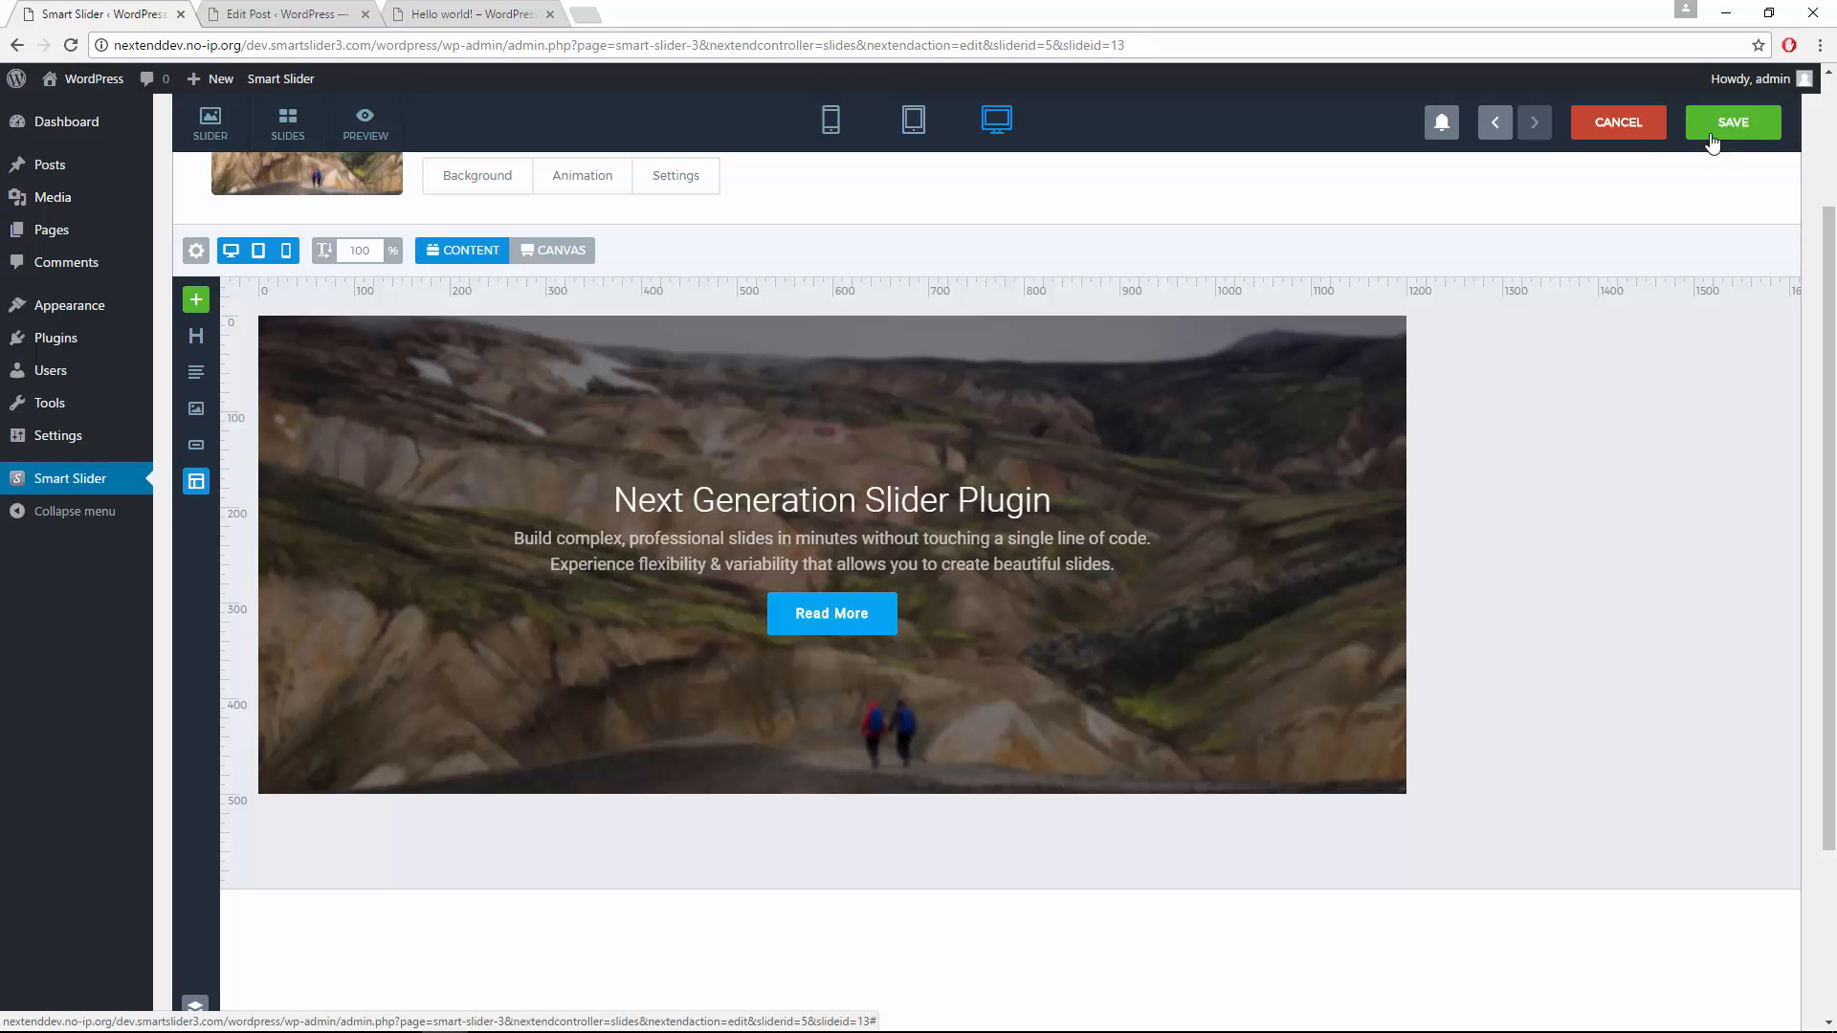
scroll(1064, 325, up, 2)
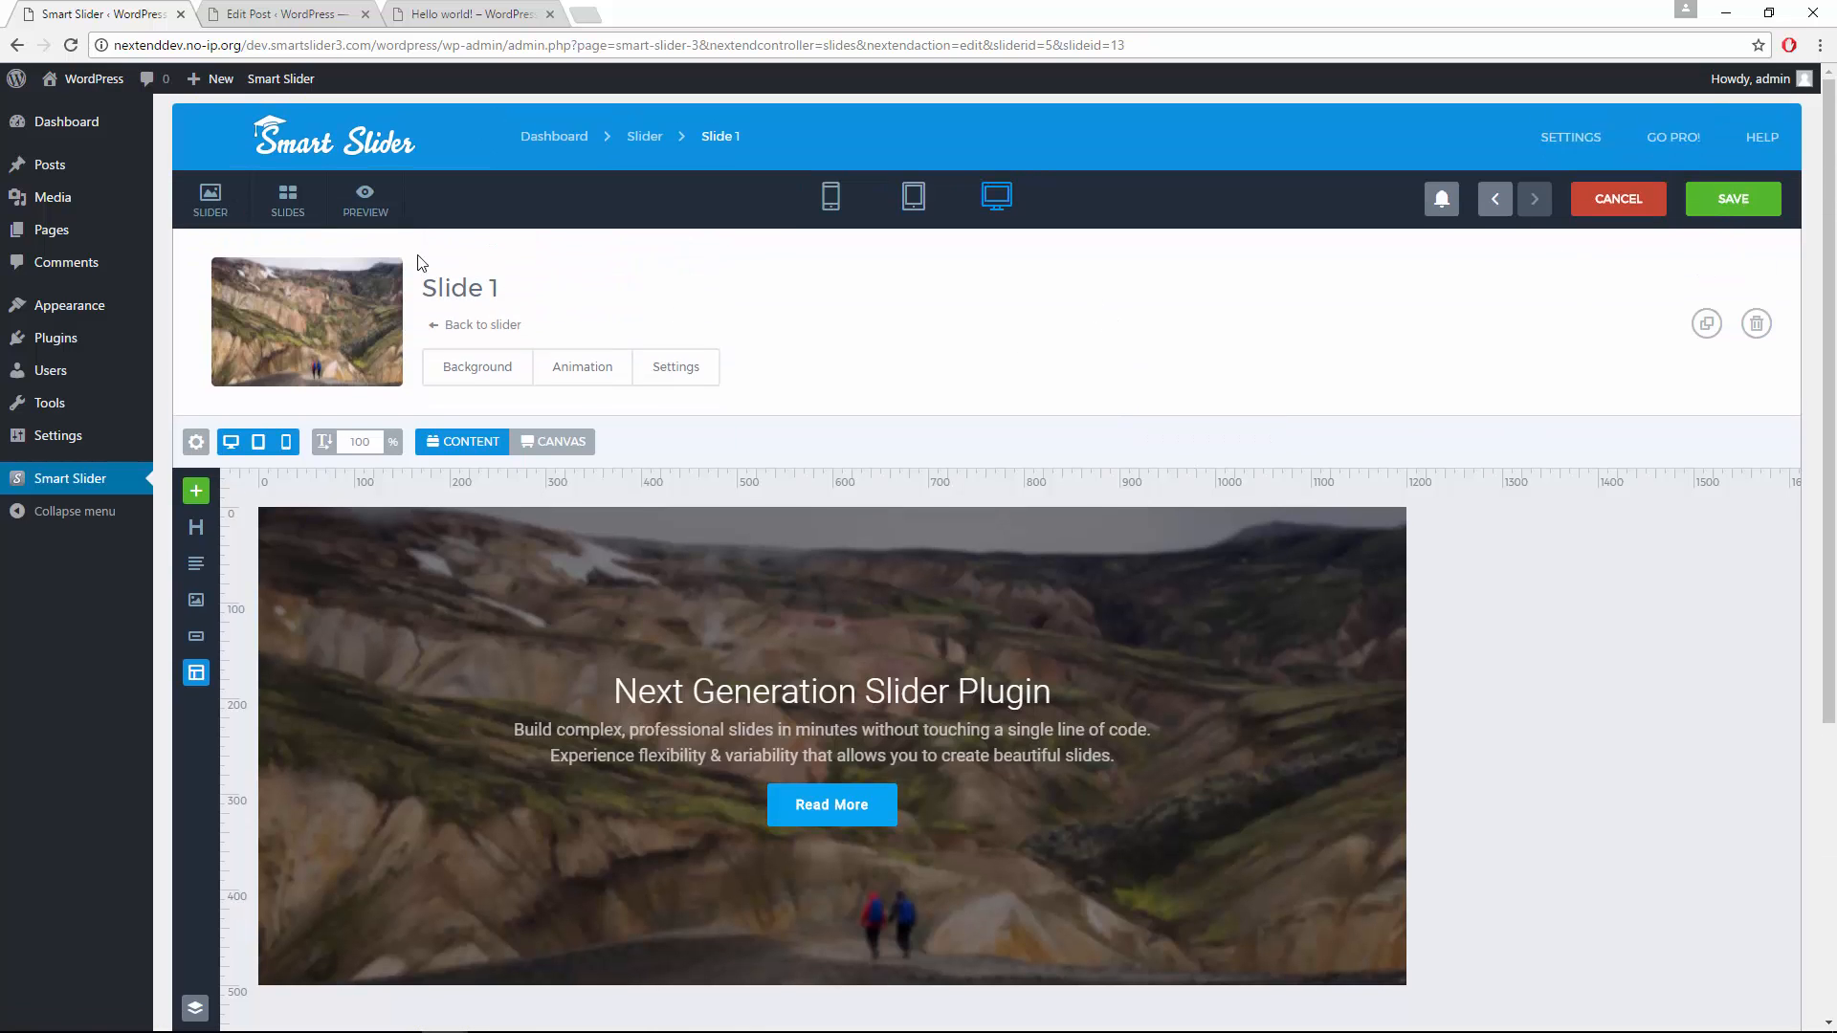
Step: Create a slide from the free Art Director & Photographer sample in the slide library, with its background blur reduced to zero
click(304, 217)
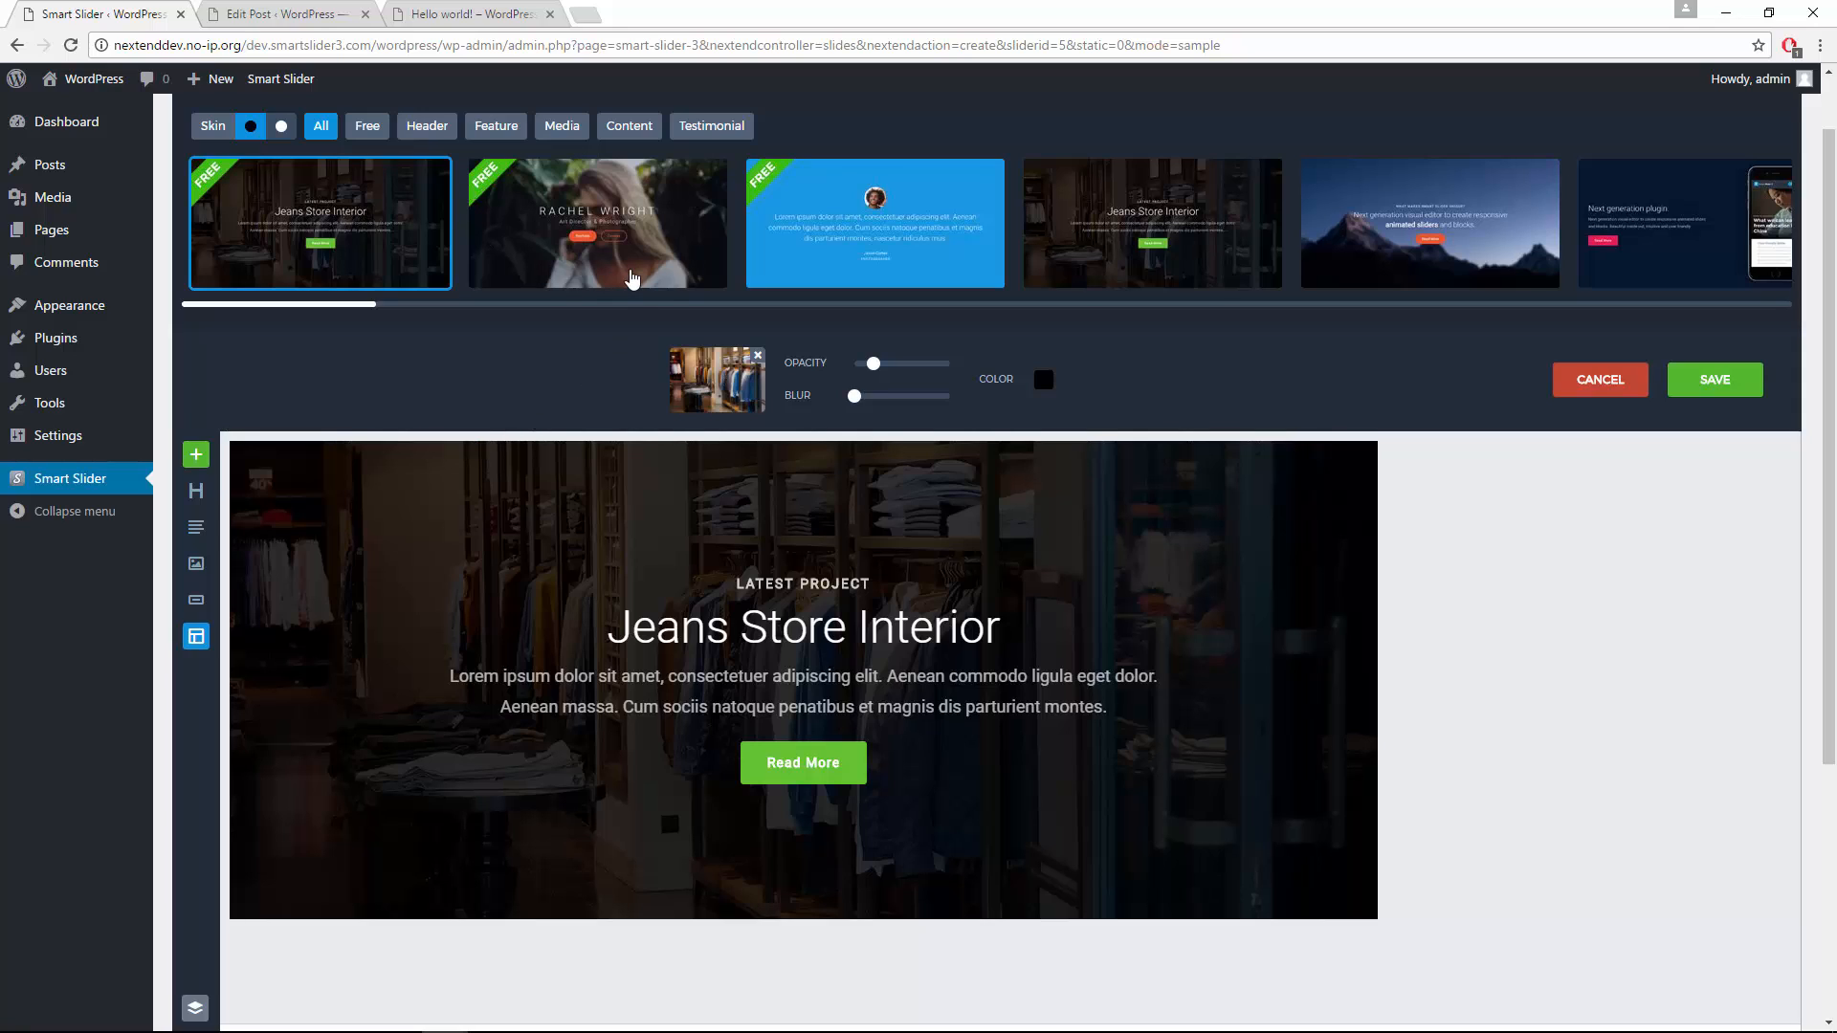
click(631, 278)
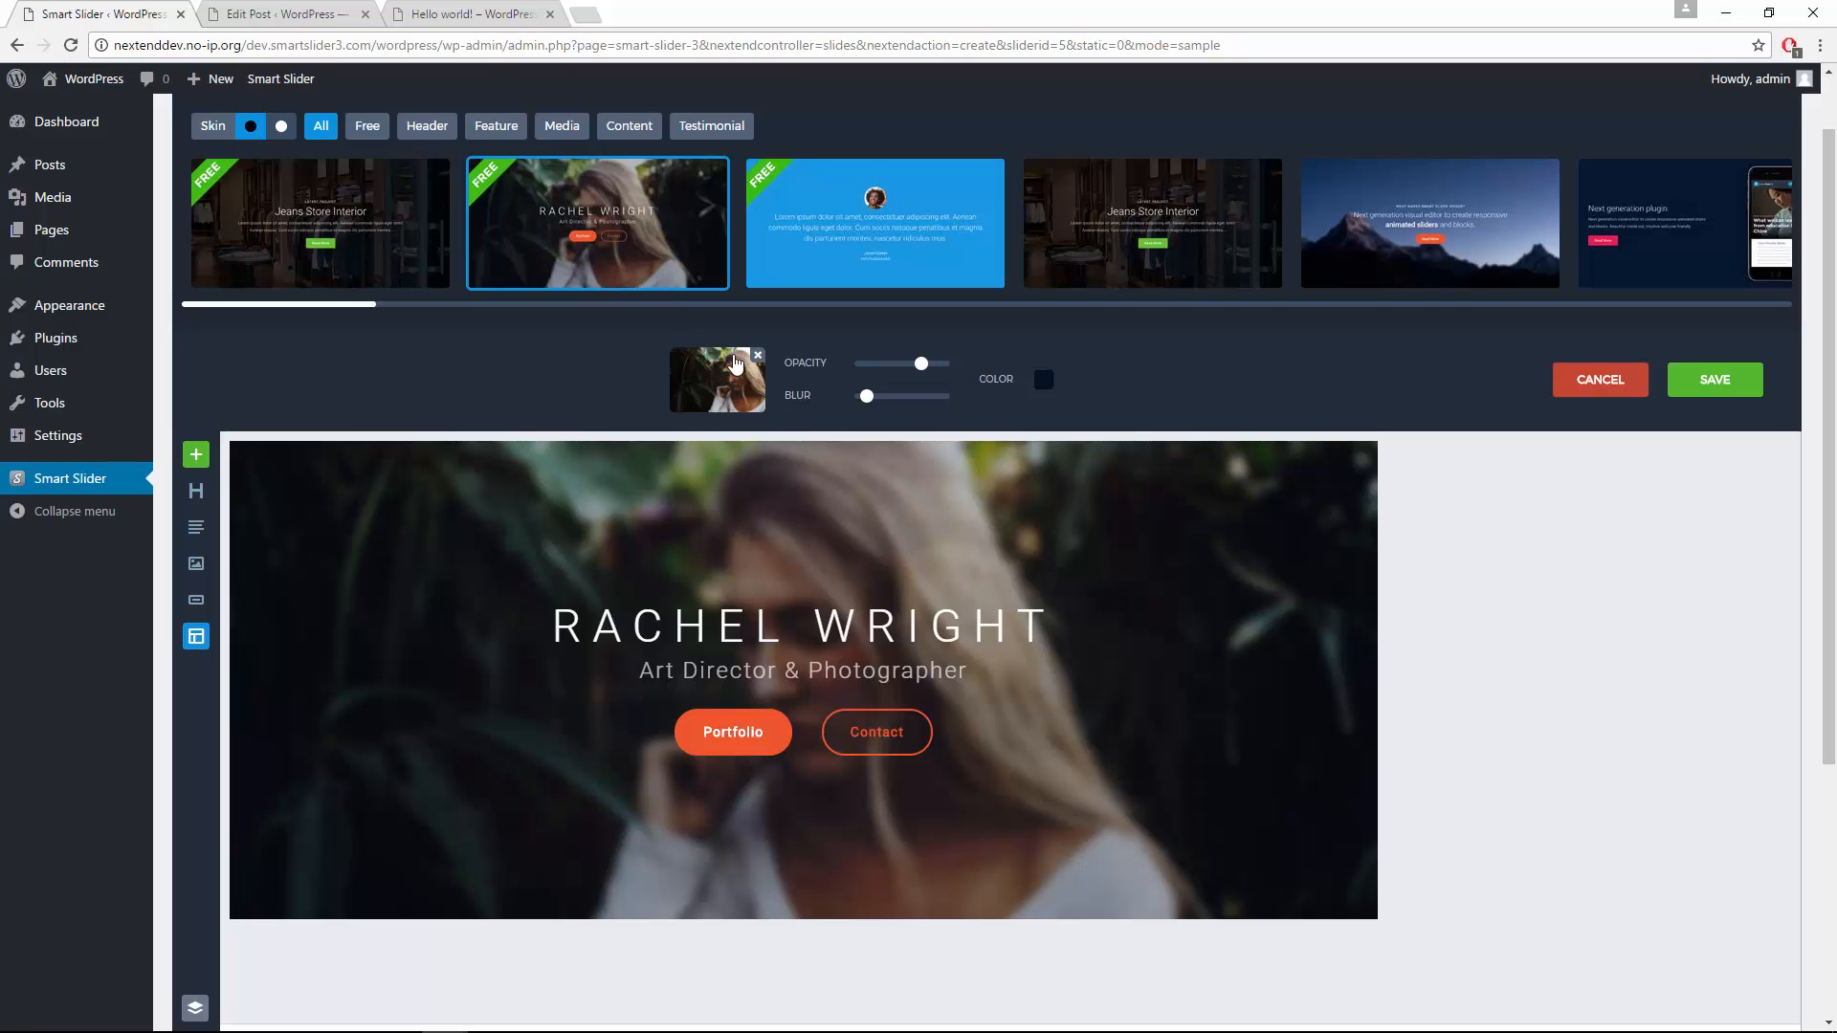
drag(862, 396, 852, 396)
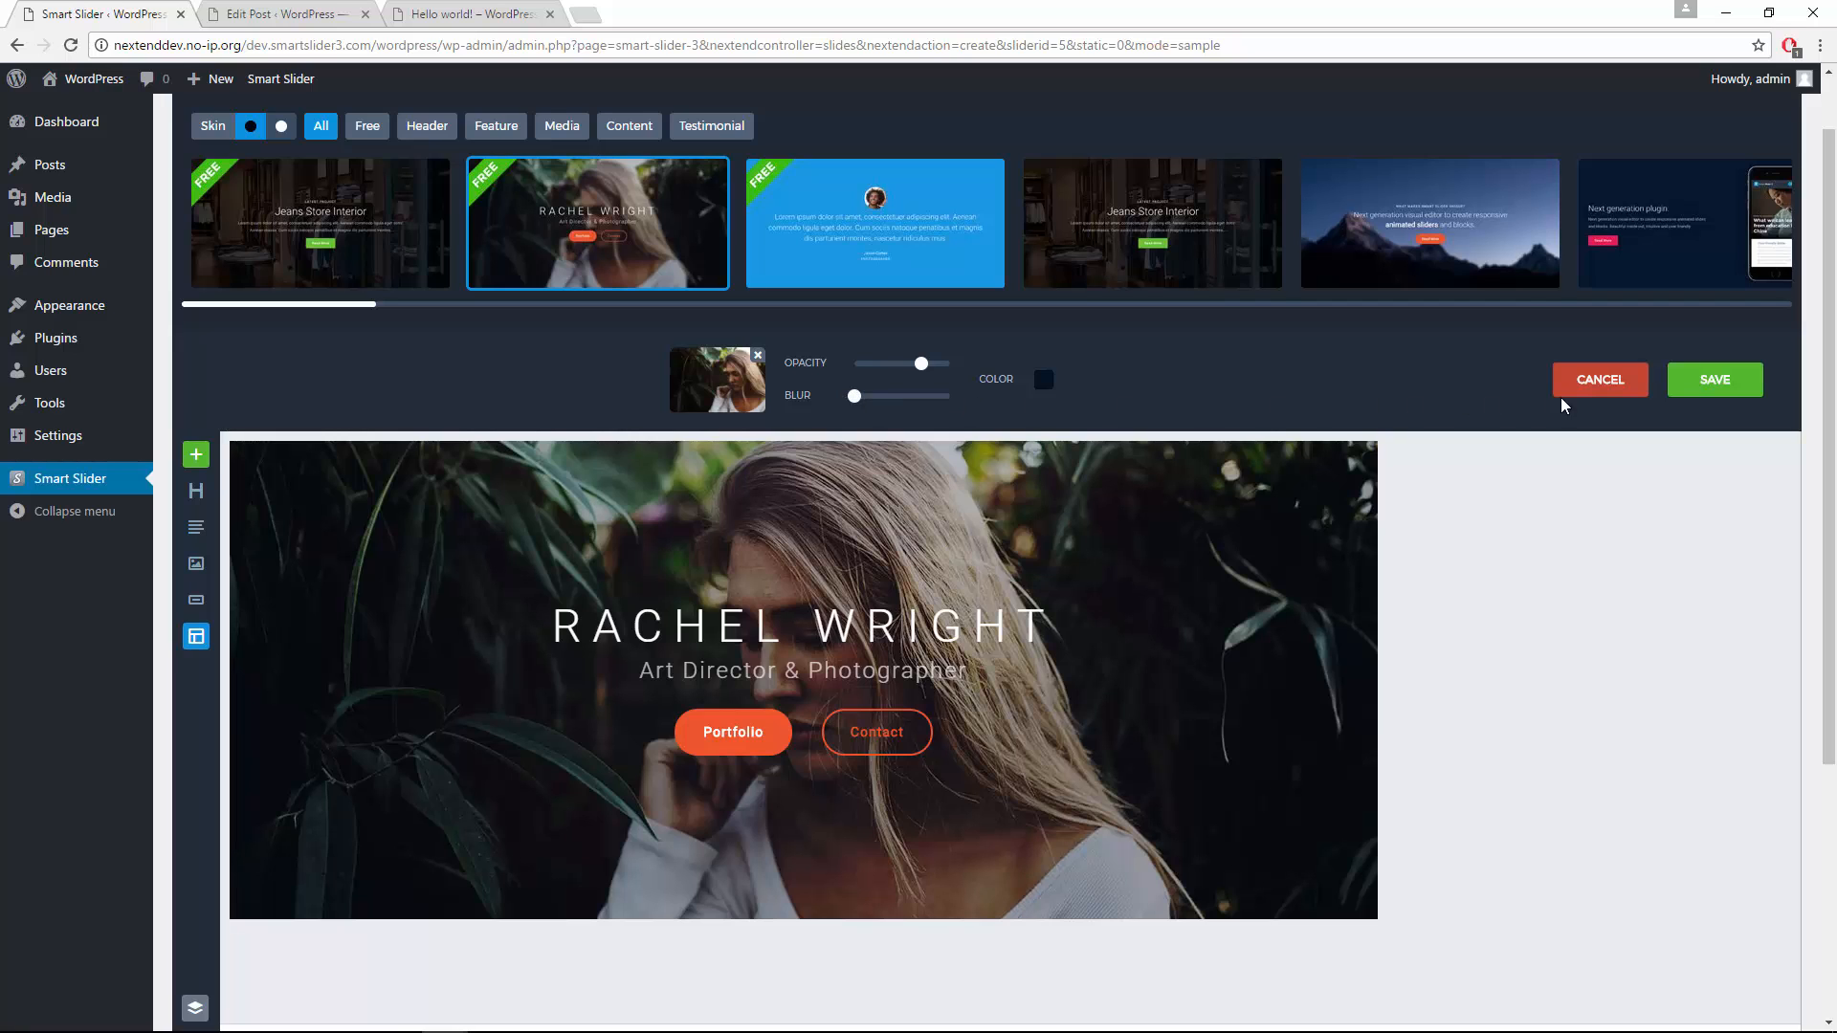
click(1696, 381)
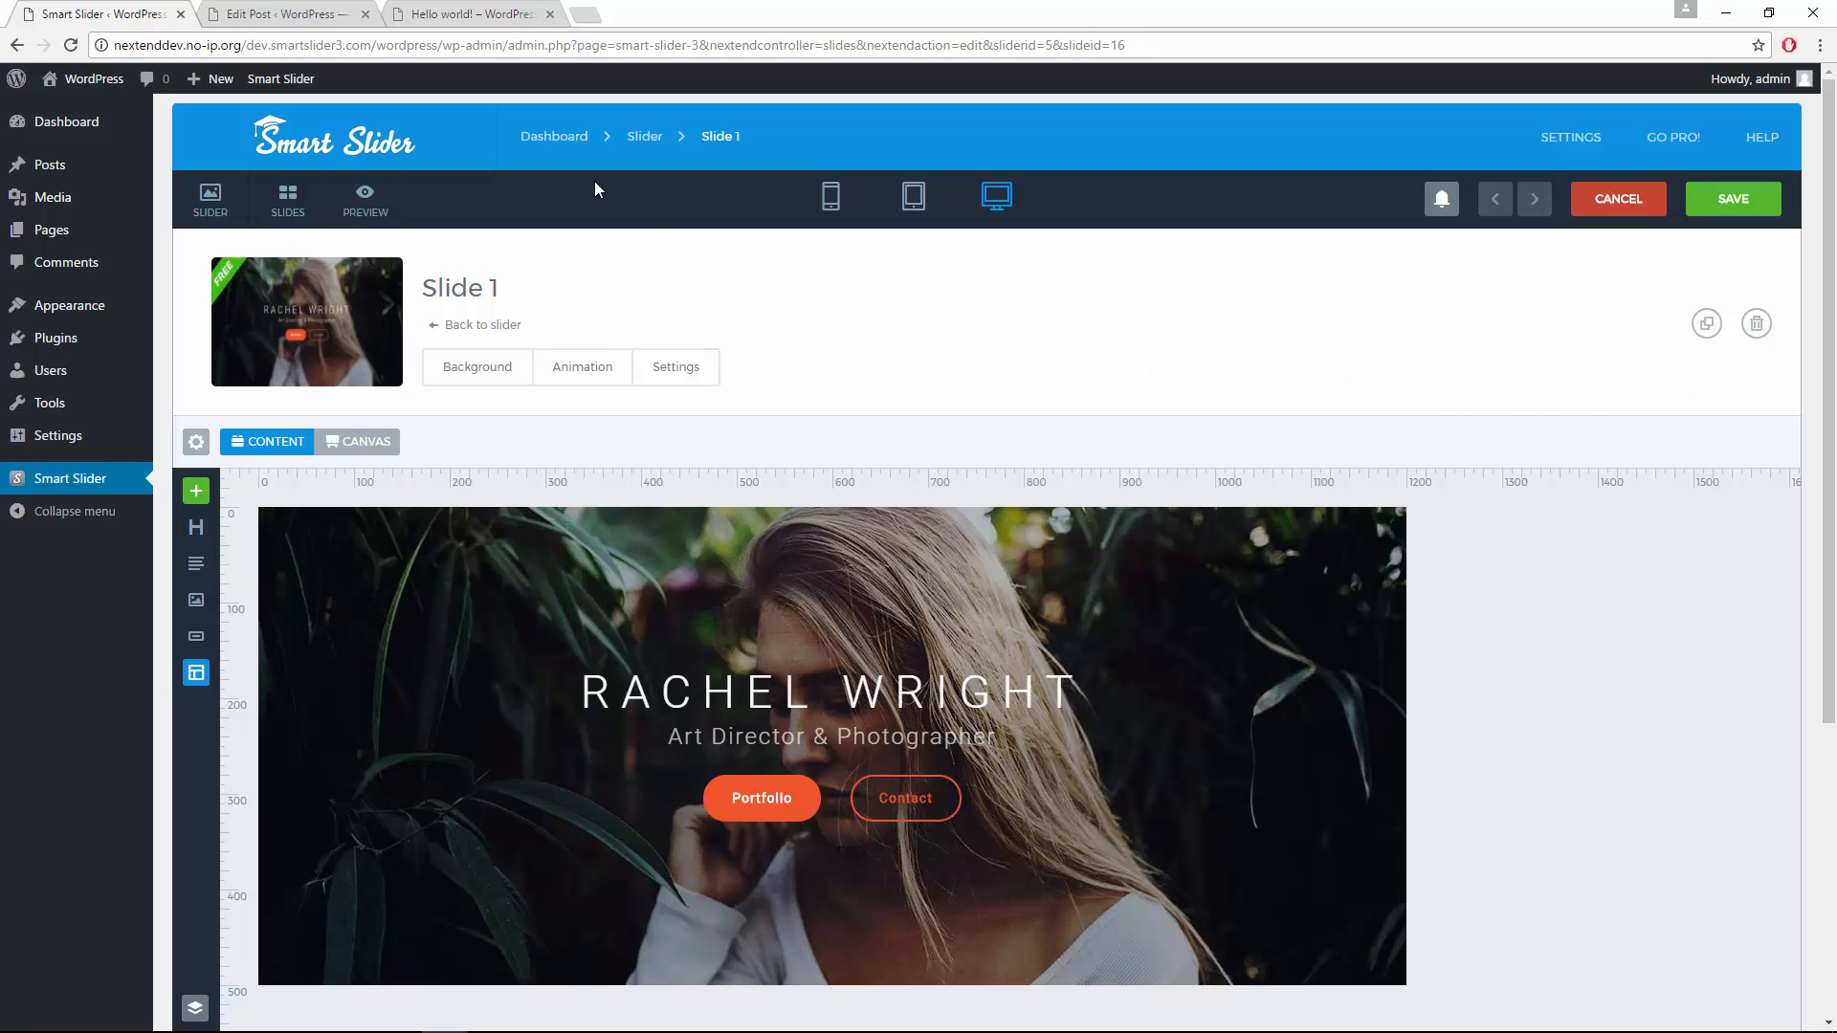
Step: Import the Free full width gradient slider from the template library
click(564, 140)
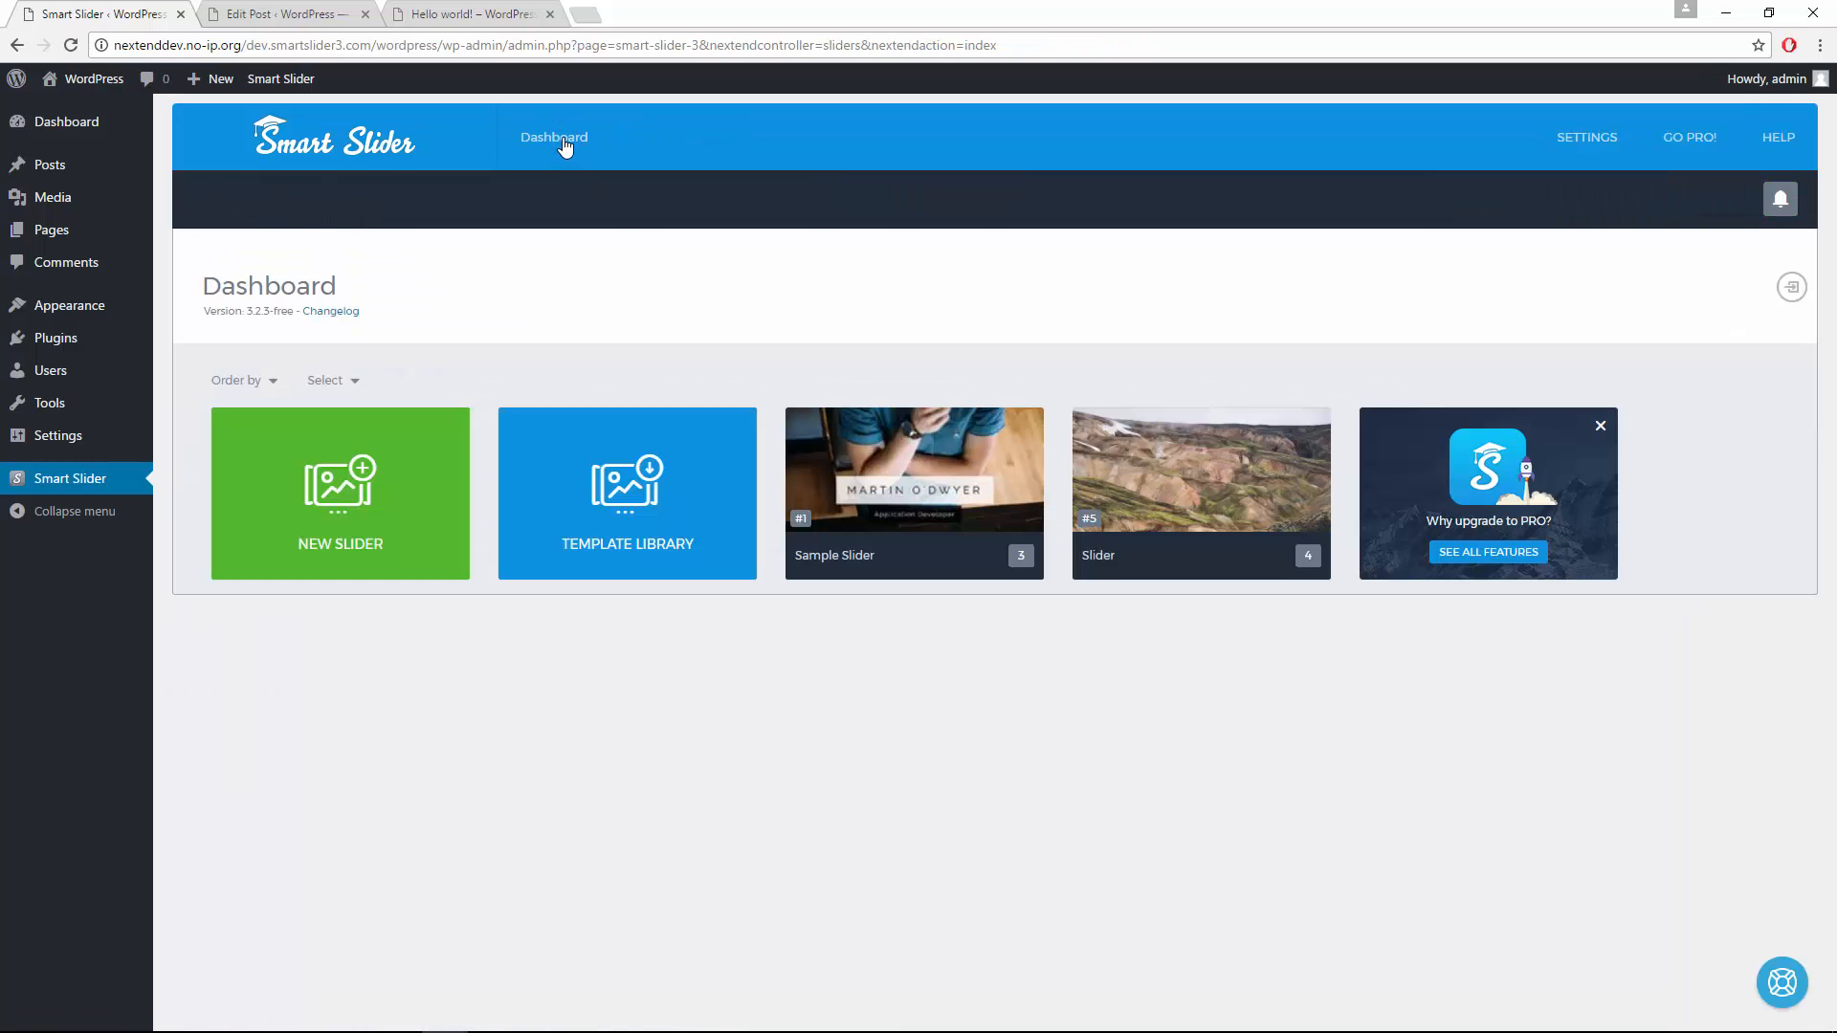
click(615, 571)
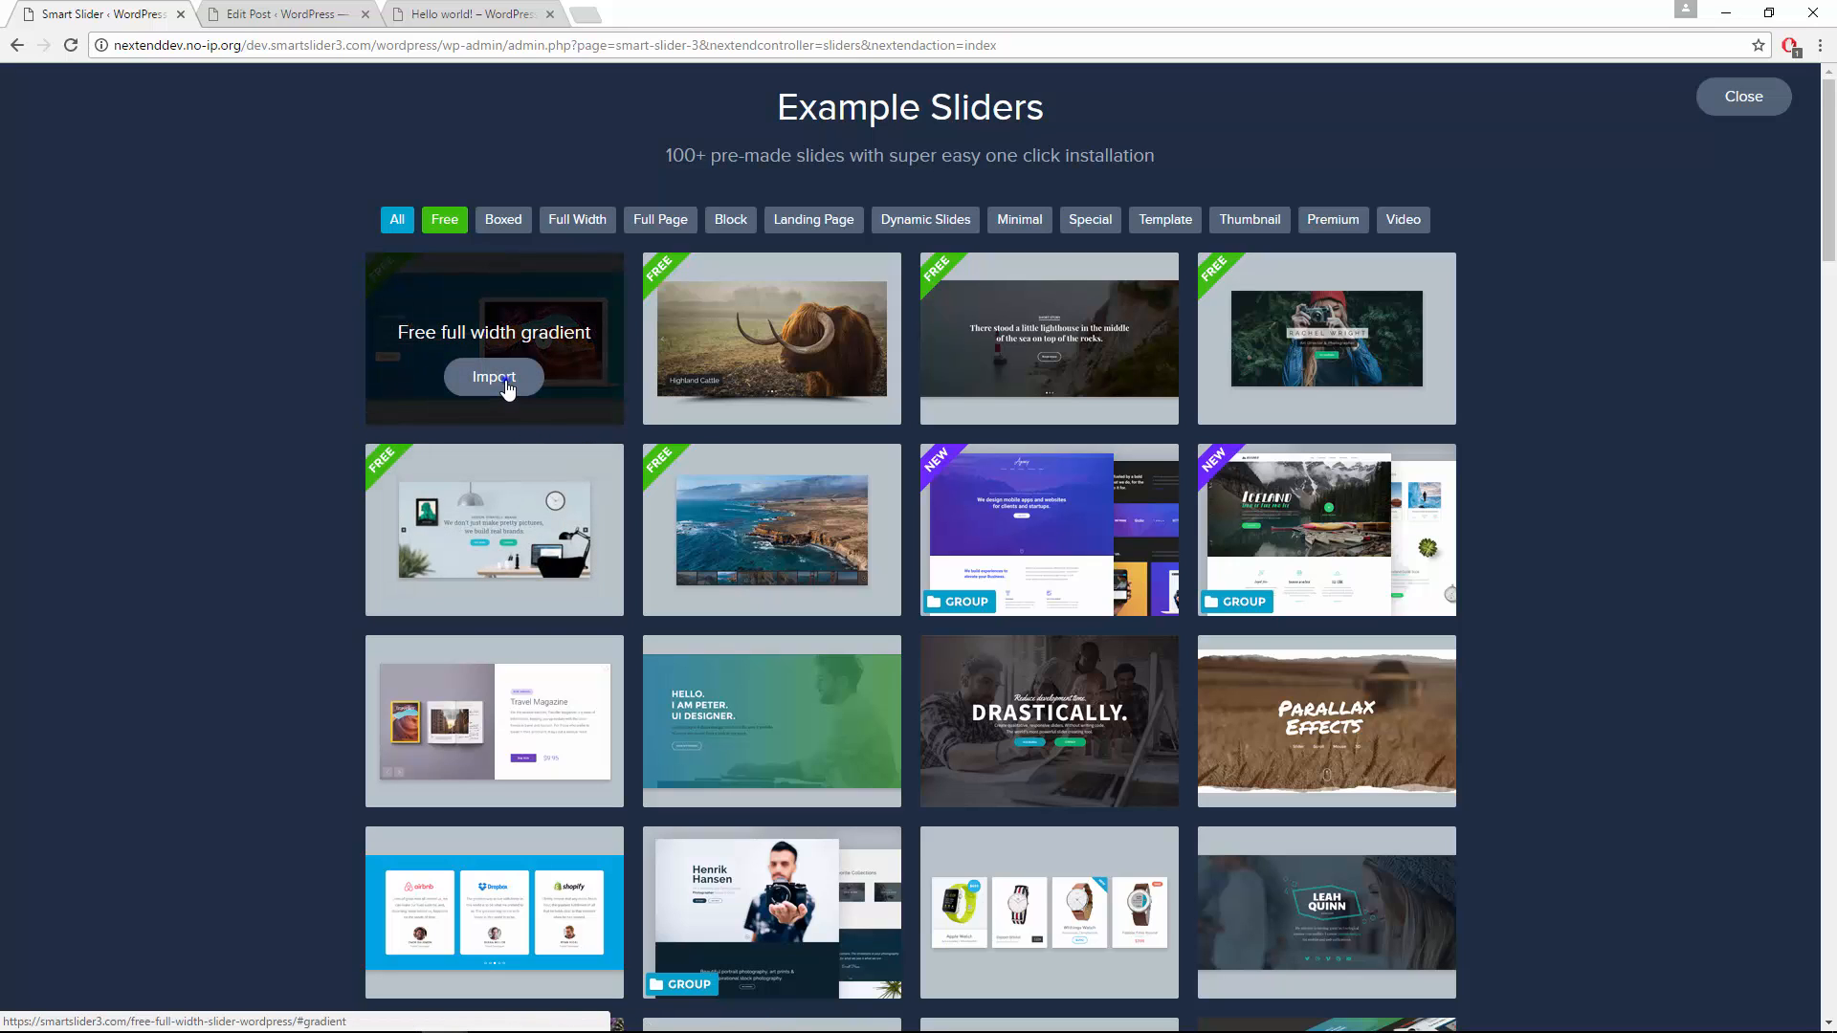
click(506, 383)
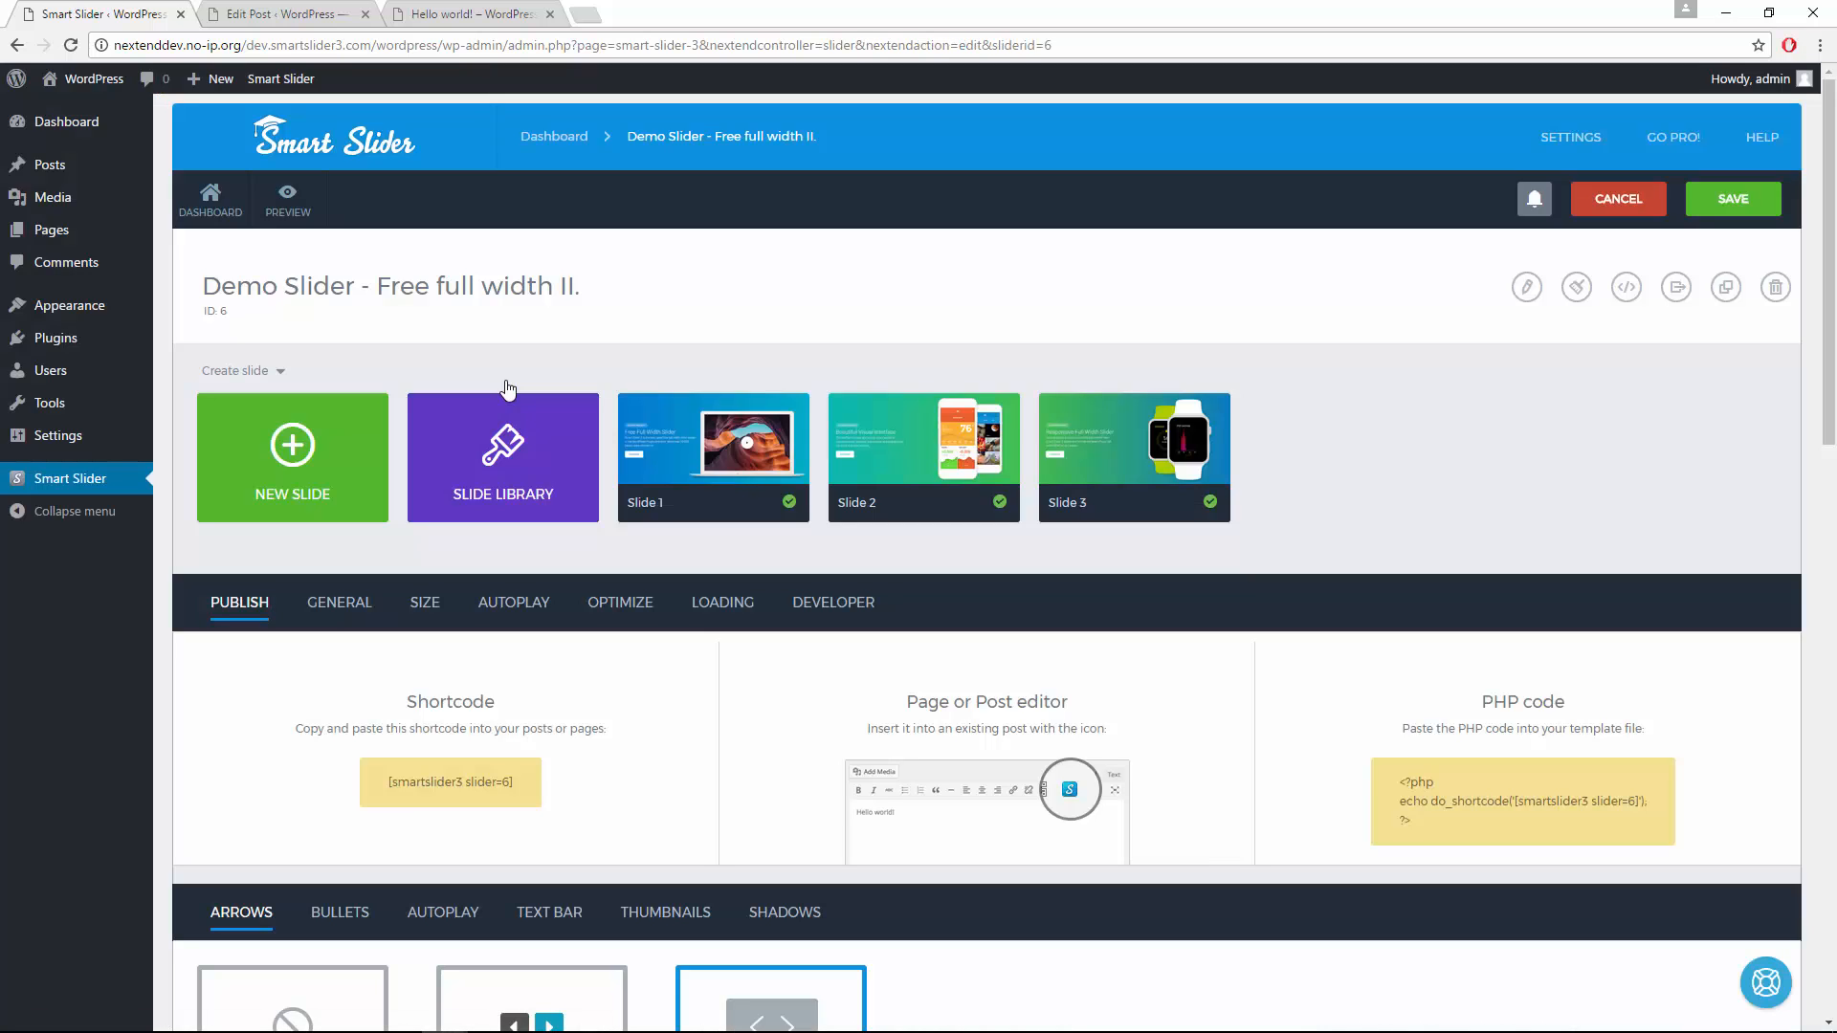
Step: Preview the imported full width slider, advance to its second slide, and close the preview
click(289, 196)
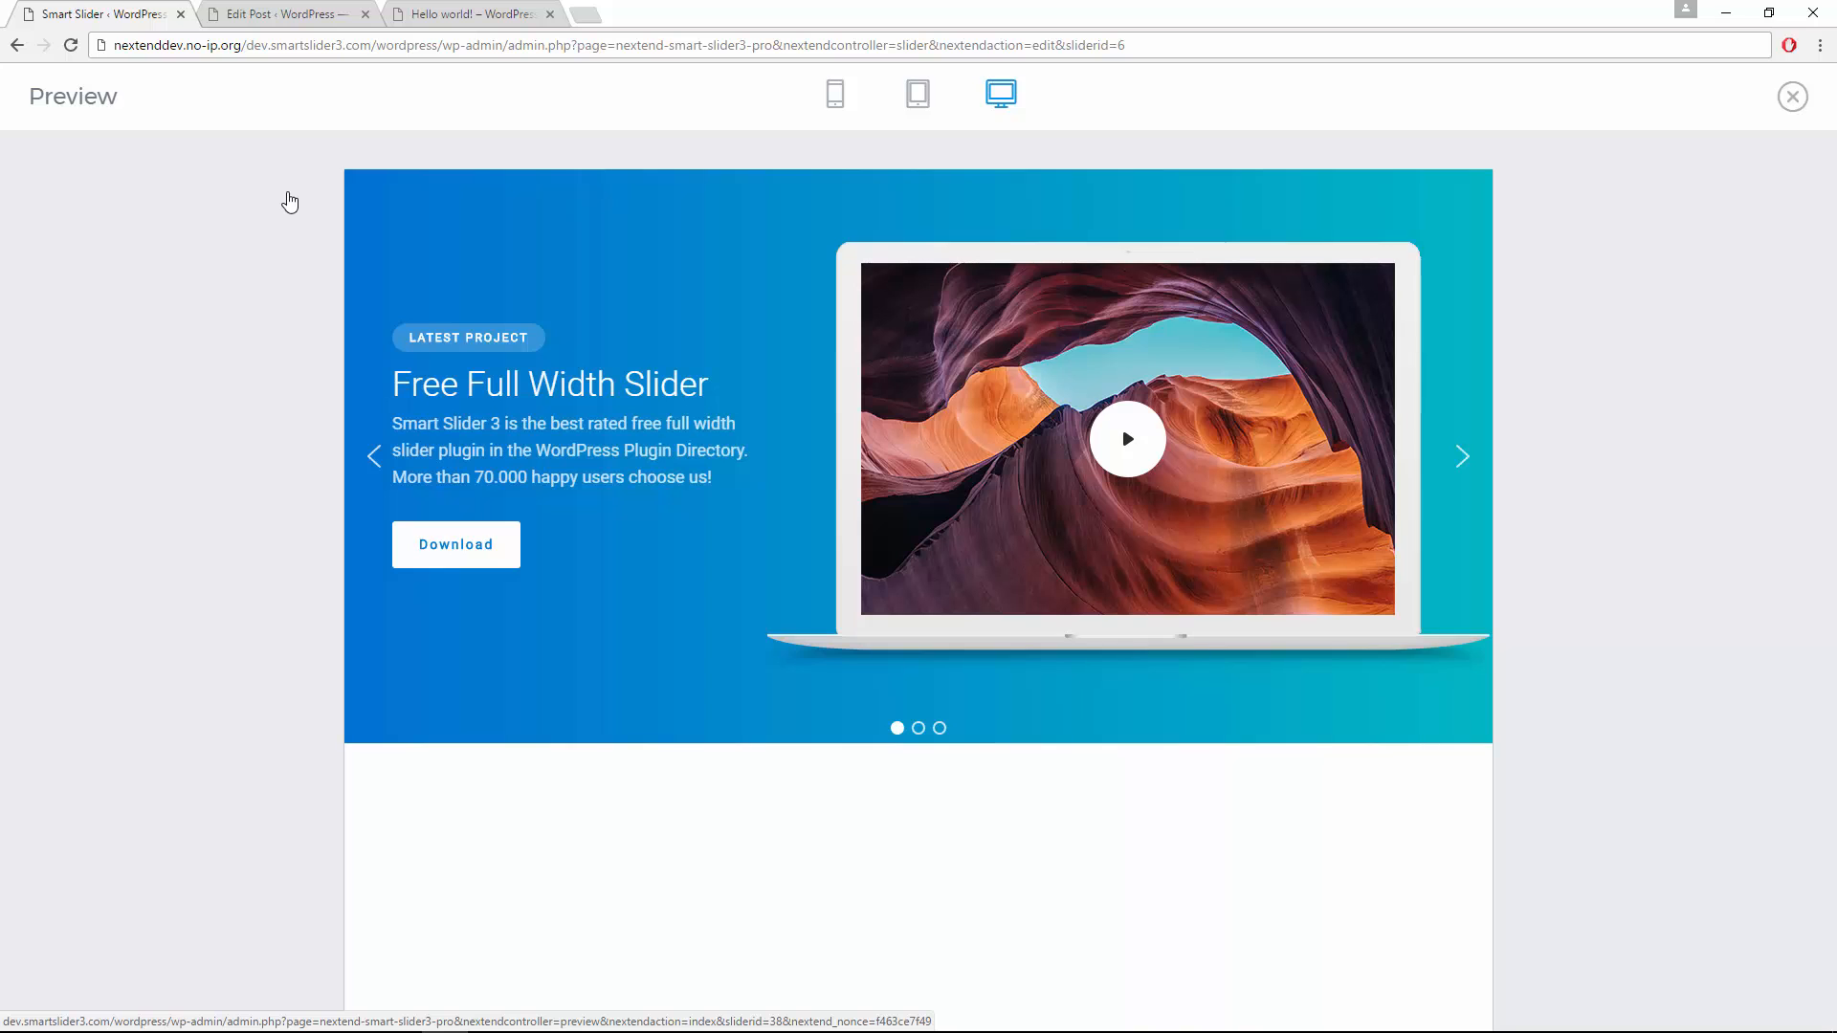
drag(743, 321, 558, 304)
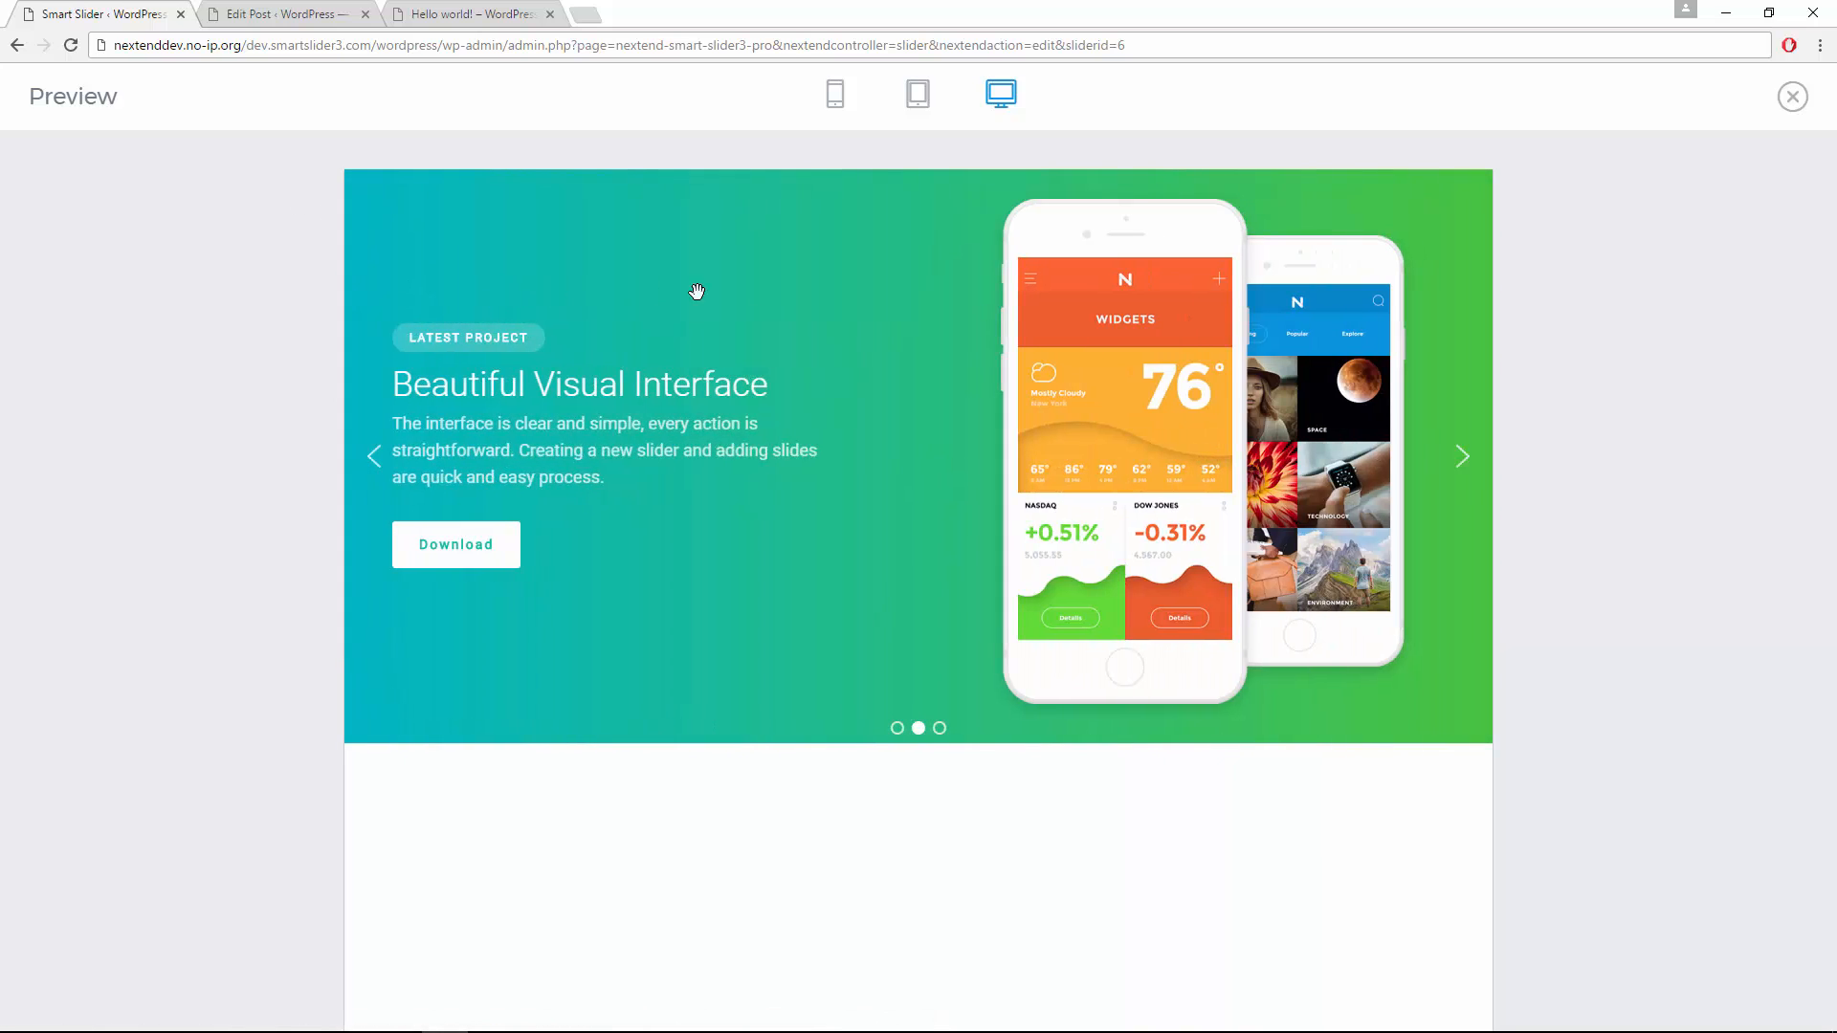
click(1792, 98)
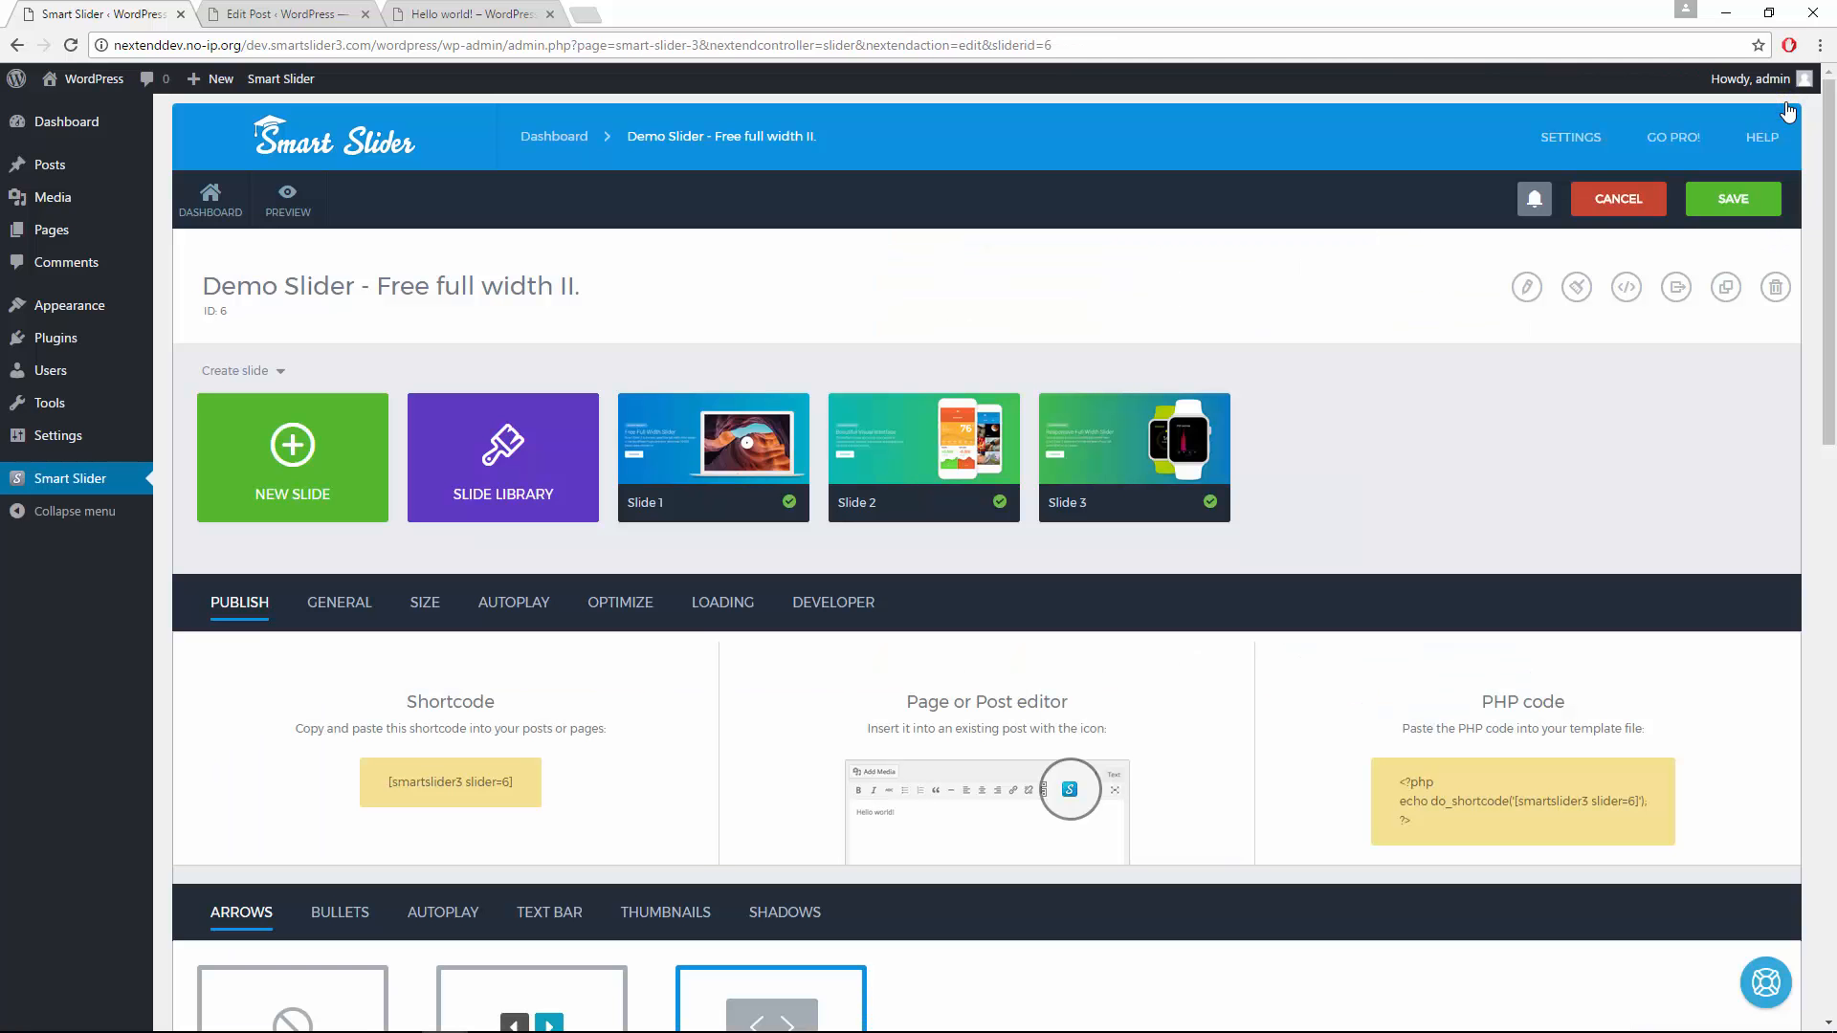
mouse_move(1763, 140)
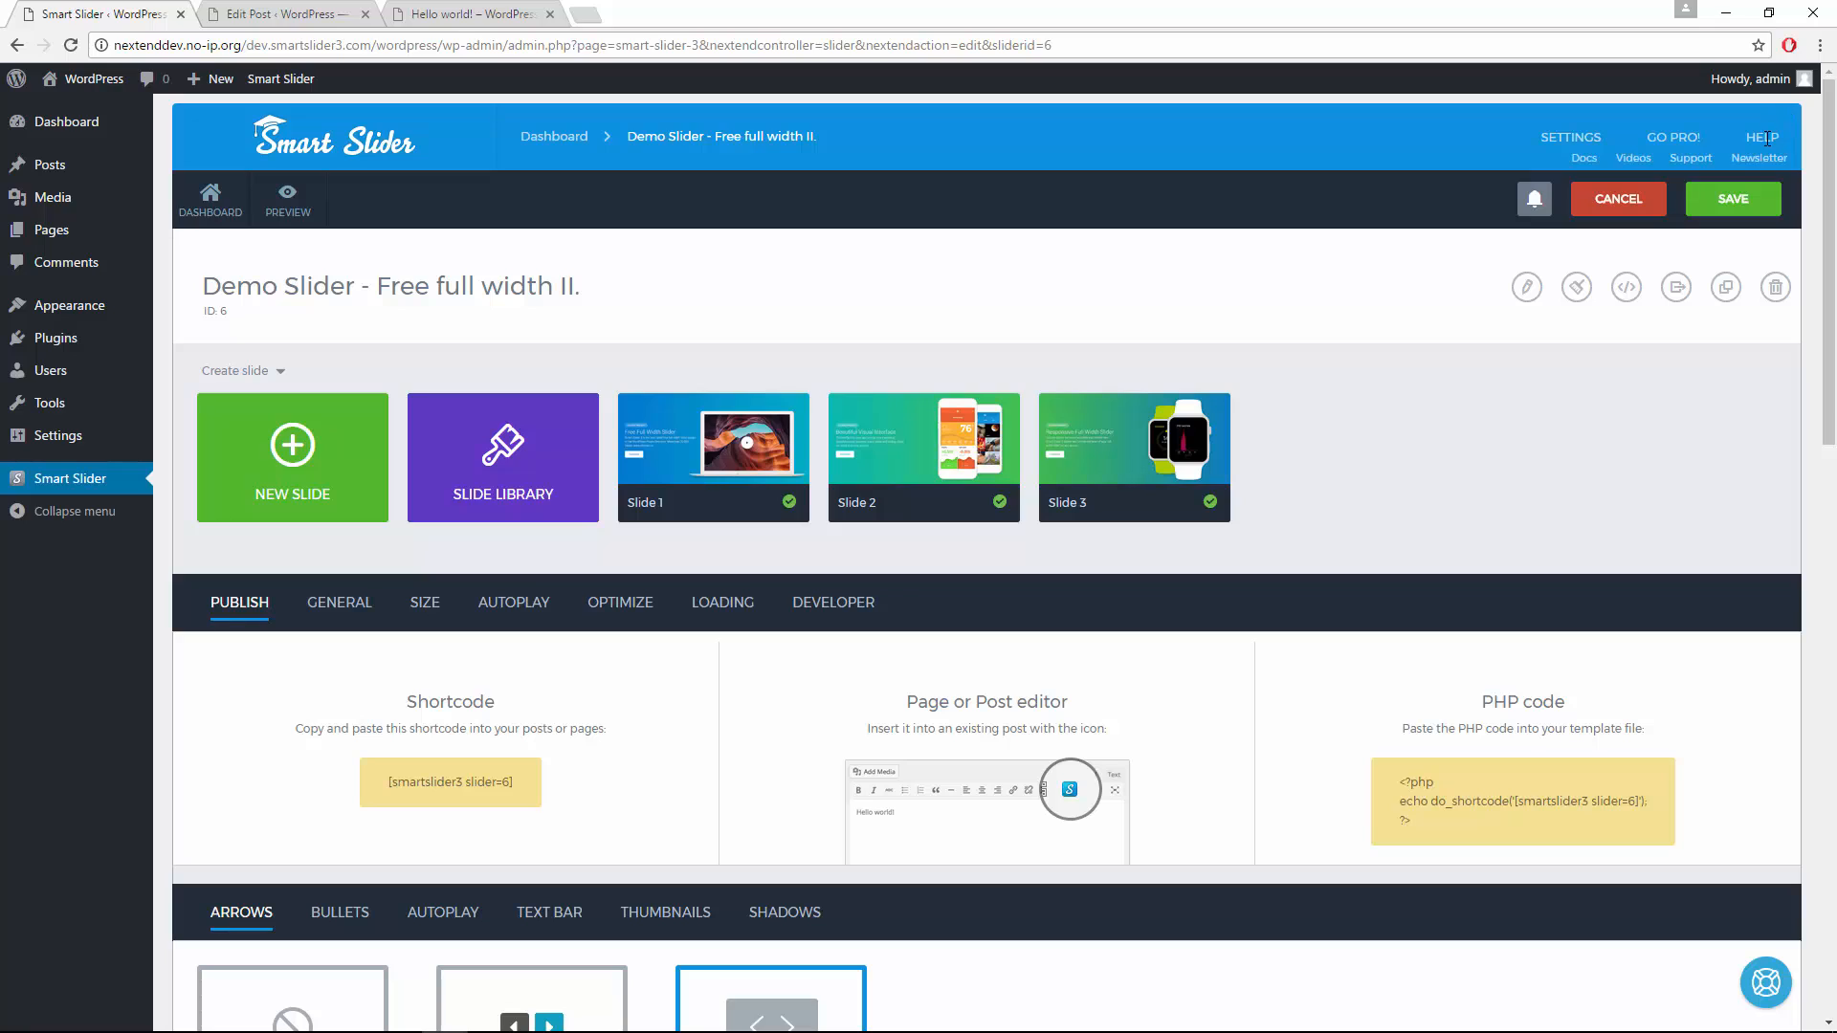